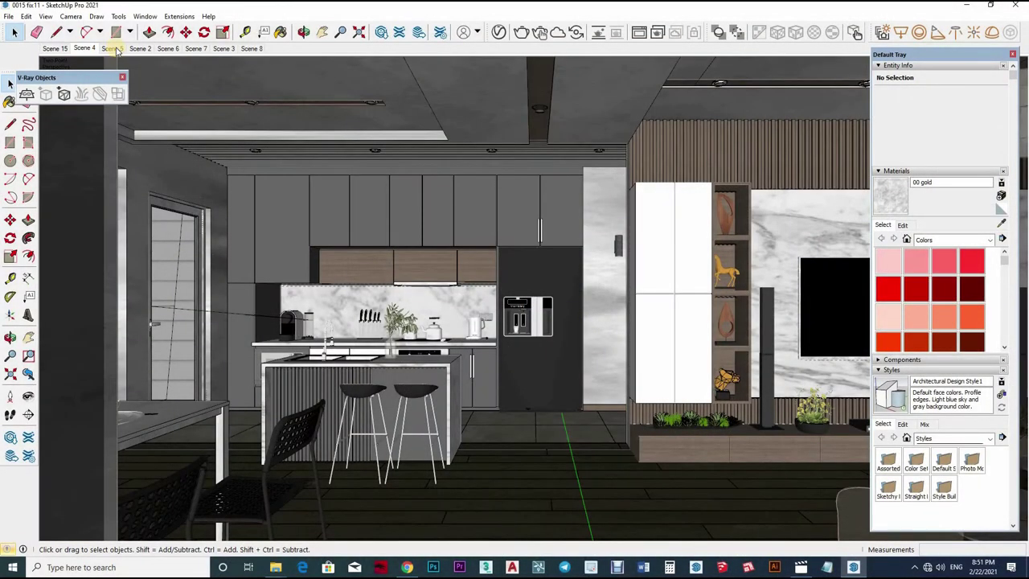
Preview the saved views in turn: Scene 2, Scene 6 TV wall, Scene 7, dining room and kitchen.
click(117, 48)
click(140, 48)
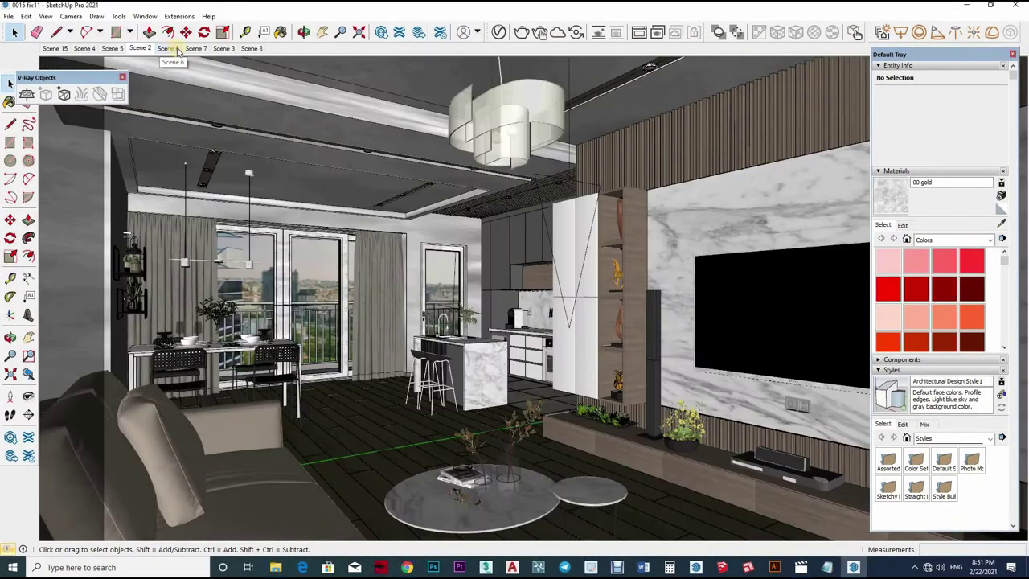
click(177, 49)
click(200, 48)
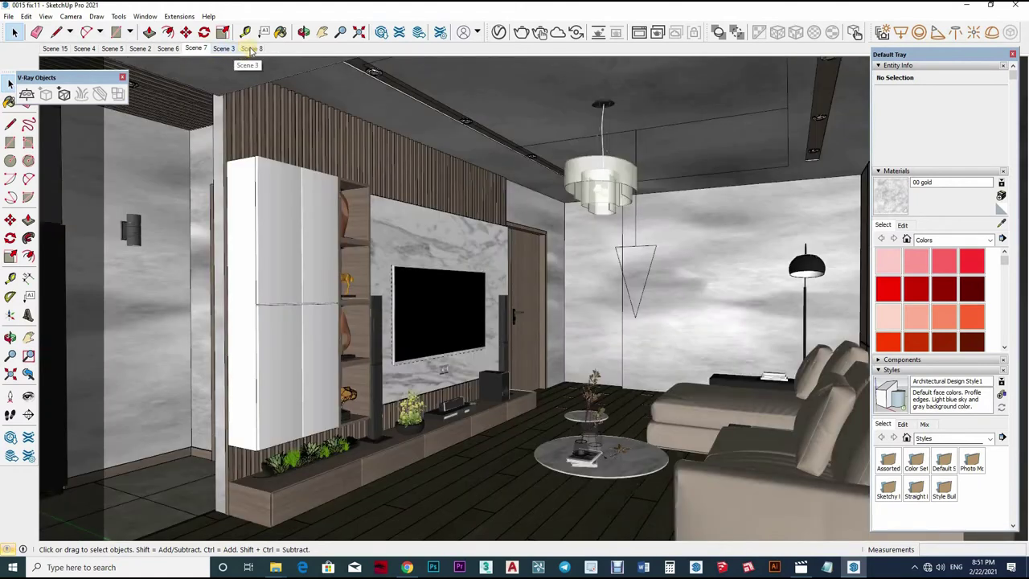
click(250, 48)
click(86, 49)
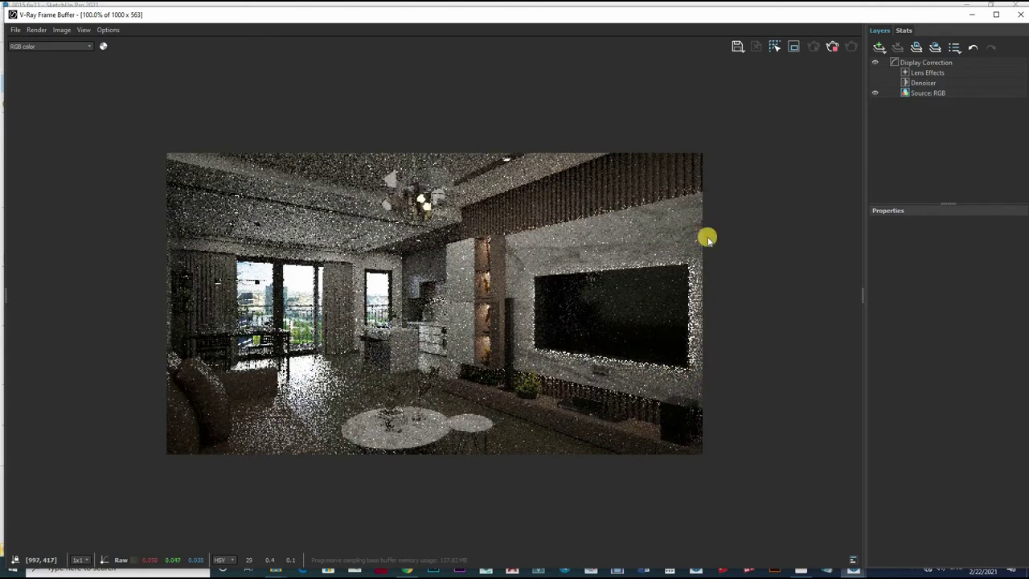
Stop the grainy Scene 2 test render in the V-Ray Frame Buffer and apply denoising.
click(832, 47)
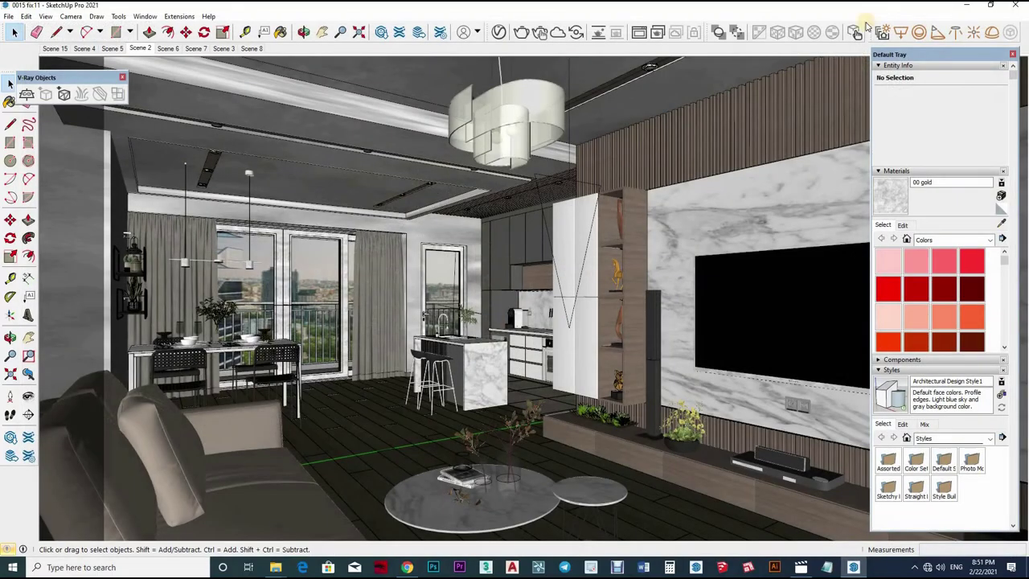
Open the V-Ray Asset Editor and sample the [Color A07]1 material from the dining area.
click(498, 32)
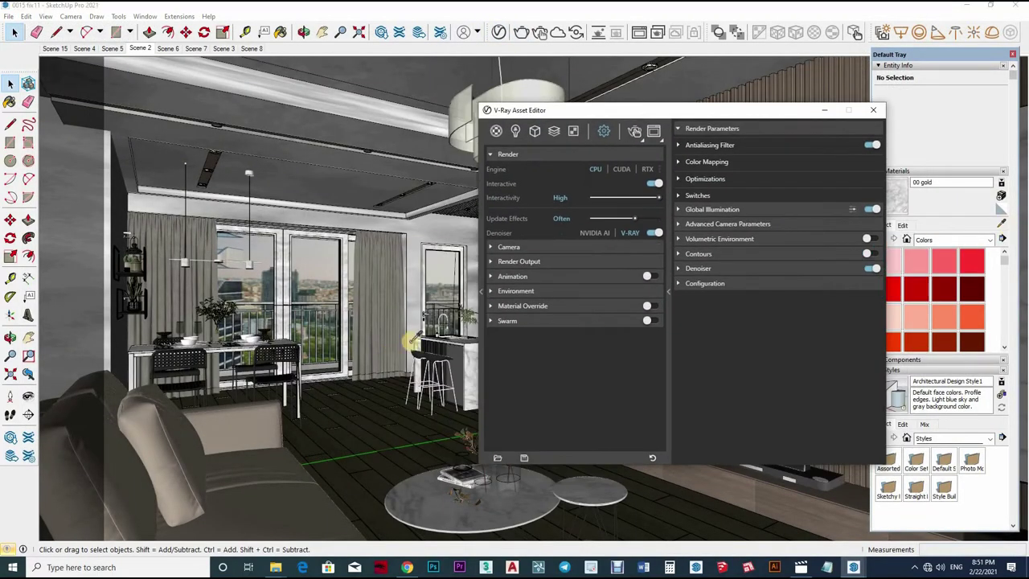
key(b)
scroll(276, 436, up, 5)
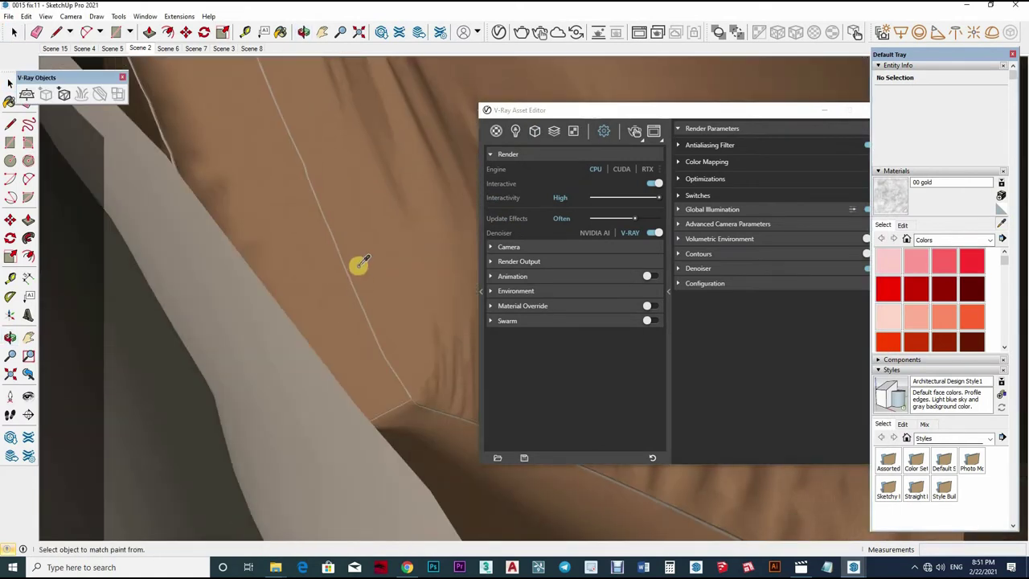
scroll(324, 404, down, 5)
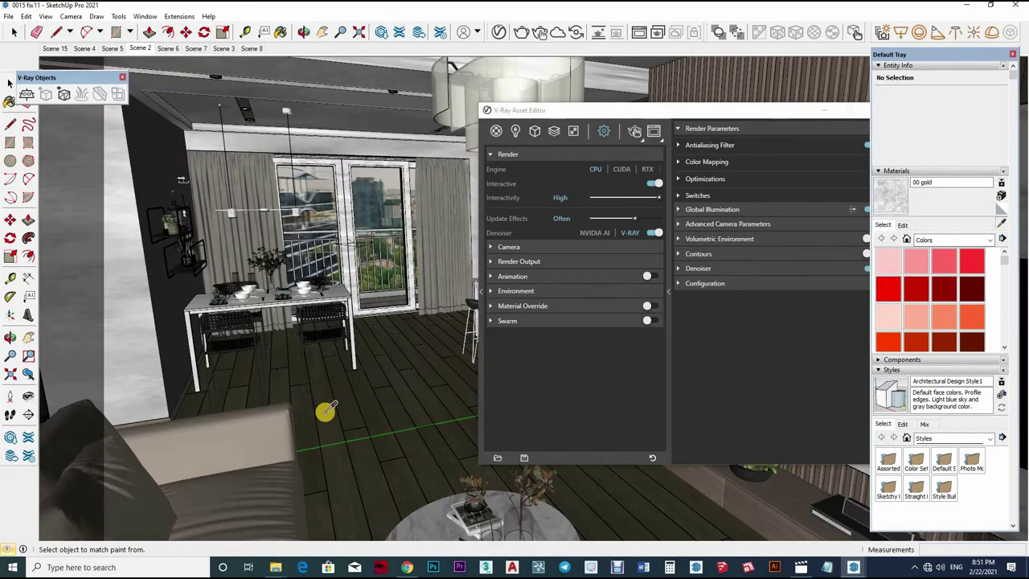
middle_drag(324, 410, 341, 402)
alt+click(341, 401)
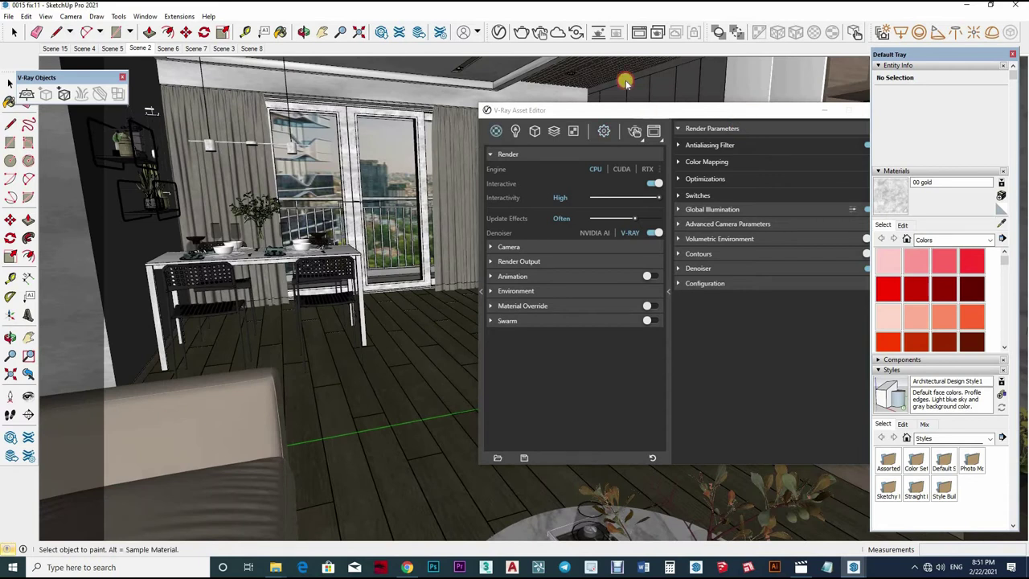
Set [Color A07]1's Reflection Glossiness to 0.65, also reviewing its Refraction and Bump rollouts.
click(715, 289)
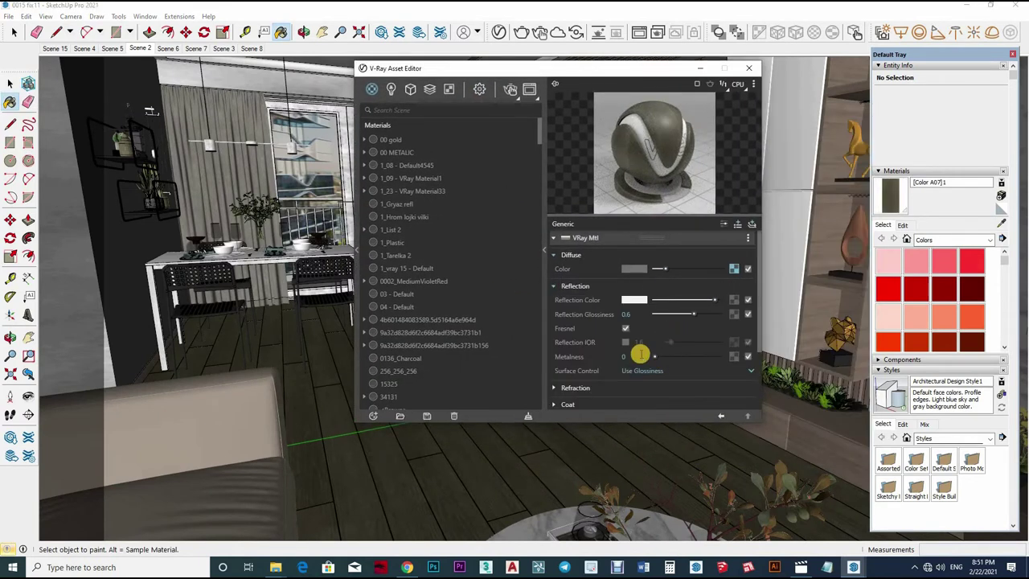
click(620, 388)
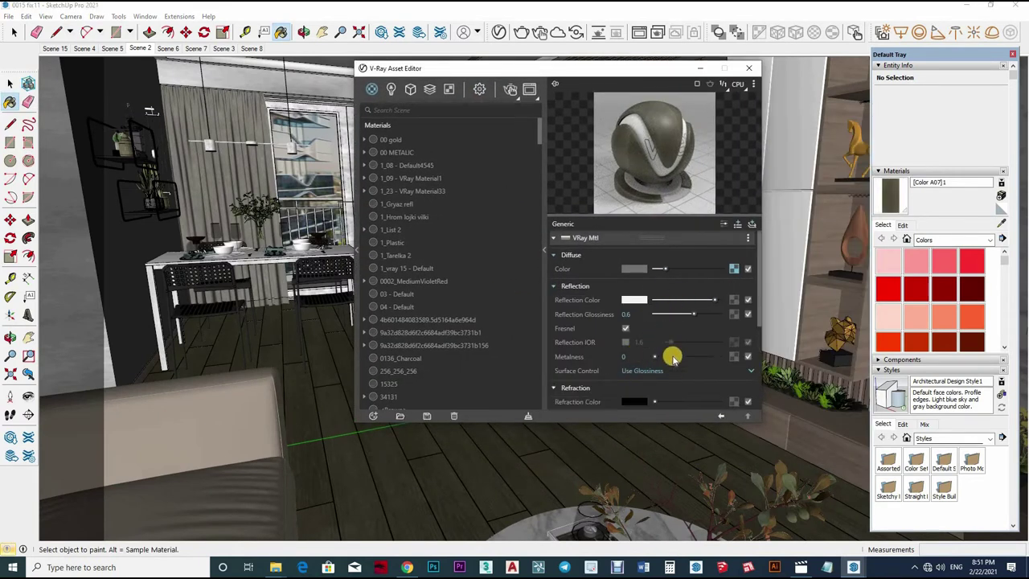
scroll(674, 356, down, 2)
scroll(718, 319, down, 1)
scroll(604, 351, up, 2)
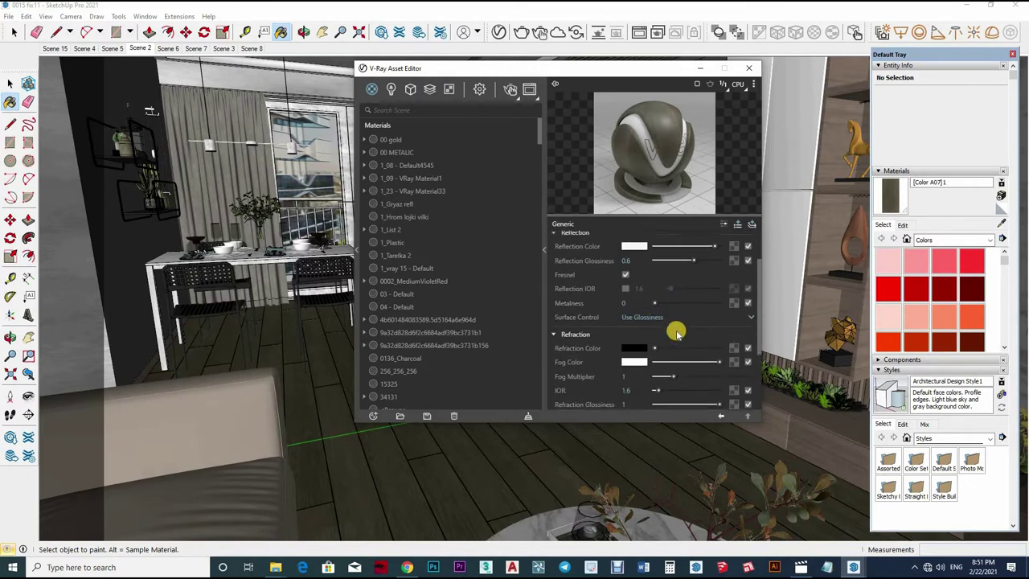
scroll(673, 330, down, 1)
scroll(682, 313, up, 3)
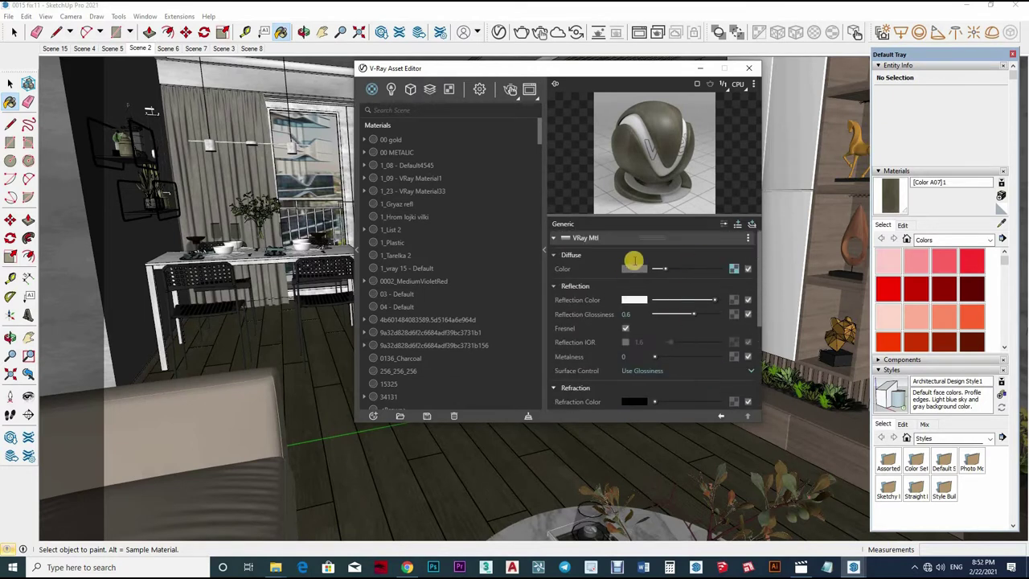
scroll(634, 261, down, 1)
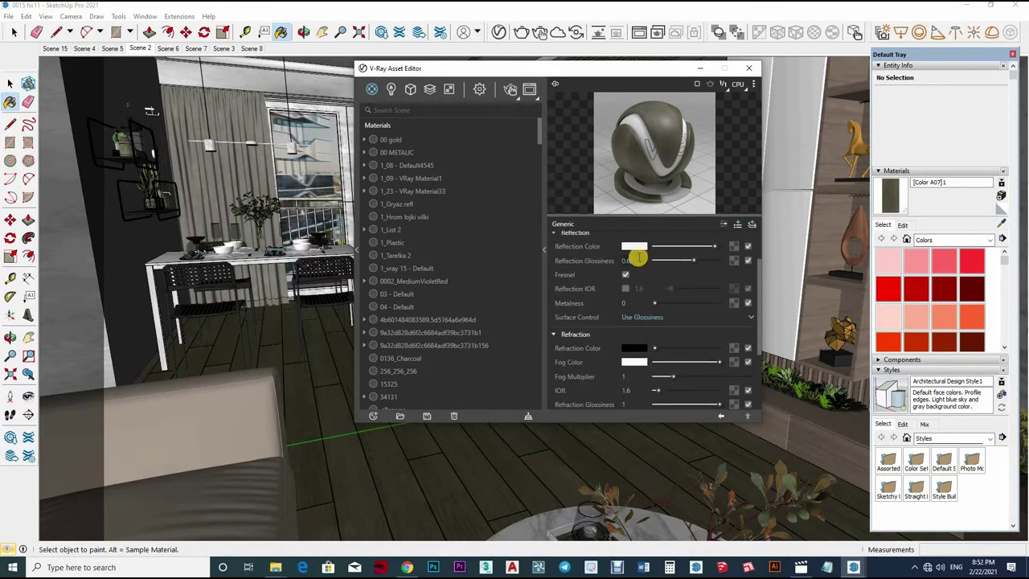
text(5)
key(Return)
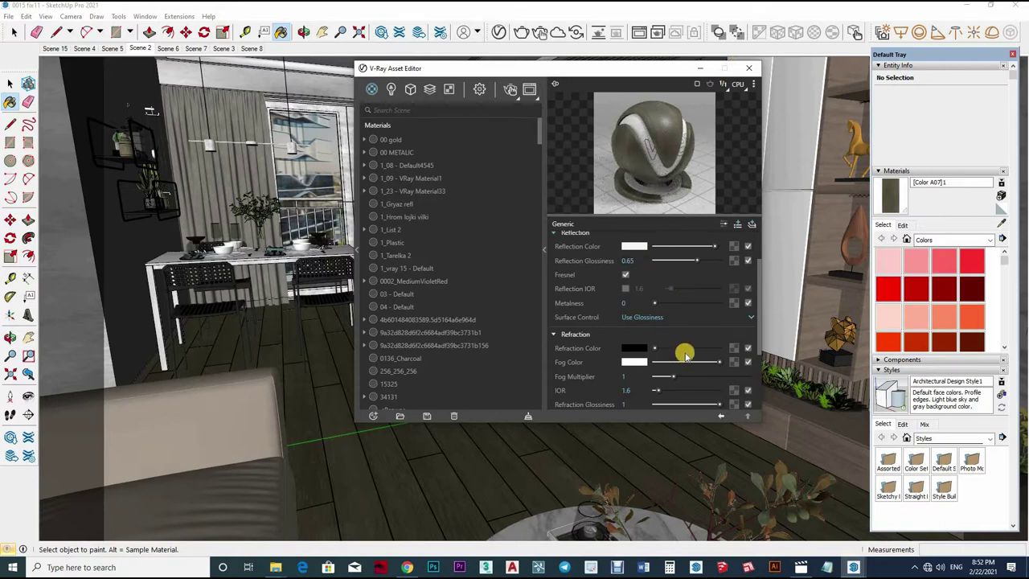
scroll(684, 354, down, 1)
scroll(667, 364, down, 1)
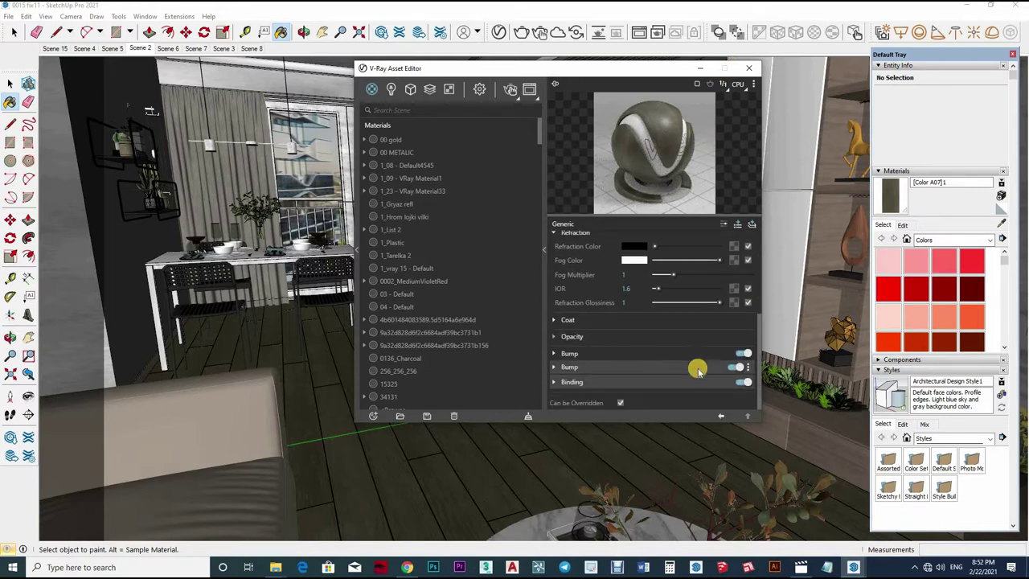
click(695, 369)
scroll(704, 357, down, 1)
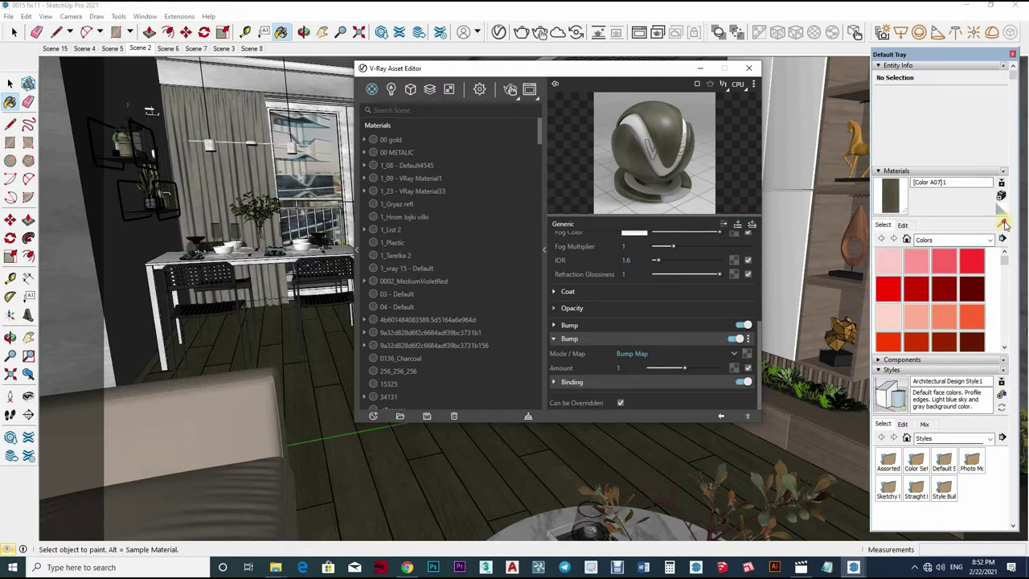
Sample the sofa's vl da material and review its Reflection settings, leaving surface control unchanged.
alt+click(217, 318)
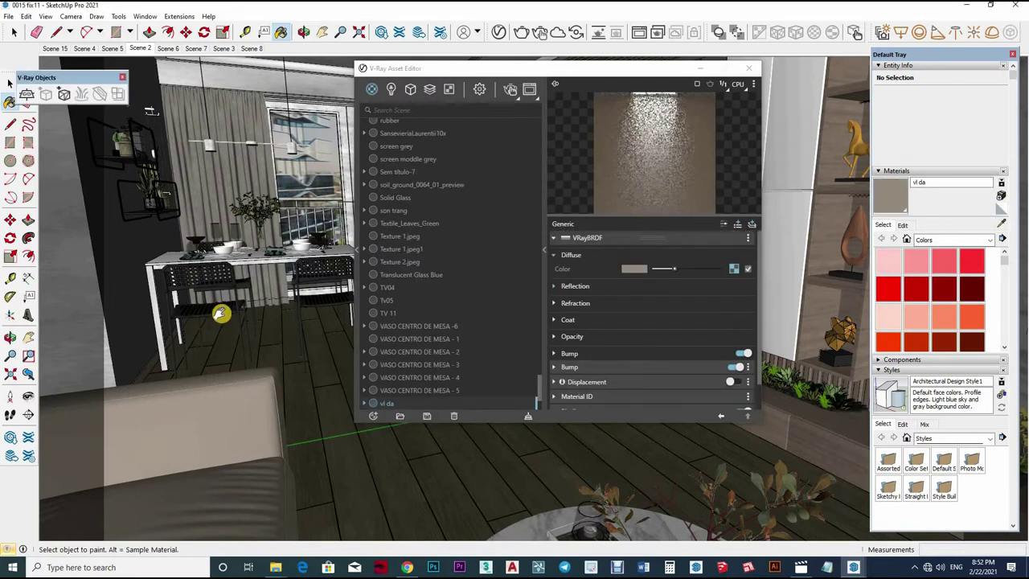
scroll(212, 395, up, 5)
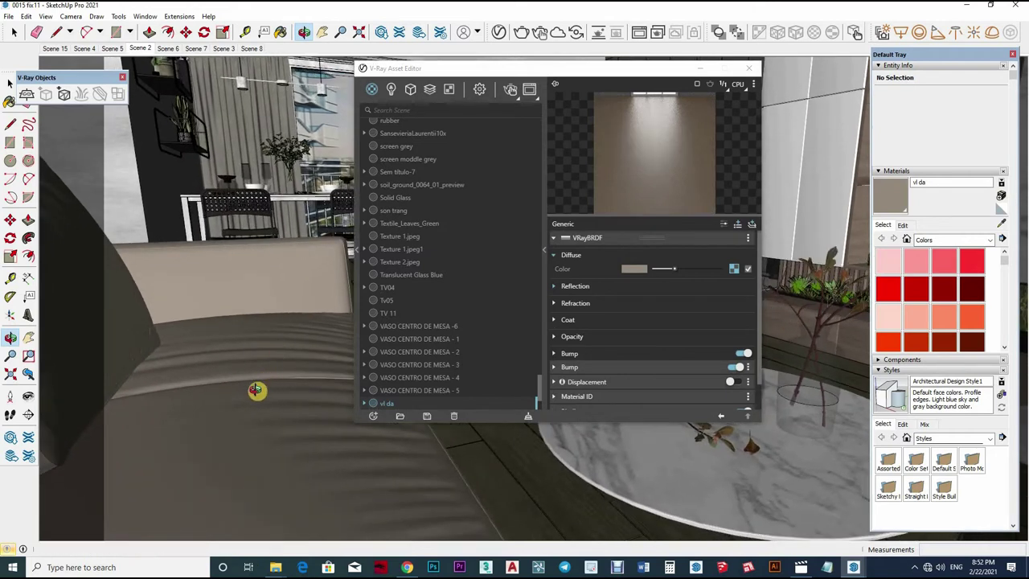
drag(257, 391, 276, 345)
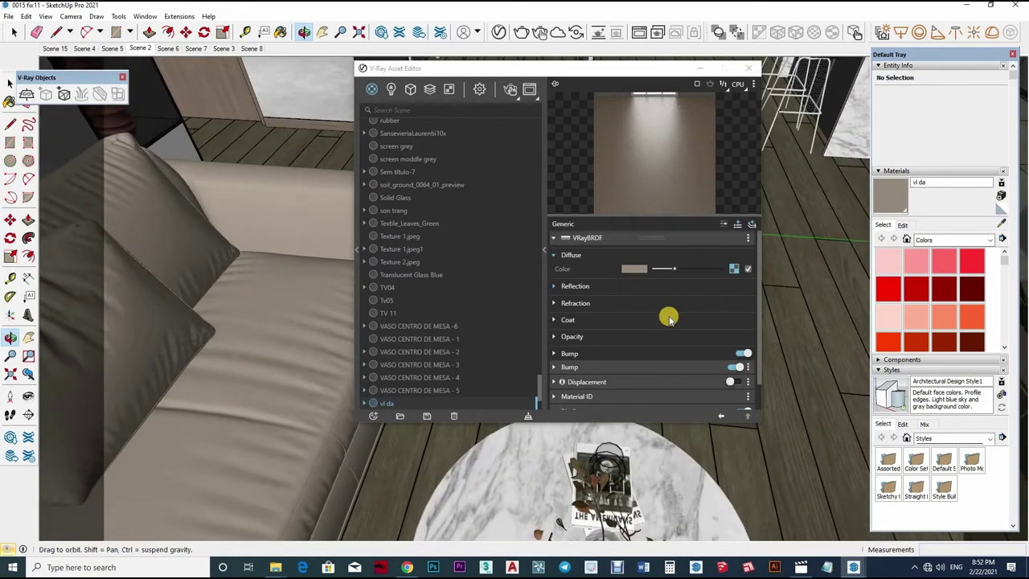
click(613, 287)
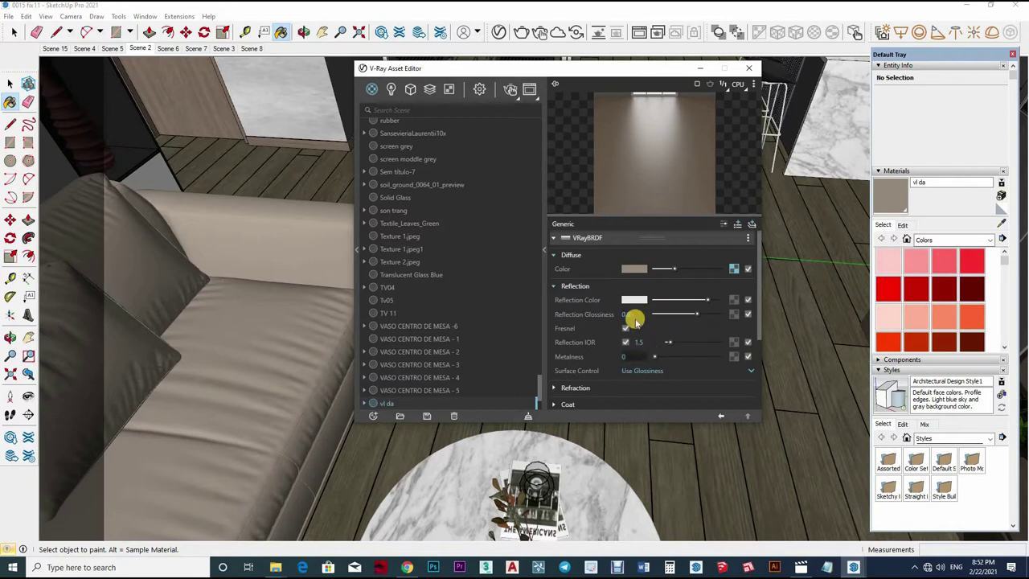
scroll(674, 320, down, 1)
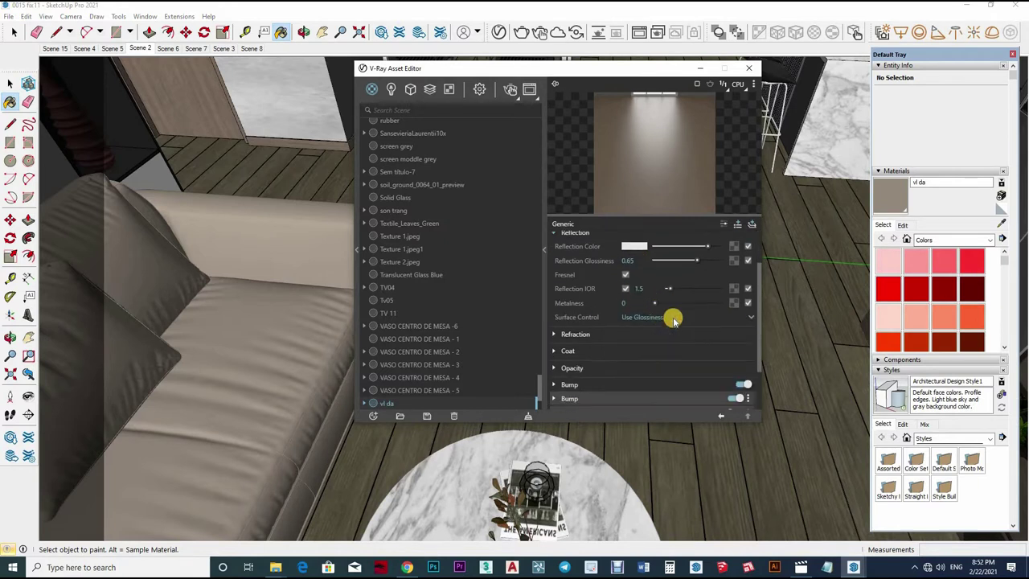
click(673, 319)
click(631, 356)
Raise the vl da Bump amount to 0.05, then sample the marble Lime_L_A_265_0198 material.
scroll(657, 310, down, 1)
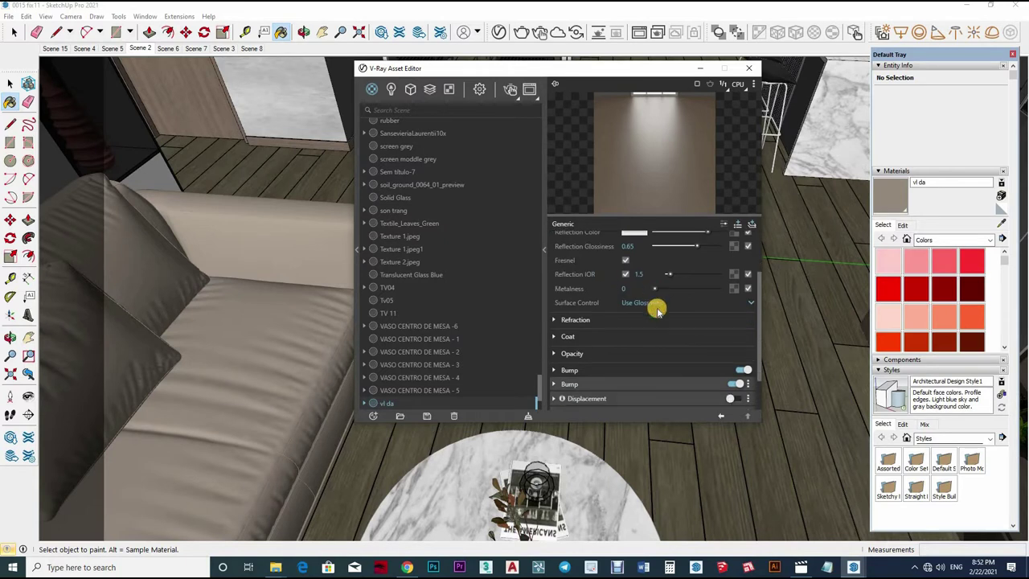
scroll(657, 310, down, 1)
click(650, 281)
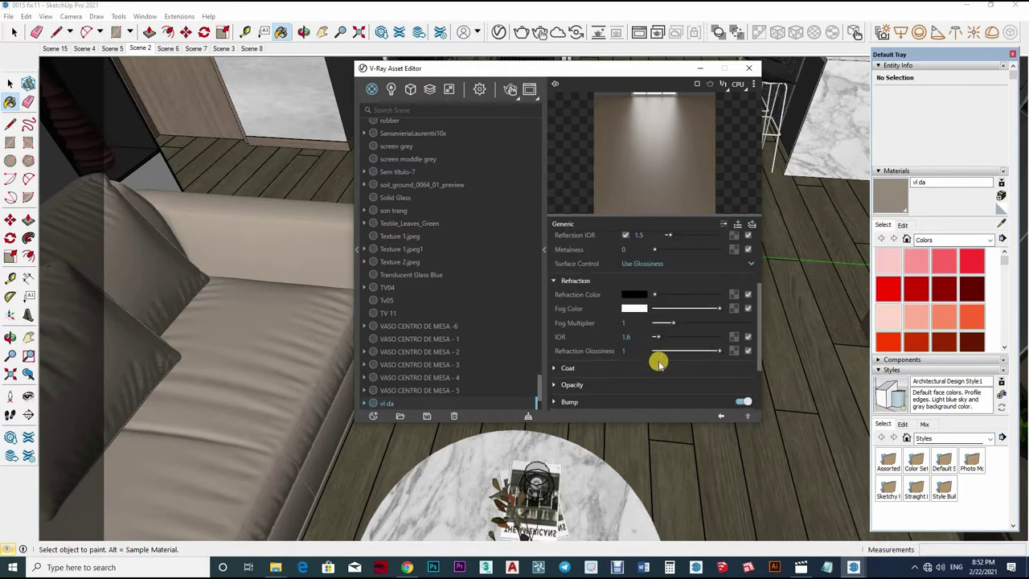
scroll(692, 354, down, 1)
click(728, 360)
scroll(734, 322, down, 1)
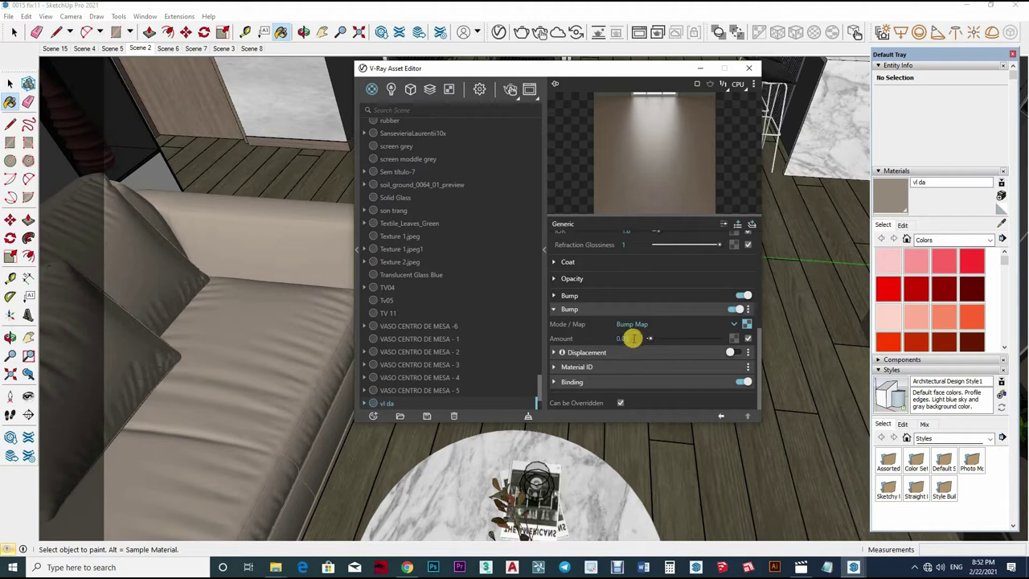
text(4)
key(Return)
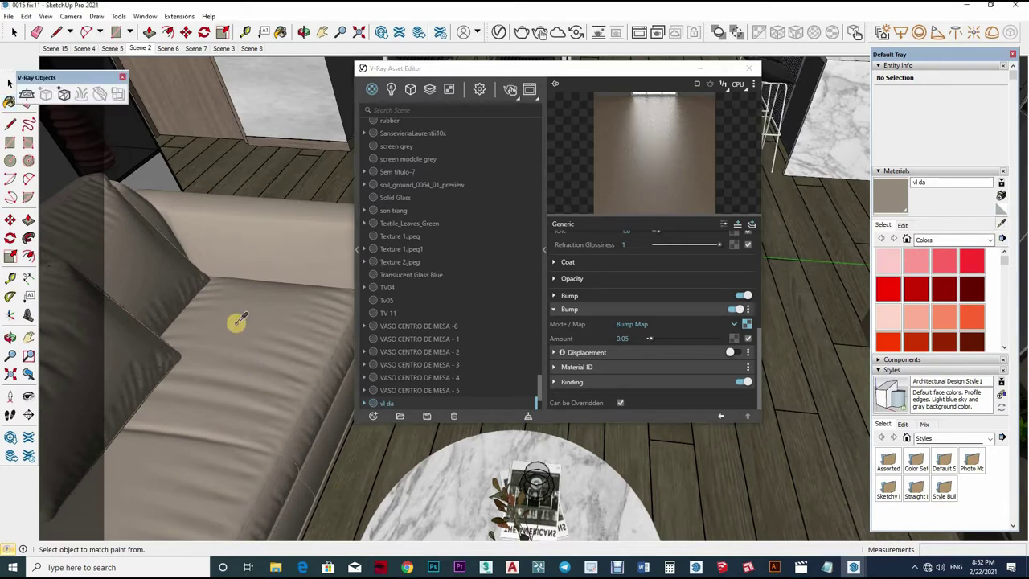
middle_drag(326, 420, 647, 301)
alt+click(647, 302)
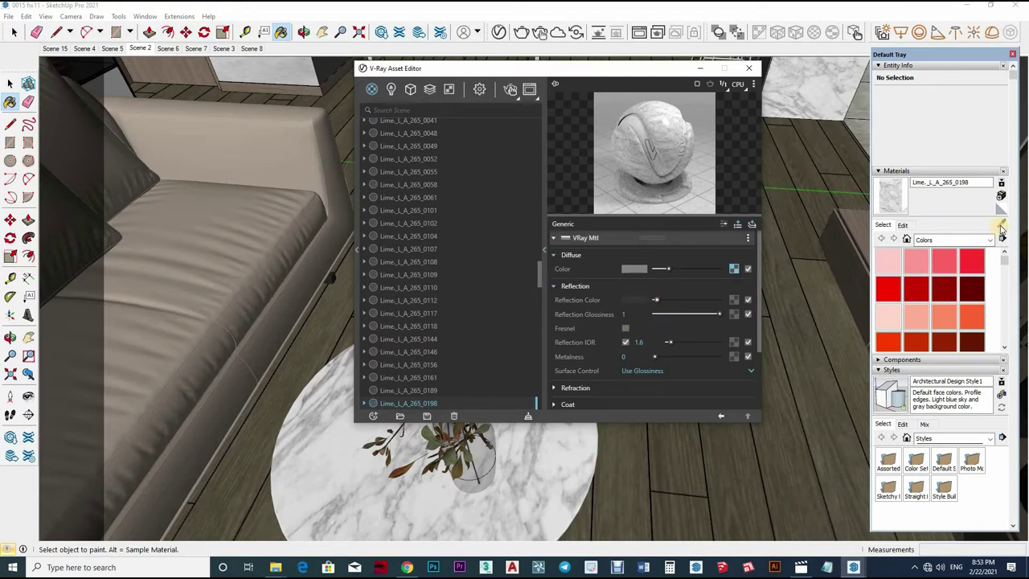
Inspect the marble material's Refraction and second Bump map settings.
scroll(635, 345, down, 1)
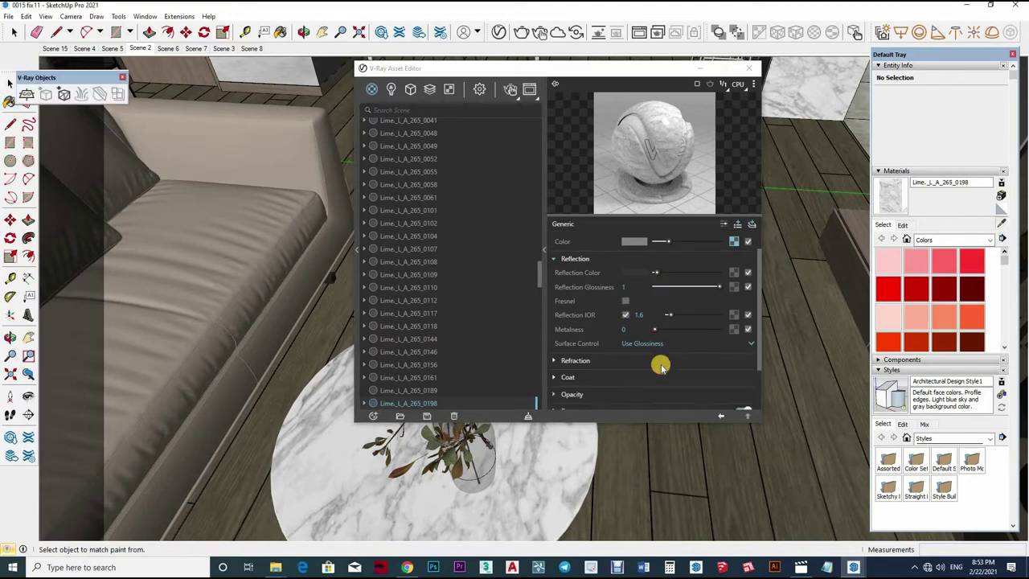
scroll(663, 361, down, 1)
click(635, 334)
scroll(643, 362, down, 1)
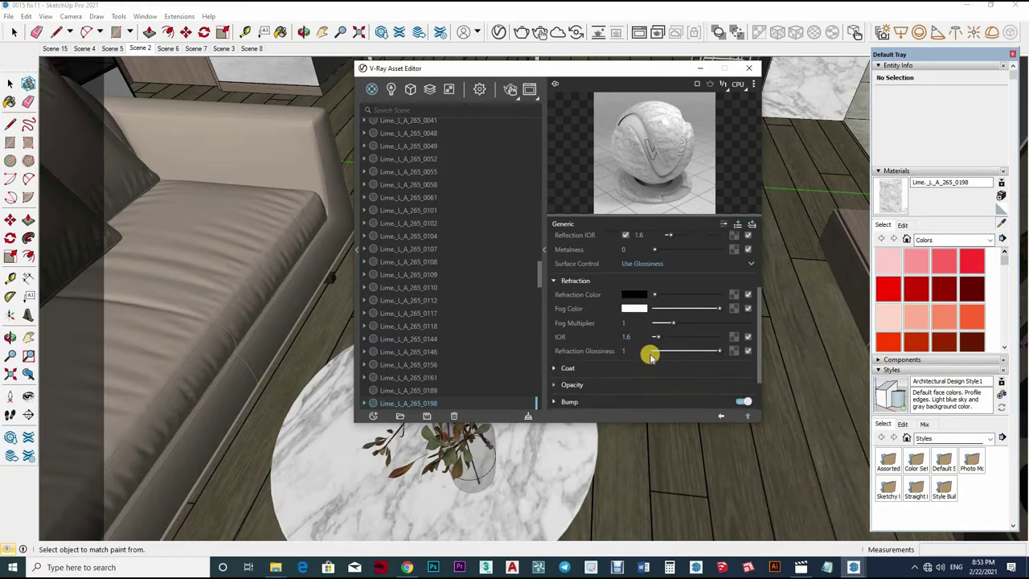
scroll(647, 366, down, 1)
click(671, 366)
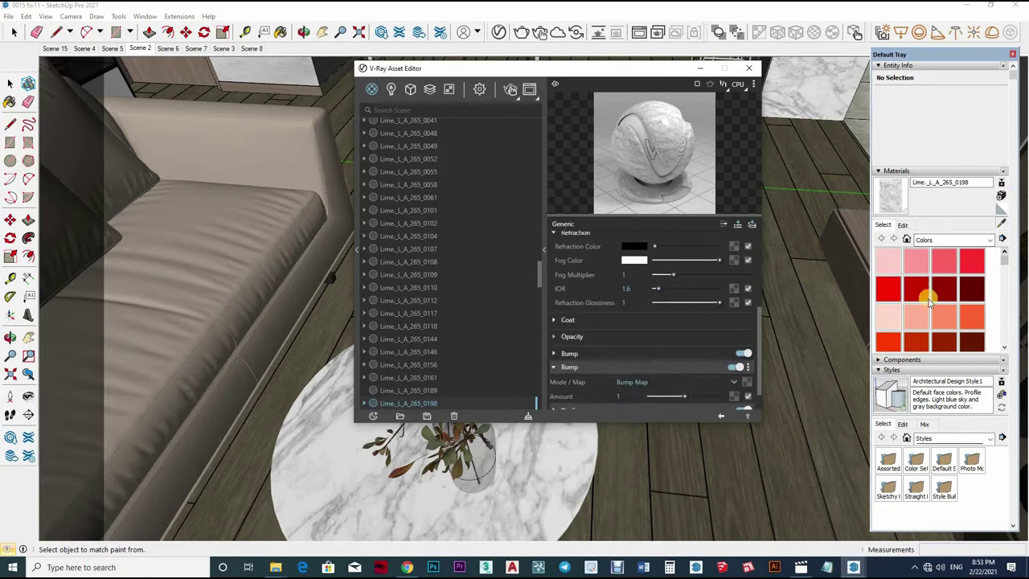
Orbit to a wider room view and review the son trang material's Reflection and Refraction settings.
key(o)
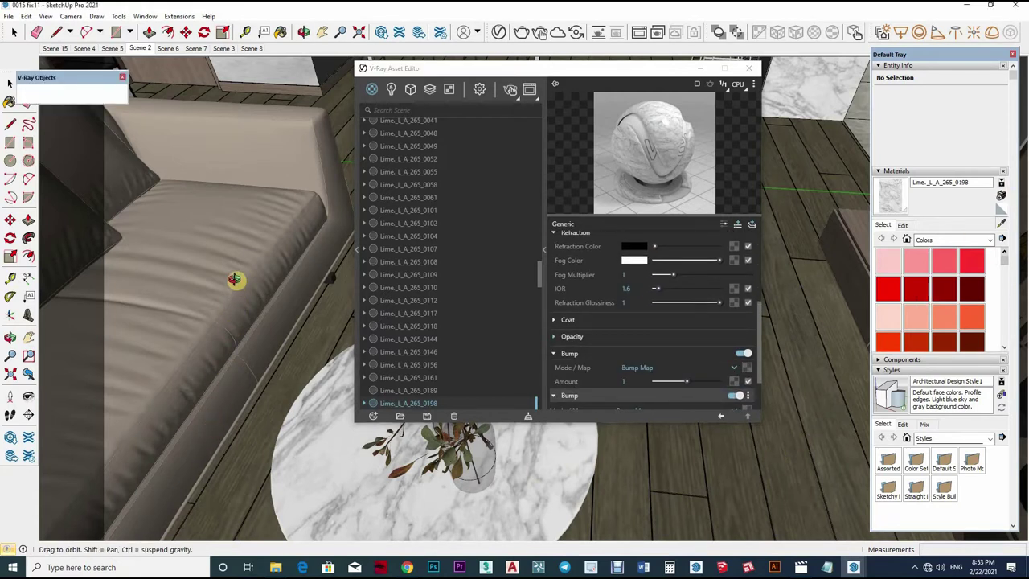
mouse_move(234, 279)
mouse_down()
mouse_move(190, 294)
mouse_move(213, 213)
mouse_move(219, 248)
mouse_move(523, 236)
mouse_move(642, 298)
mouse_up()
key(b)
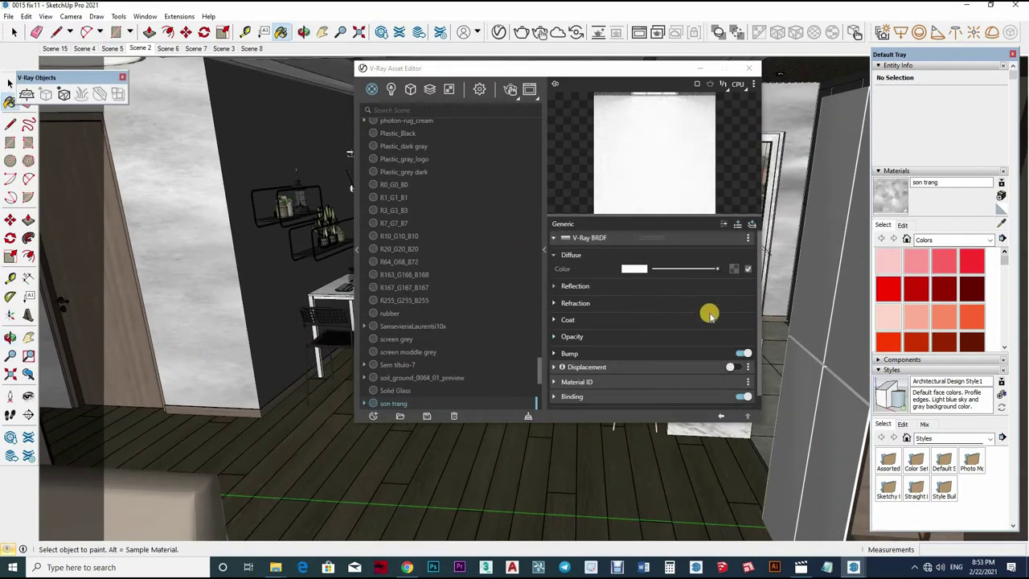
click(715, 289)
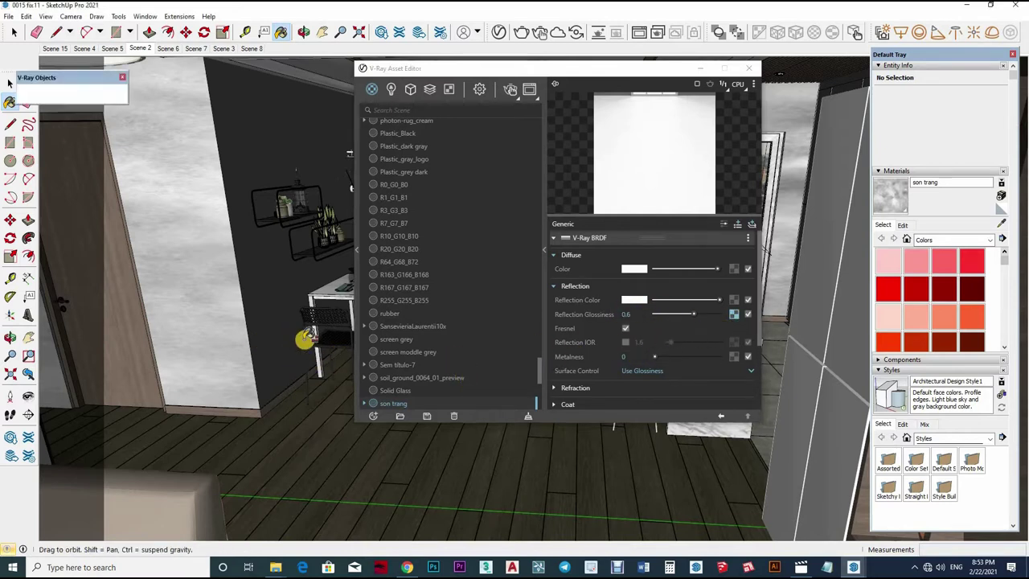
middle_drag(306, 337, 276, 301)
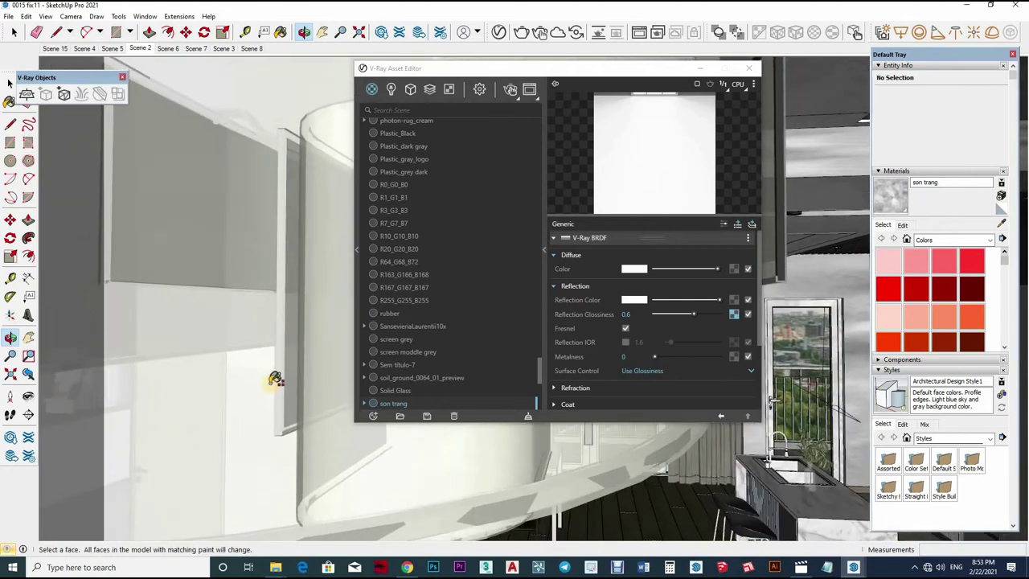
mouse_move(276, 379)
middle_down()
mouse_move(257, 430)
mouse_move(728, 322)
mouse_move(654, 360)
middle_up()
scroll(671, 348, down, 2)
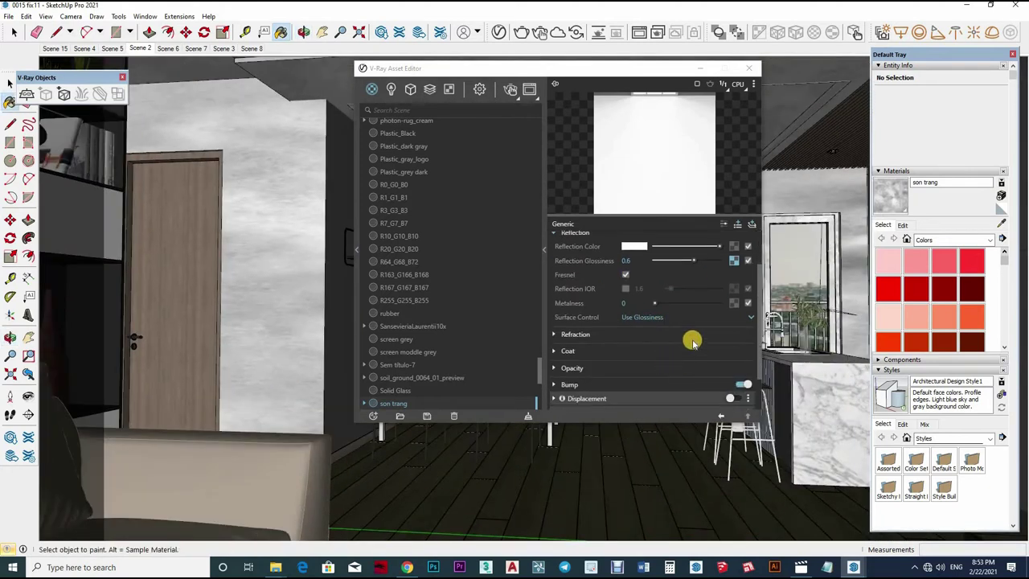
click(687, 337)
Move the editor aside and sample the Lime_L_A_265_0264 material from the dining area.
drag(482, 67, 670, 60)
alt+click(551, 310)
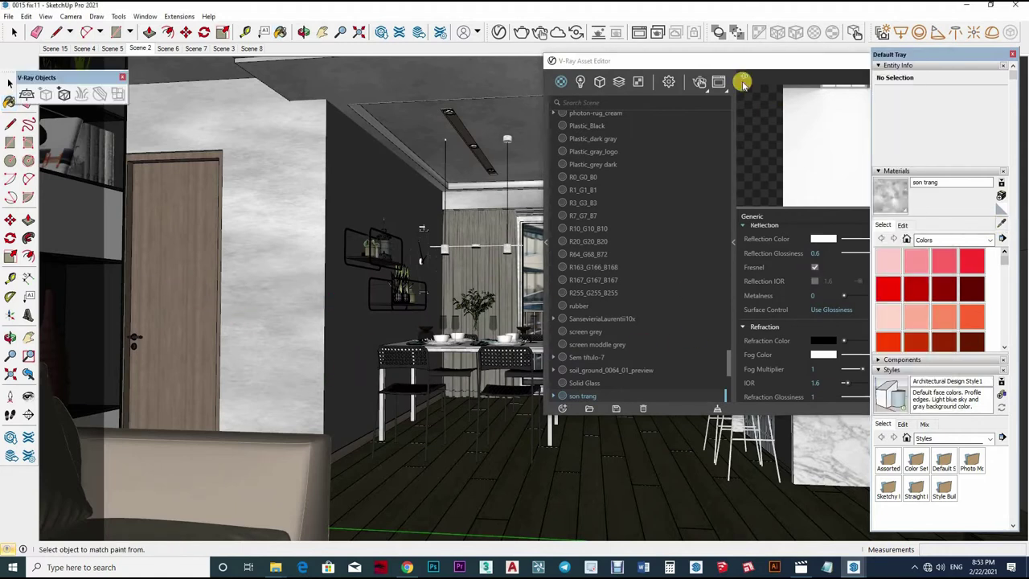
click(866, 255)
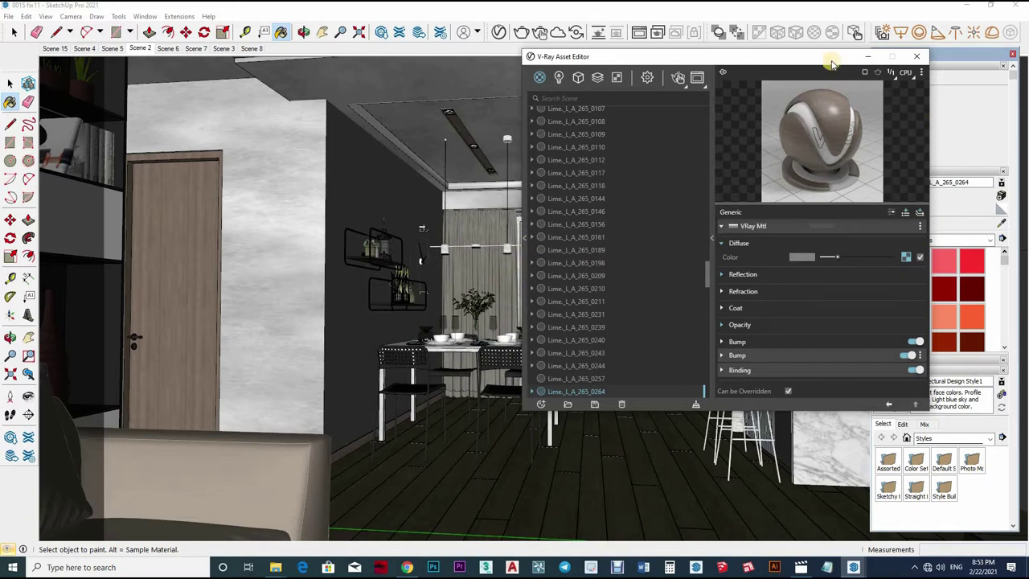
Set Lime_L_A_265_0264's Reflection Glossiness to 0.75.
click(741, 38)
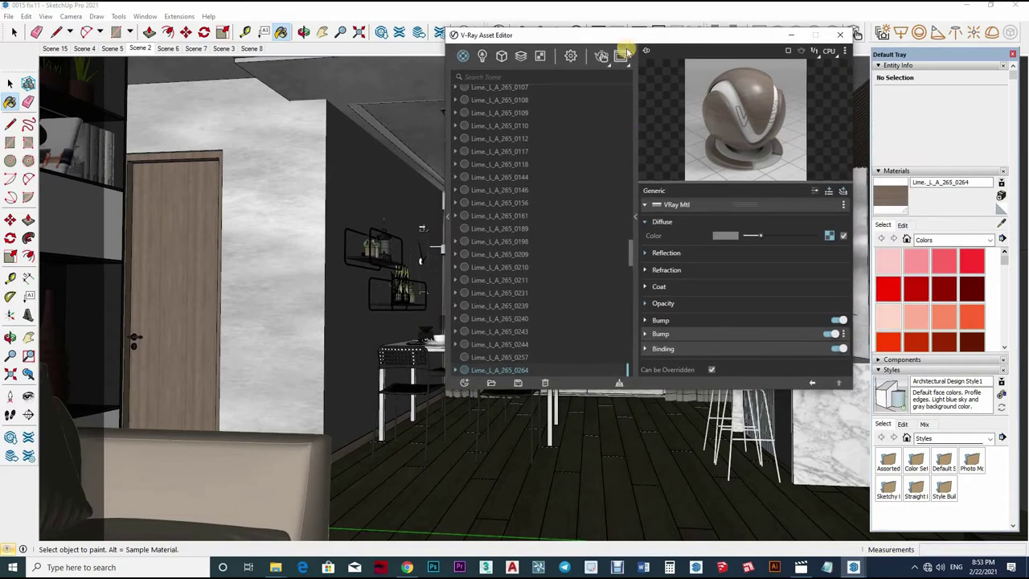
drag(741, 130, 797, 351)
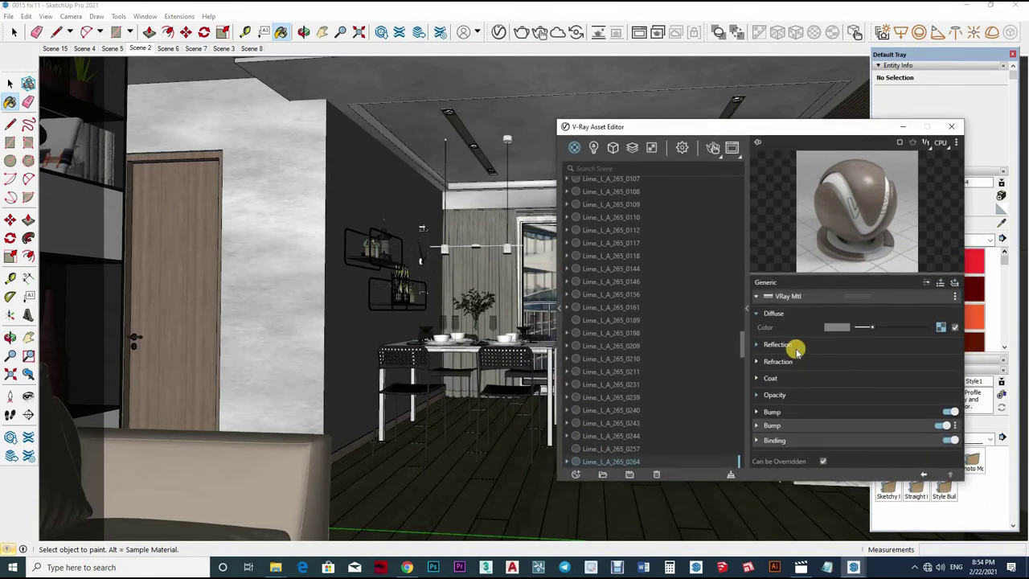
click(836, 344)
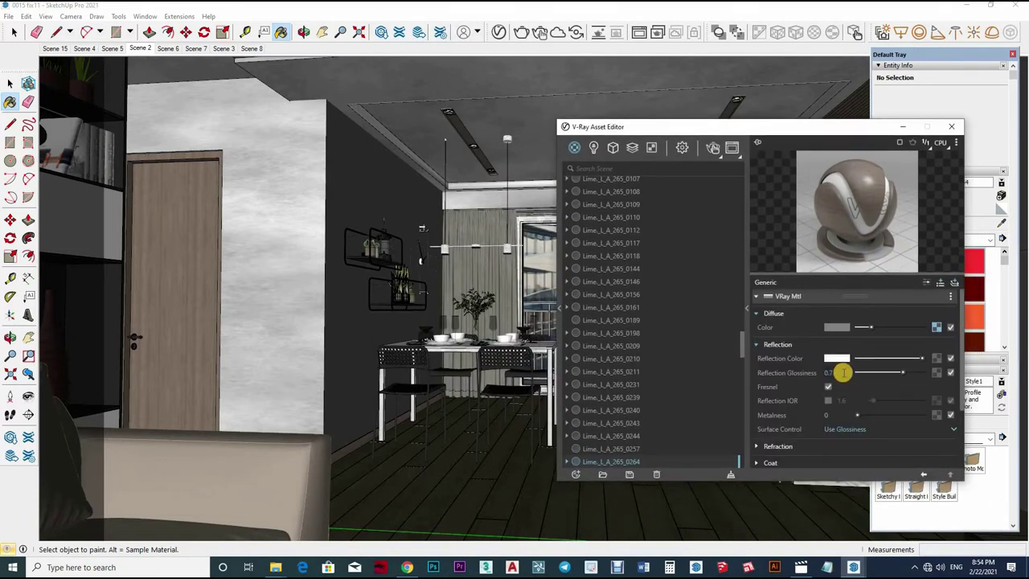
text(5)
key(Return)
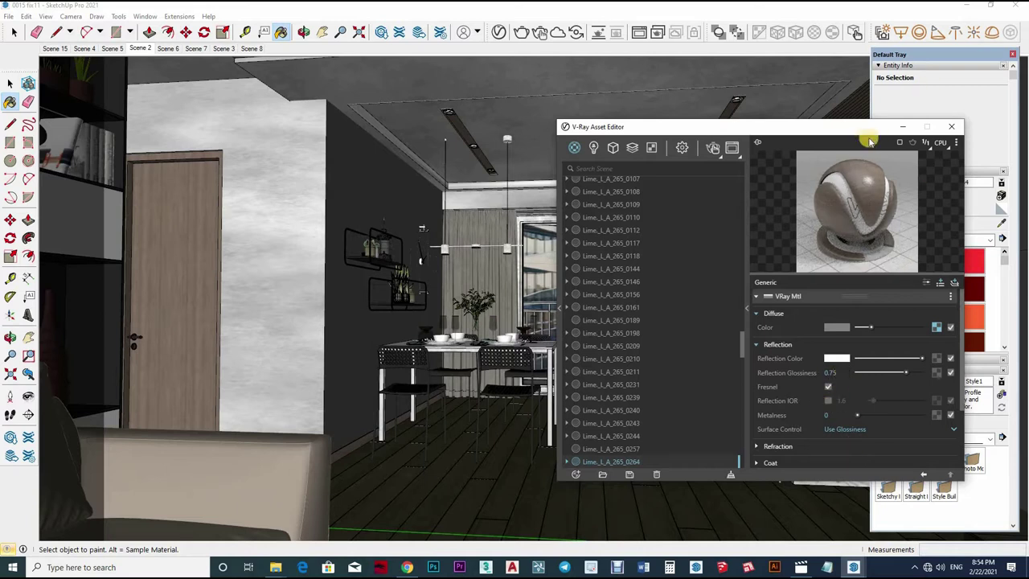
click(975, 225)
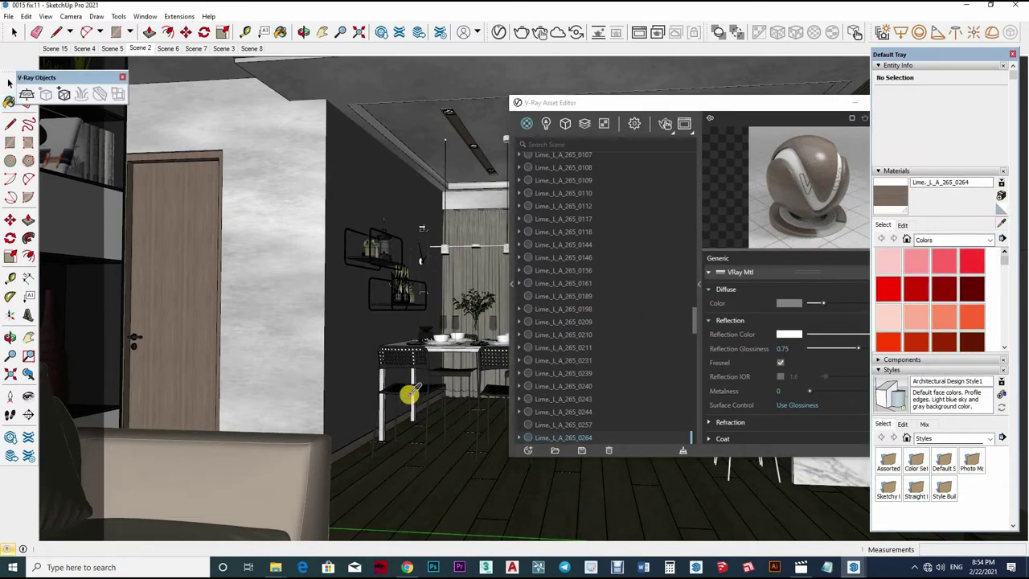
Sample the 1_Plastic material and set its Reflection Glossiness to 0.90.
click(416, 391)
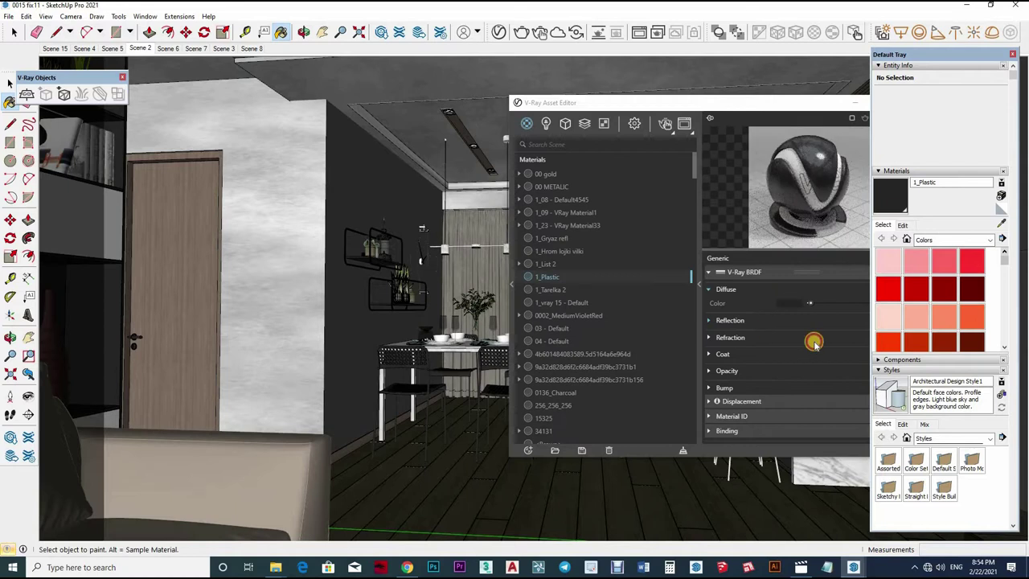
click(757, 355)
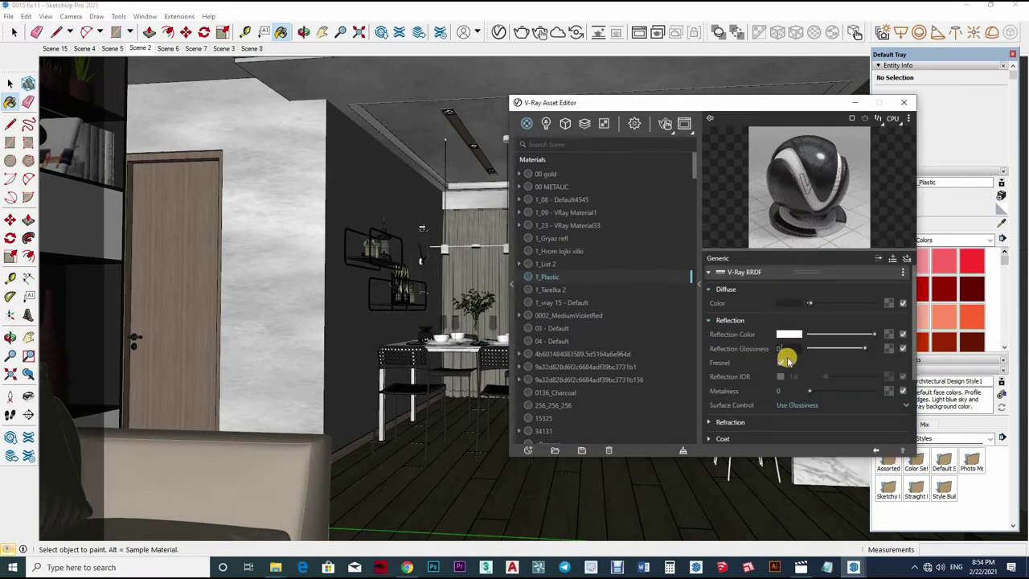
text(.9)
key(Return)
click(1001, 224)
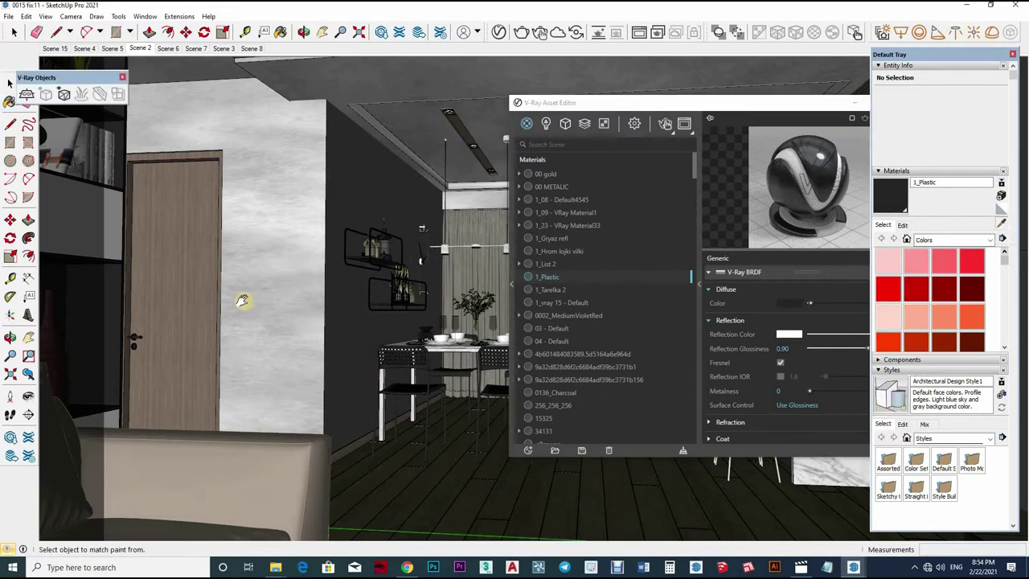
mouse_move(242, 300)
middle_down()
mouse_move(333, 356)
mouse_move(459, 368)
mouse_move(446, 344)
mouse_move(332, 269)
mouse_move(758, 259)
middle_up()
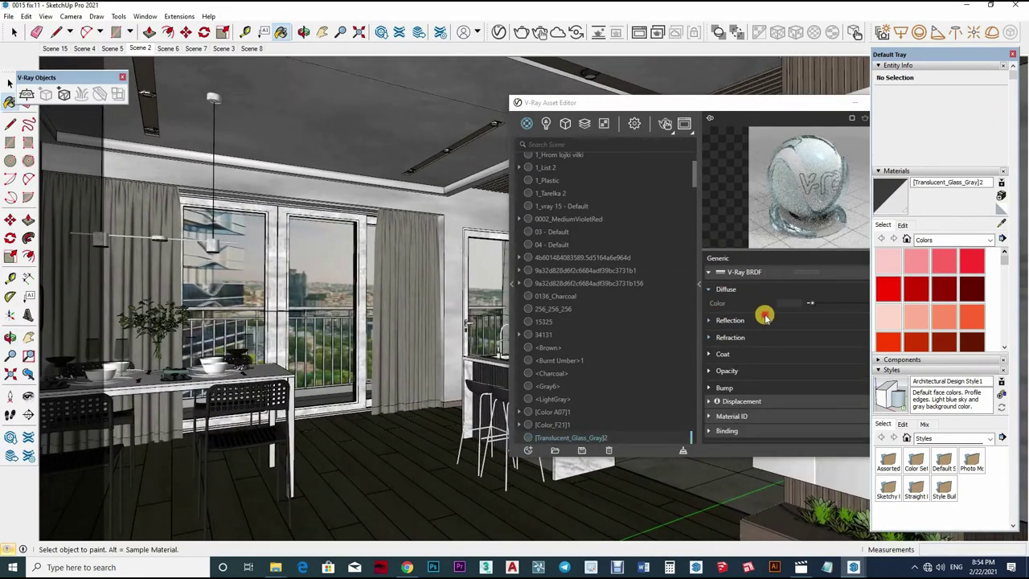
Review the [Translucent_Glass_Gray]2 glass material's Reflection and Refraction settings.
click(763, 386)
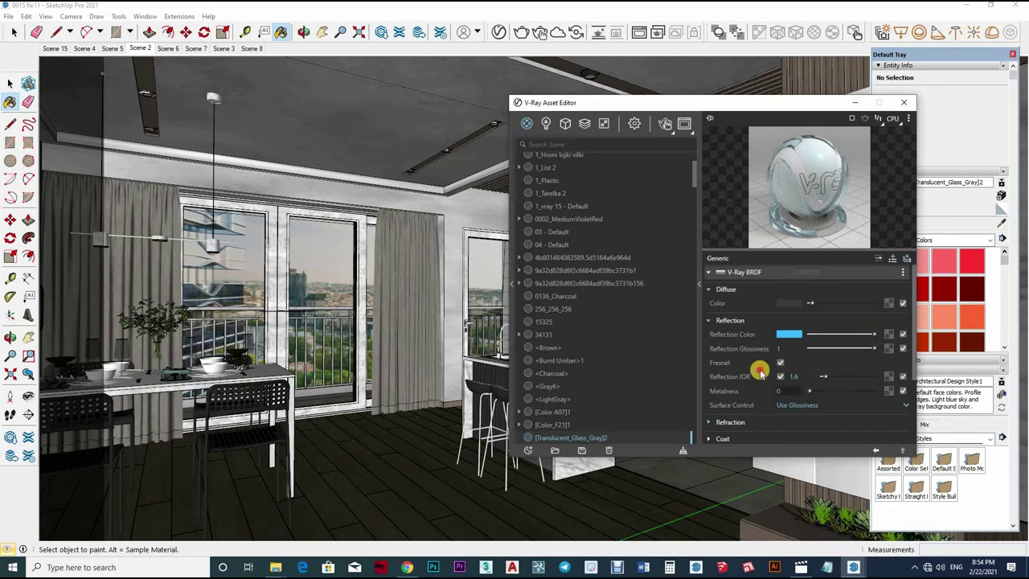
scroll(803, 370, down, 1)
click(804, 369)
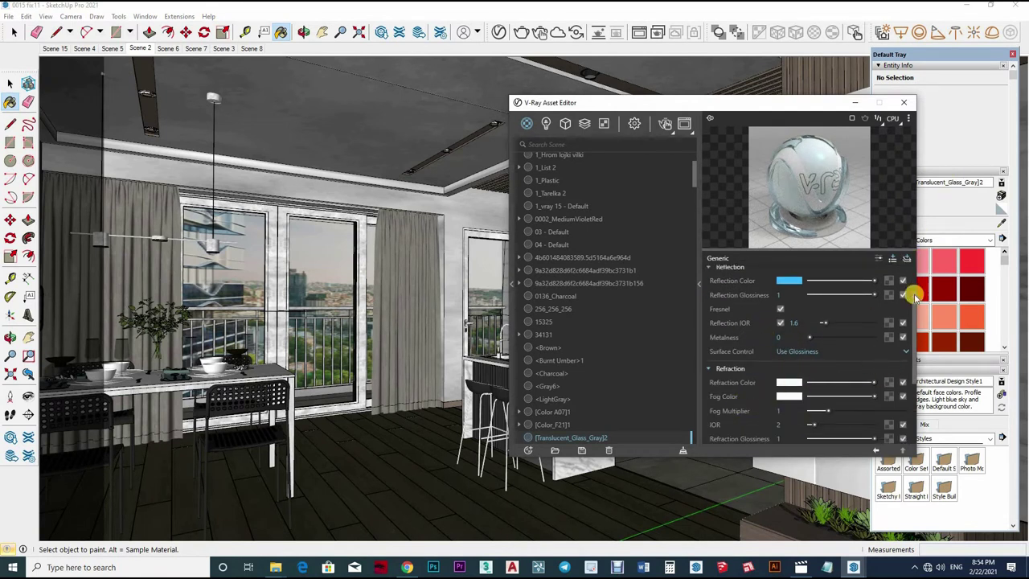
scroll(908, 297, down, 1)
Sample acoustics_Plastik3 and show its Reflection and Refraction settings.
alt+click(372, 233)
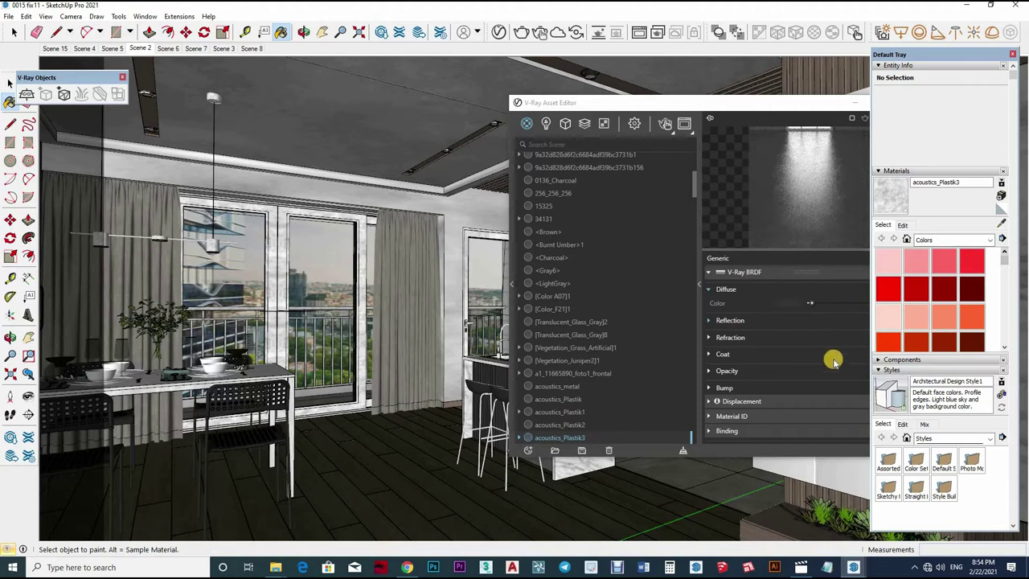
click(803, 412)
scroll(769, 321, down, 2)
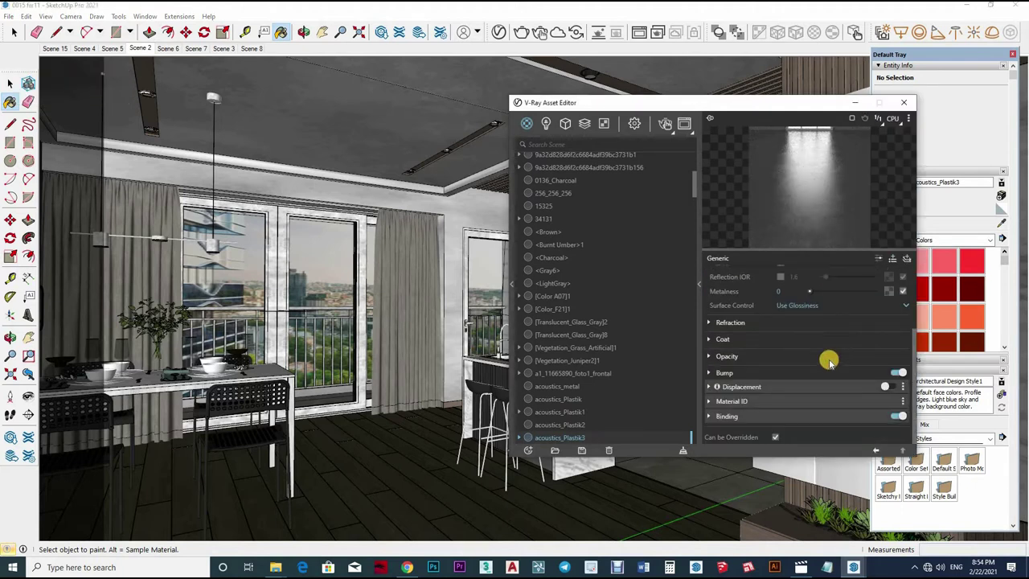
click(841, 346)
scroll(907, 275, up, 2)
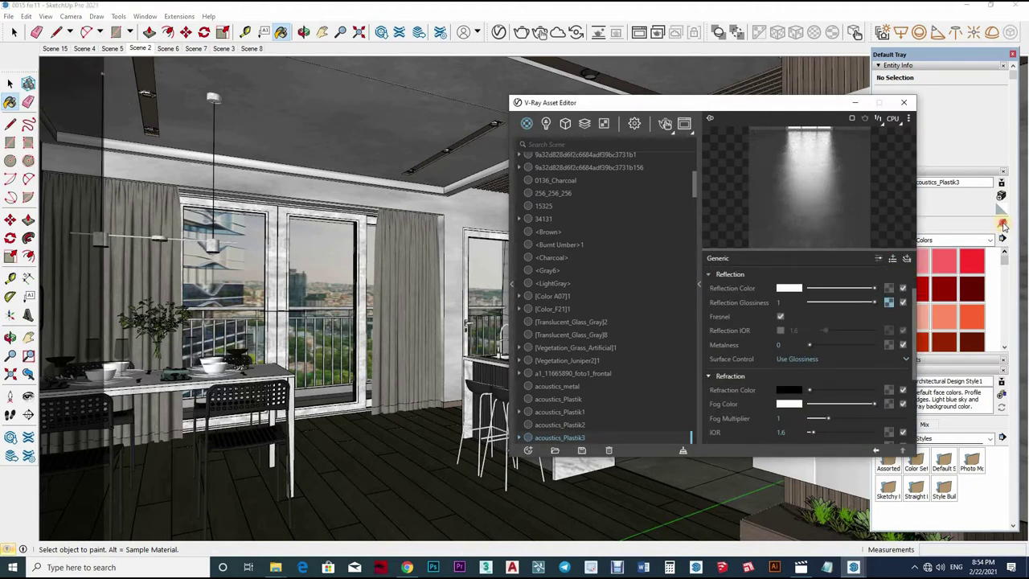
Orbit and zoom in on the ceiling pendant lamps near the window.
mouse_move(332, 233)
middle_down()
mouse_move(208, 205)
mouse_move(241, 241)
middle_up()
scroll(264, 254, up, 3)
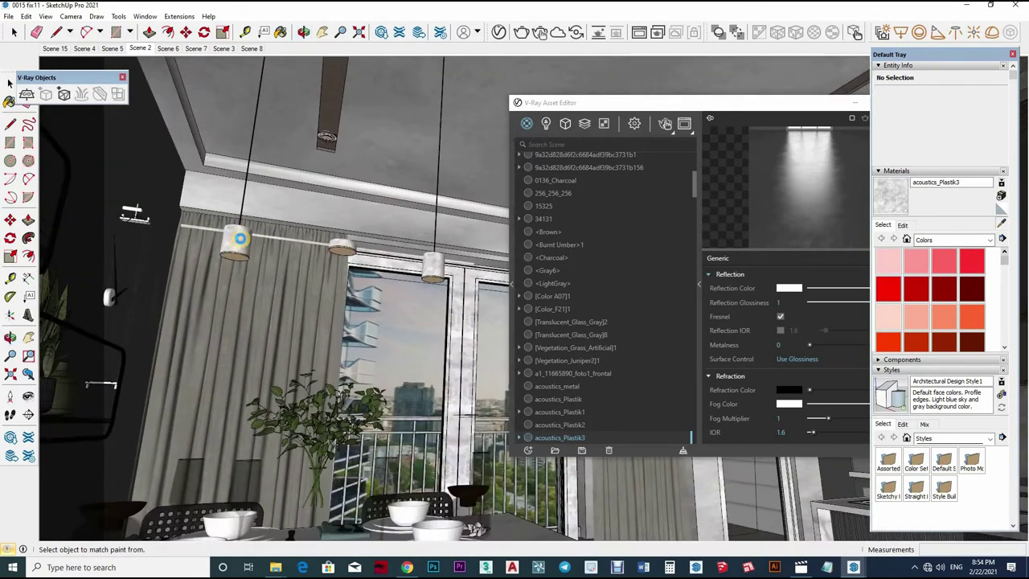
scroll(264, 254, up, 2)
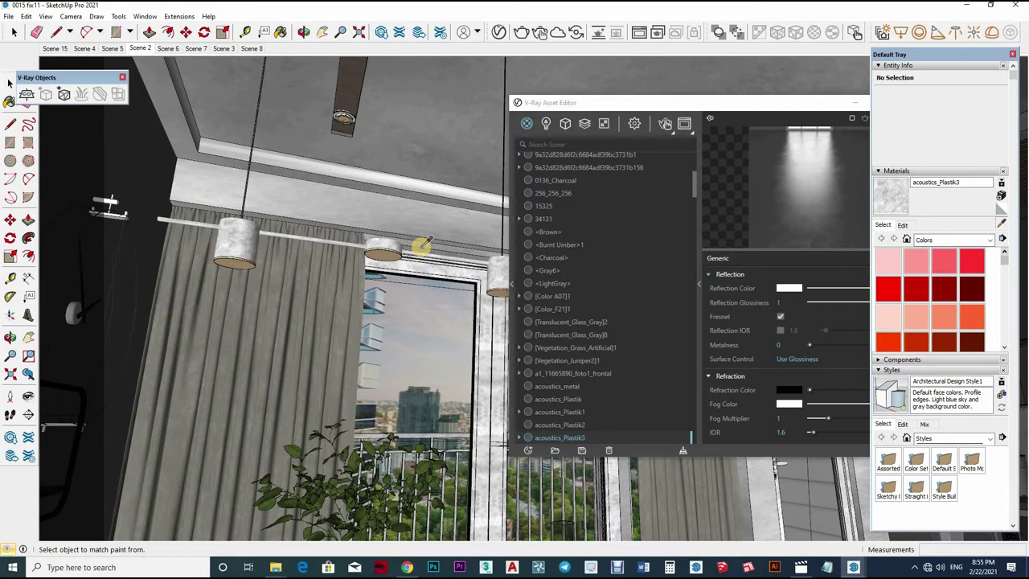
key(b)
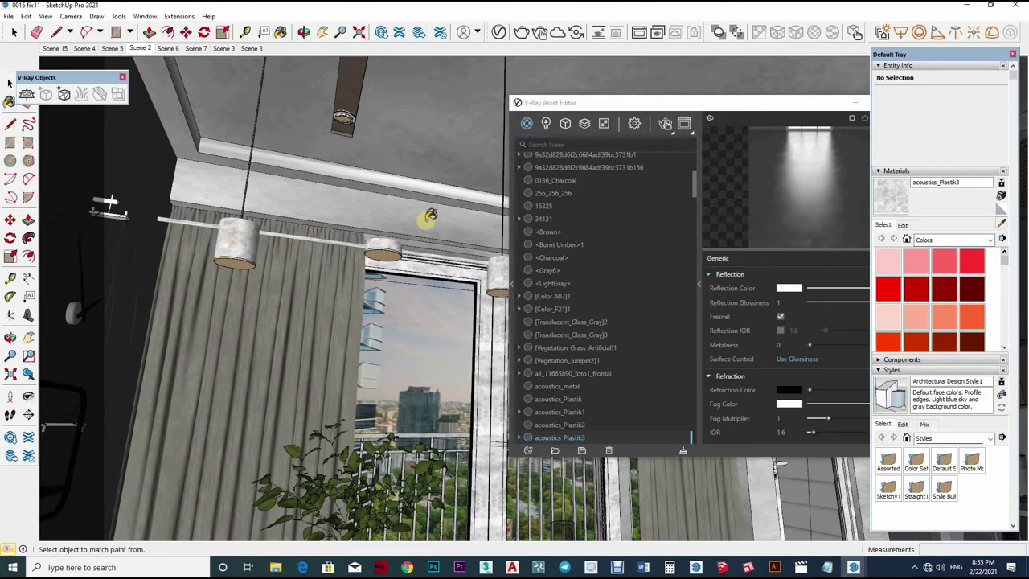
Sample the pendant lamp's den tha emissive material.
alt+click(751, 83)
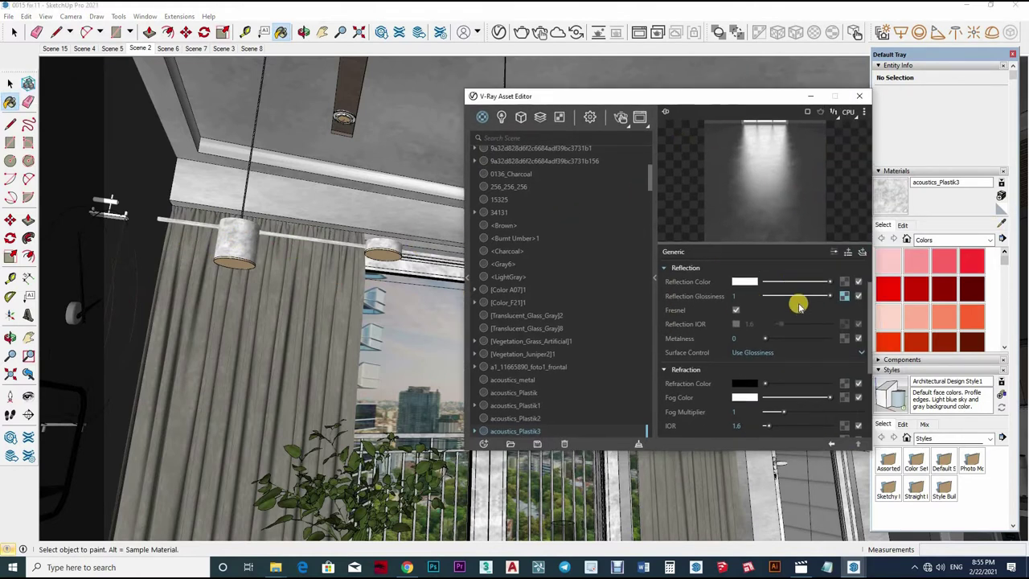
scroll(788, 344, down, 2)
scroll(787, 338, down, 2)
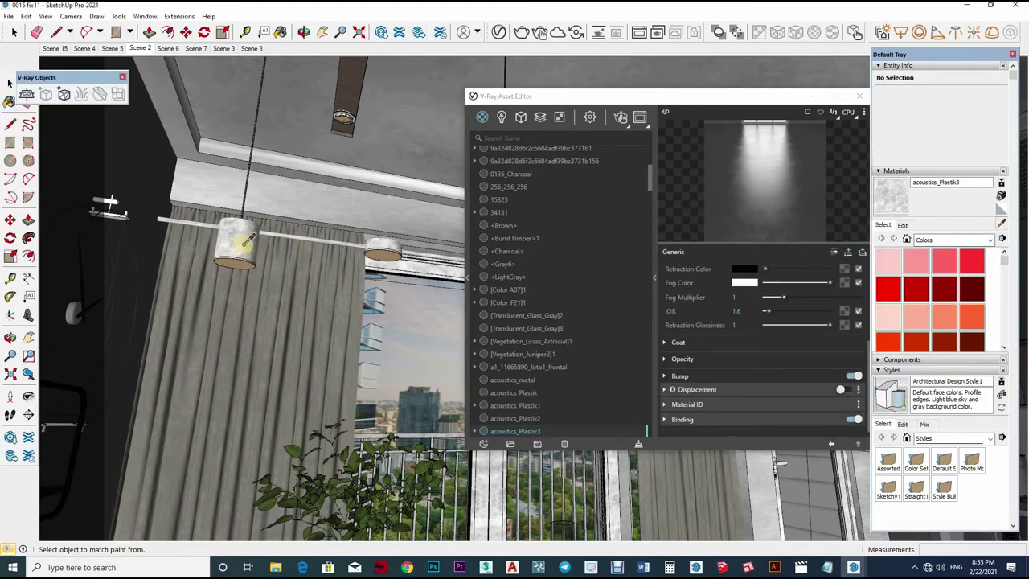
scroll(298, 270, up, 2)
scroll(296, 281, up, 2)
middle_drag(293, 285, 257, 273)
alt+click(253, 277)
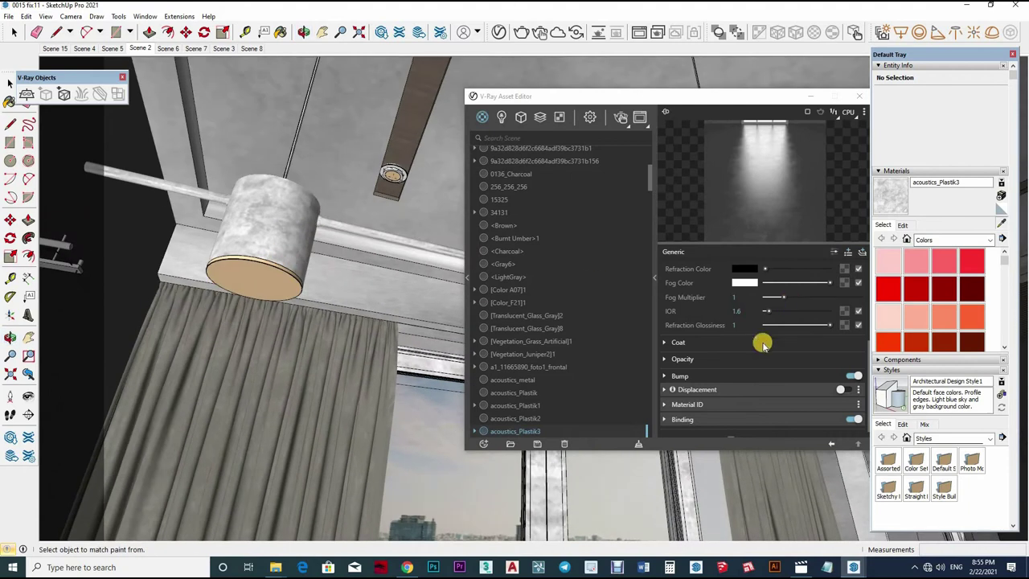
Try den tha Emissive Intensity values of 10, 8 and 5, then slide it back to 10.
click(744, 295)
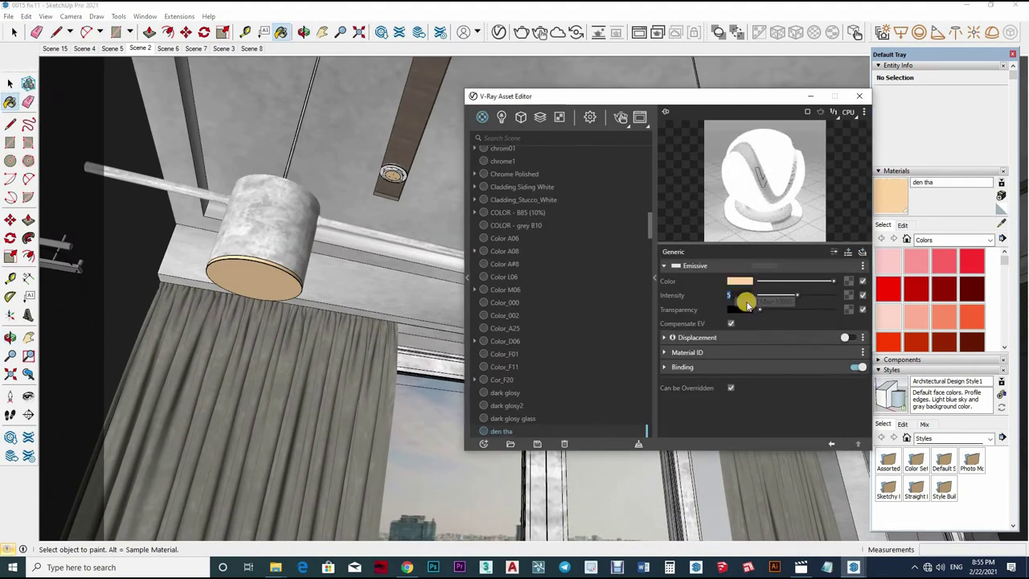
text(10)
key(Return)
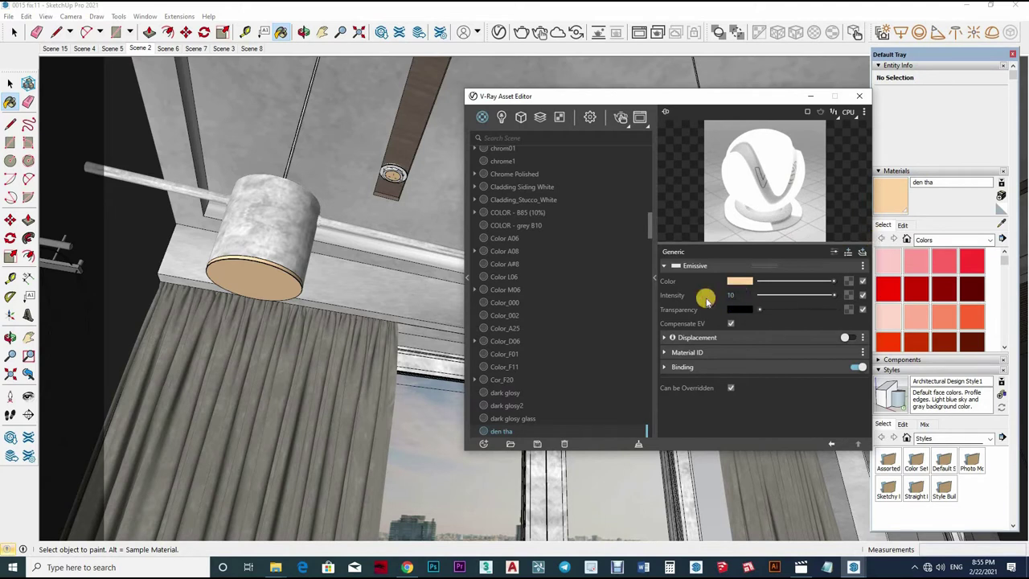
text(8)
key(Return)
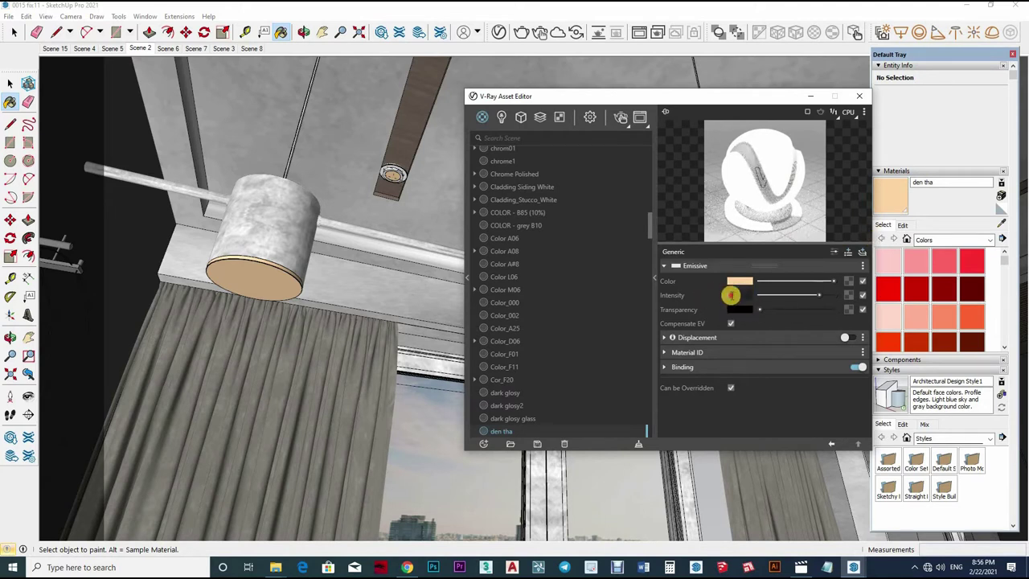
text(5)
key(Return)
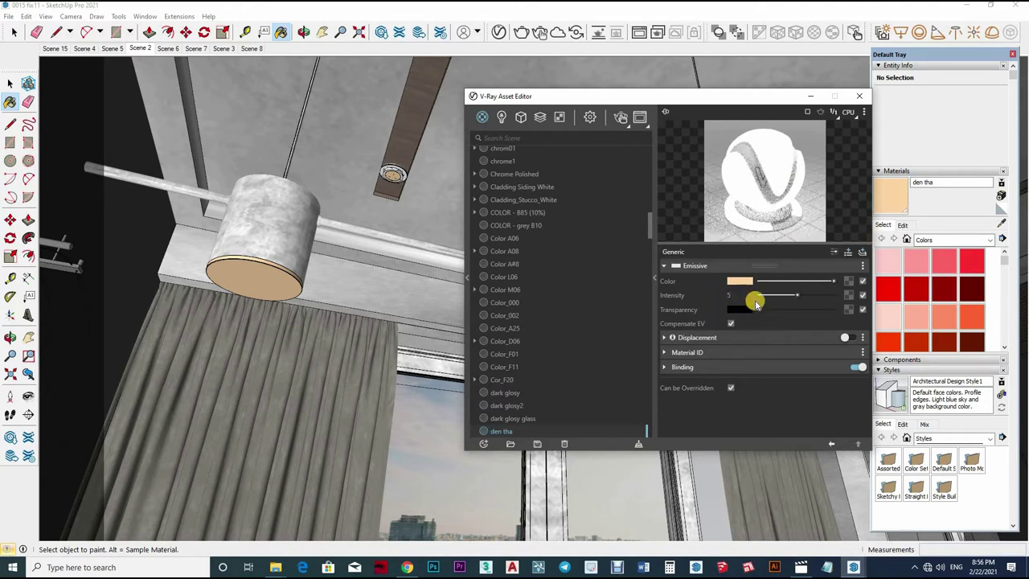
drag(797, 295, 833, 293)
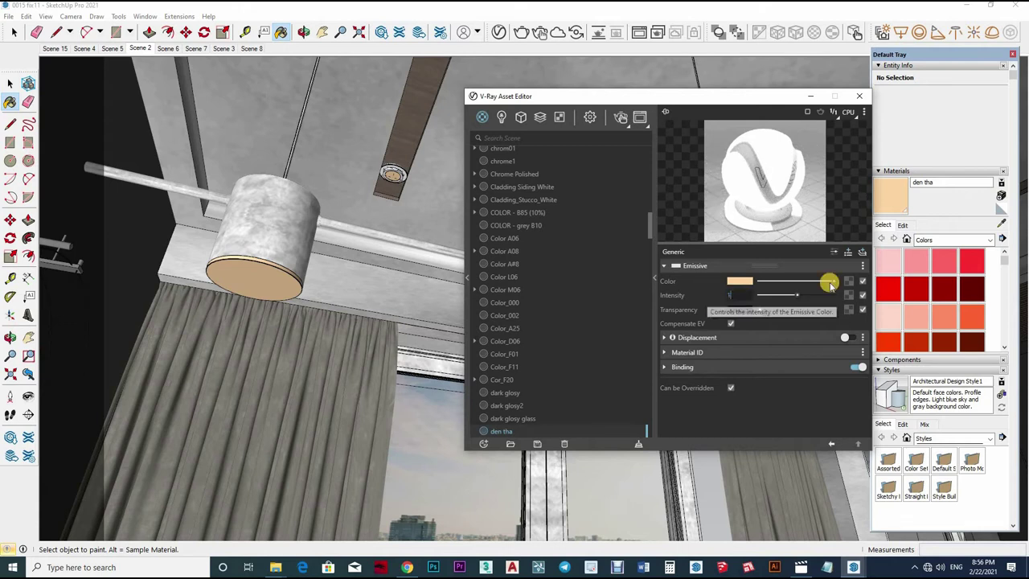
key(alt)
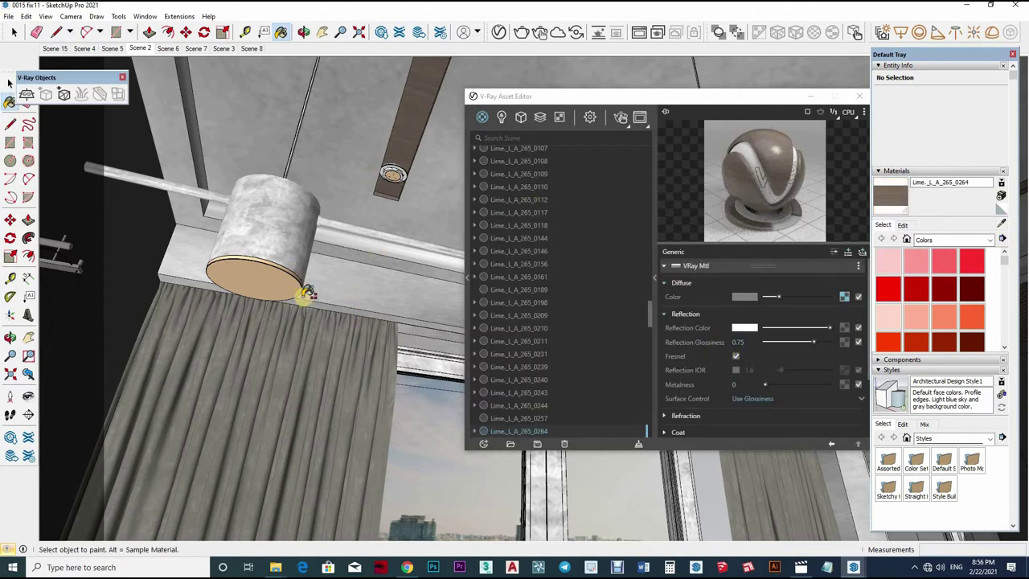
Sample the TV screen's TV 11 material and inspect its Reflection and Refraction settings.
mouse_move(305, 295)
middle_down()
mouse_move(324, 442)
mouse_move(271, 264)
mouse_move(142, 38)
middle_up()
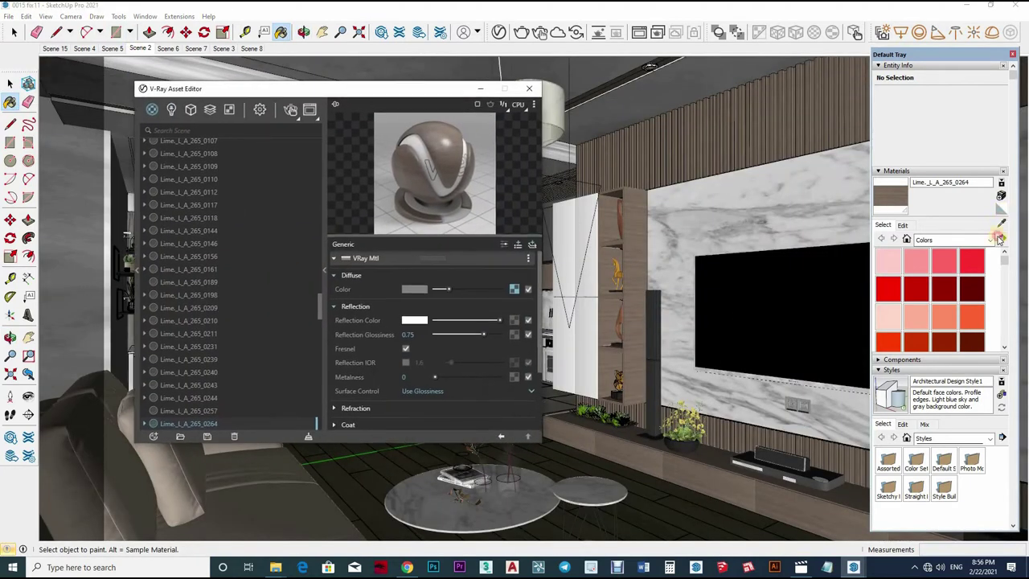
alt+click(797, 327)
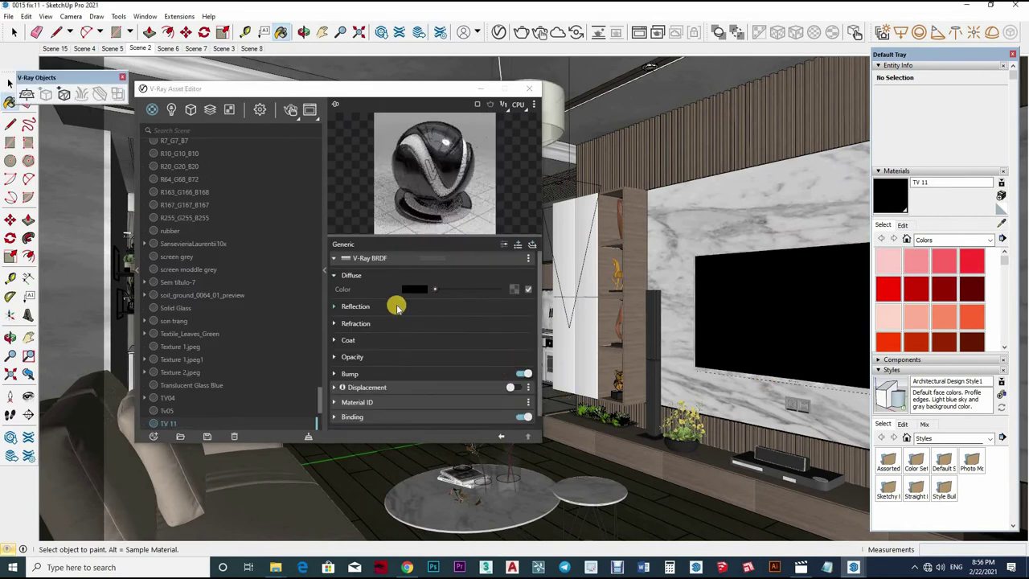
click(402, 306)
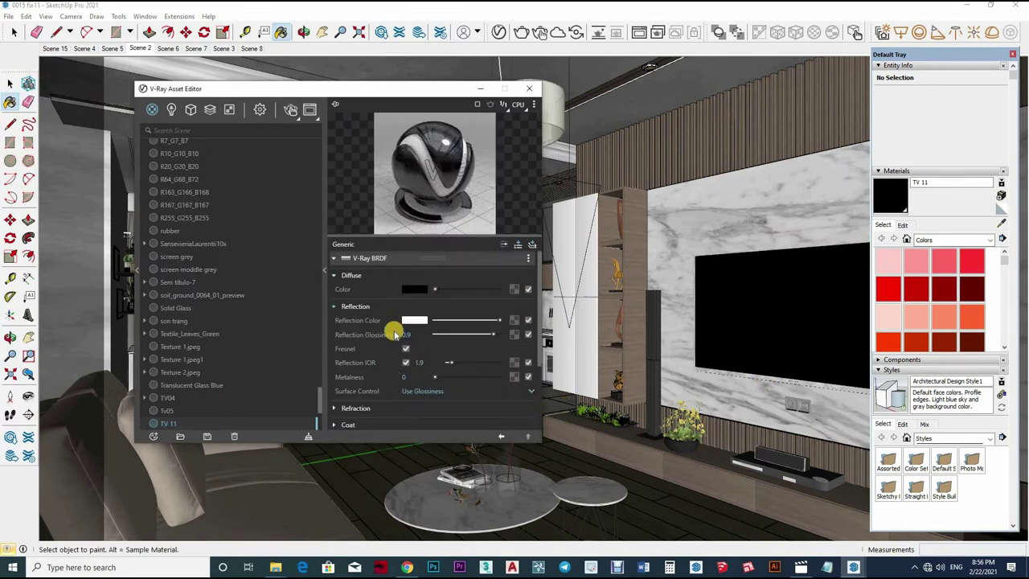
click(387, 306)
click(427, 325)
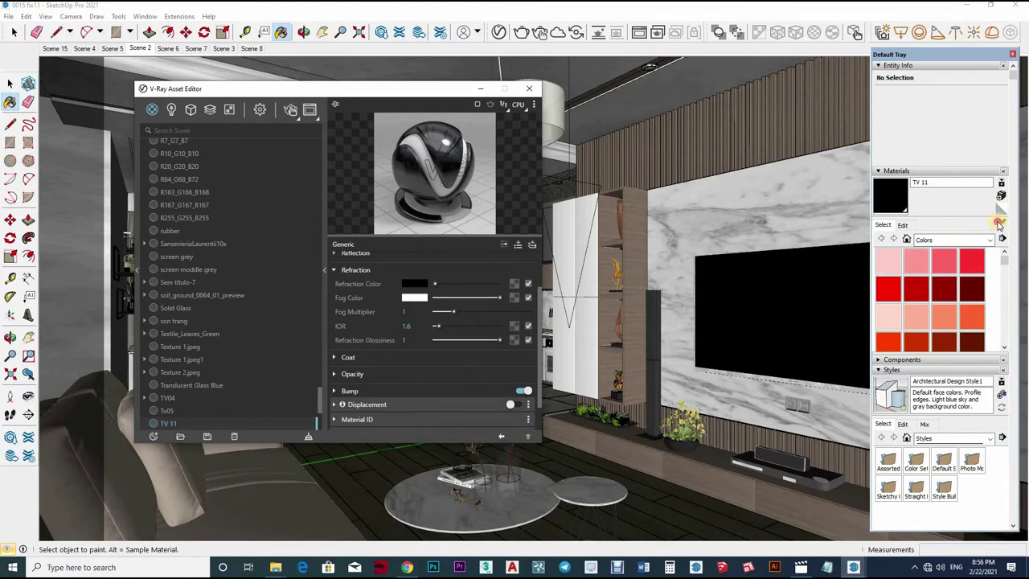
Orbit back to the TV-wall room view and sample the GlassClear glass material.
mouse_move(762, 379)
middle_down()
mouse_move(794, 366)
mouse_move(773, 305)
middle_up()
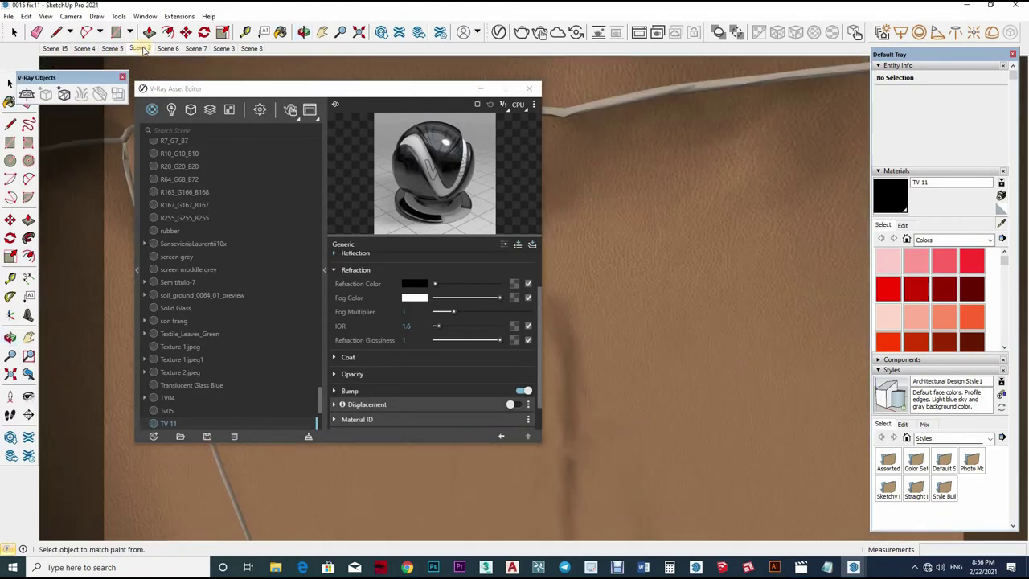
shift+middle_drag(619, 172, 724, 201)
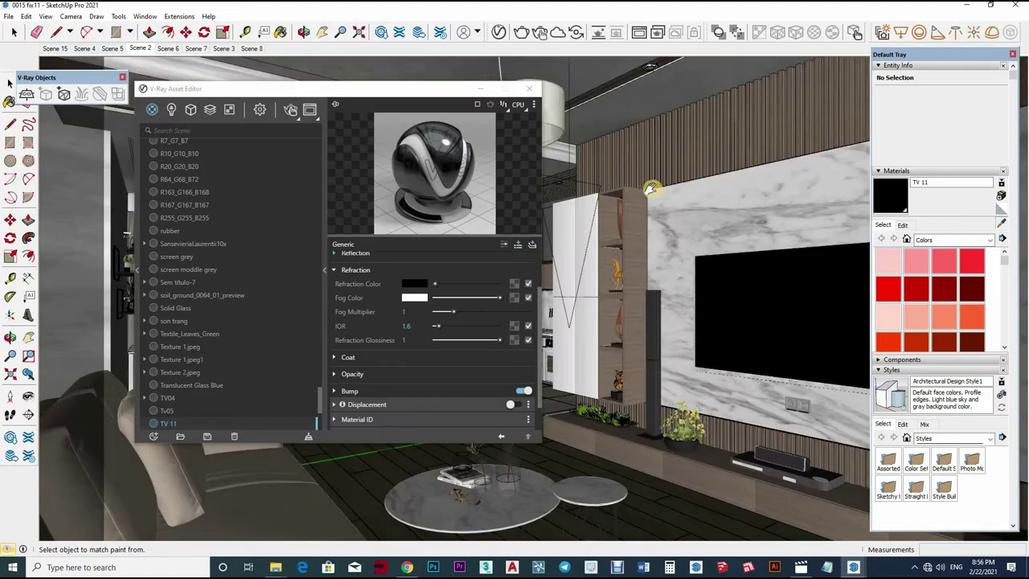
shift+middle_drag(650, 188, 576, 133)
click(545, 478)
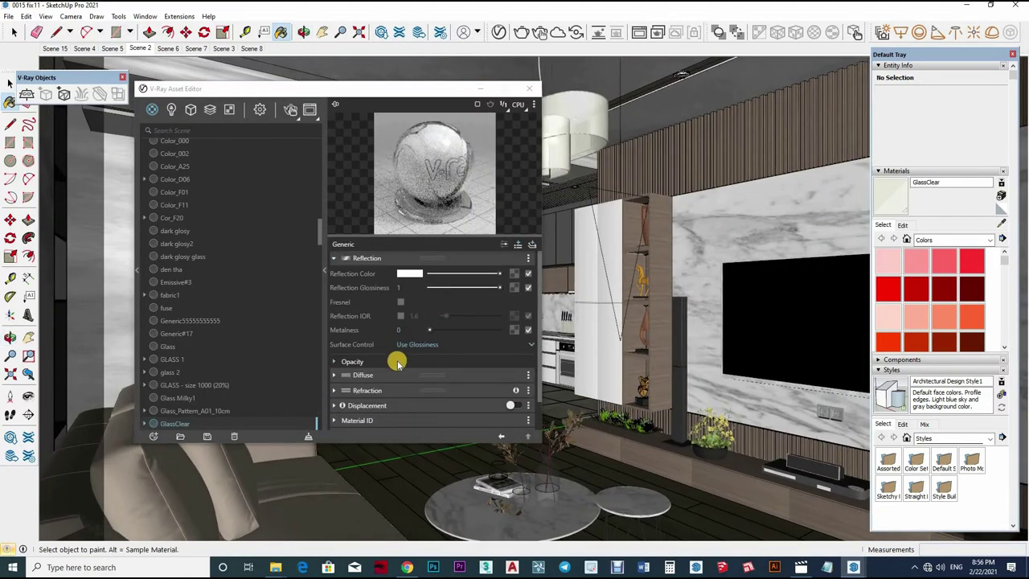
scroll(431, 321, down, 1)
scroll(489, 335, down, 1)
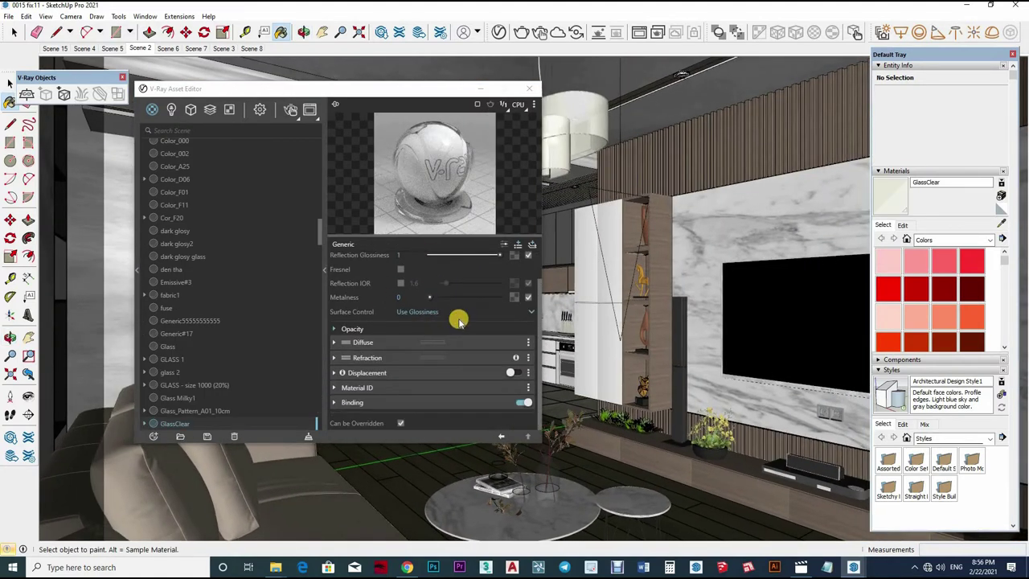
scroll(459, 321, up, 2)
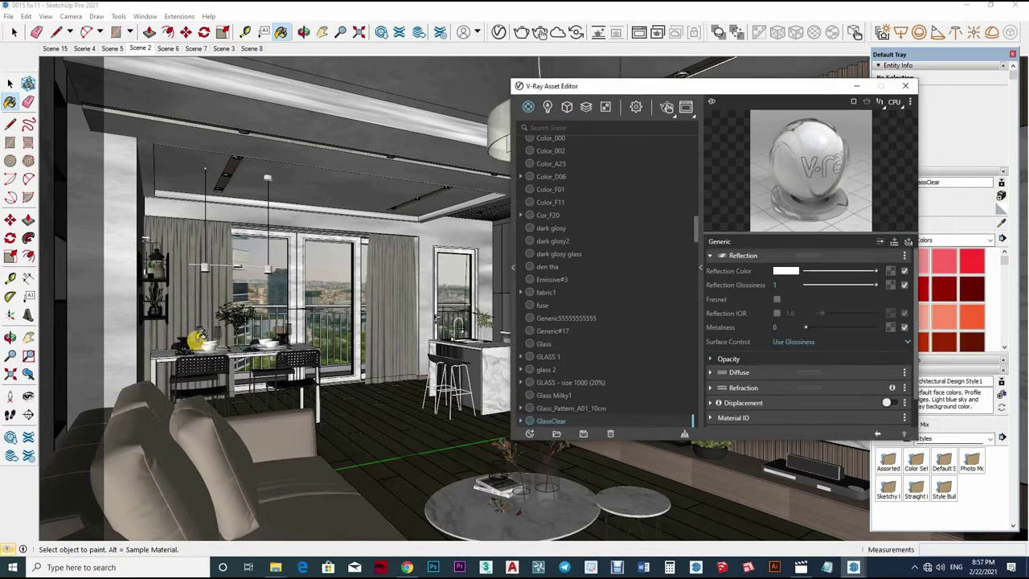
Sample the 1_Gryaz refl material and expand its Reflection and Refraction settings.
scroll(201, 342, up, 2)
scroll(128, 378, up, 2)
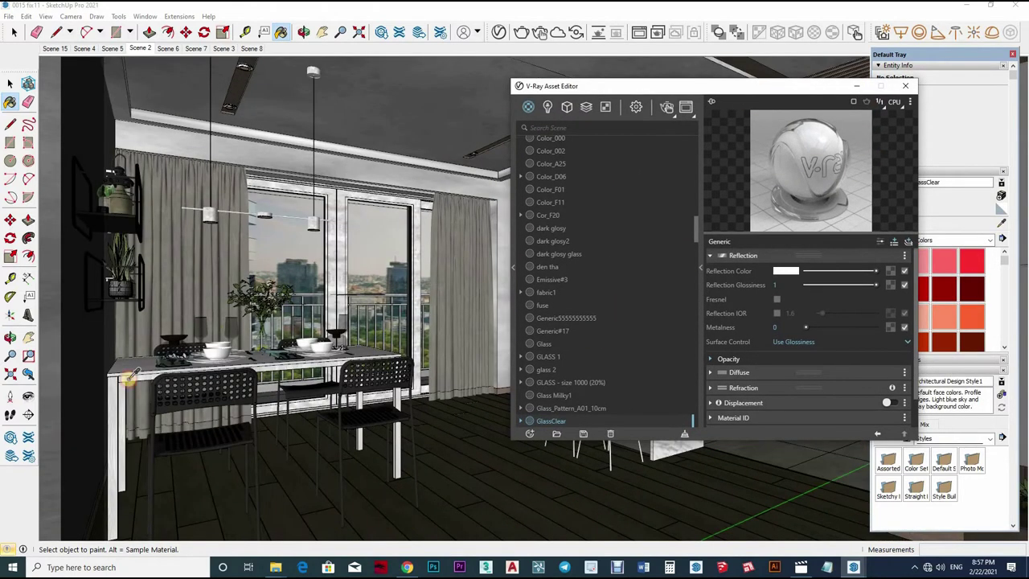
alt+click(231, 320)
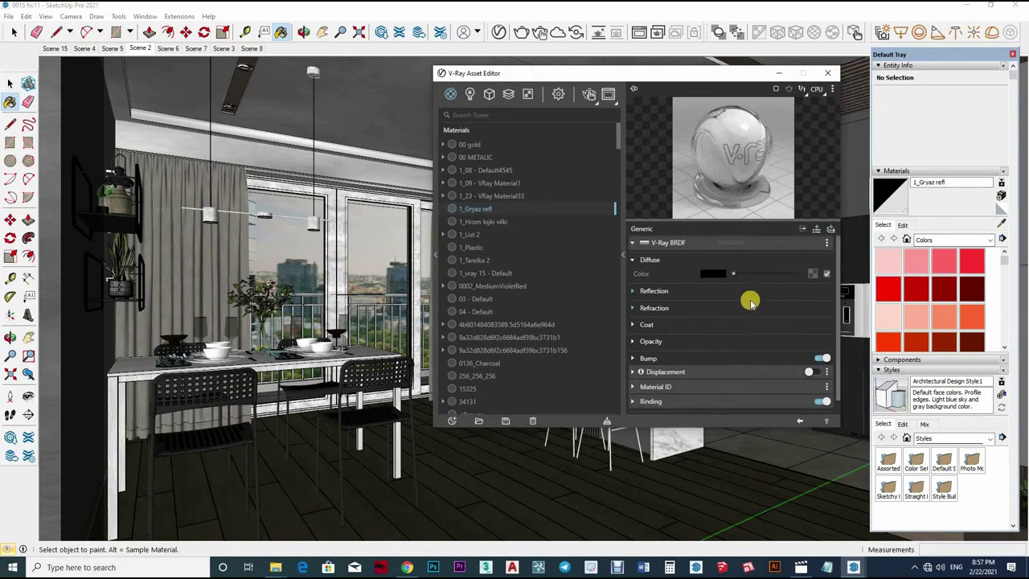
click(747, 294)
scroll(709, 294, down, 1)
scroll(726, 324, down, 1)
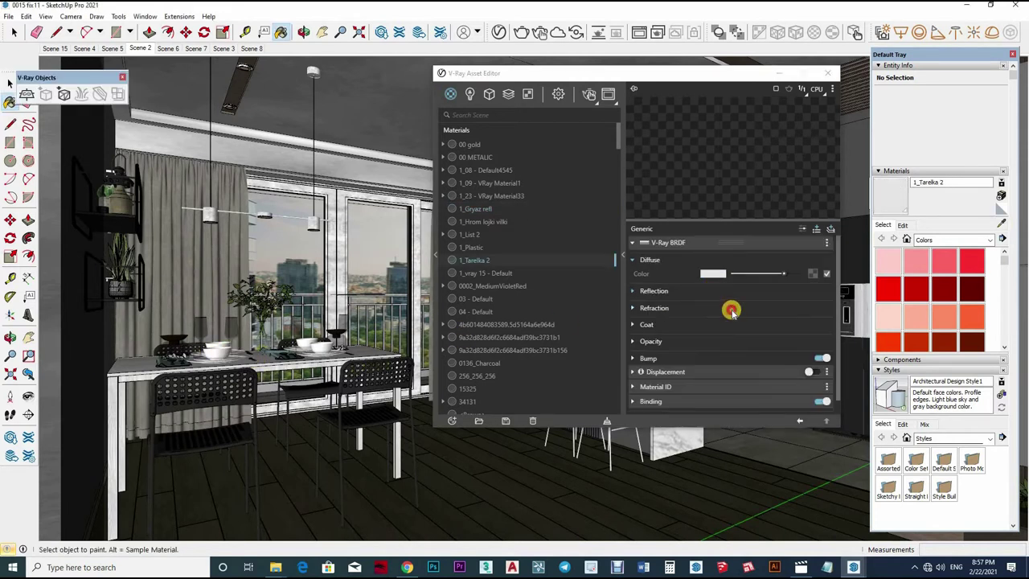
scroll(747, 317, down, 1)
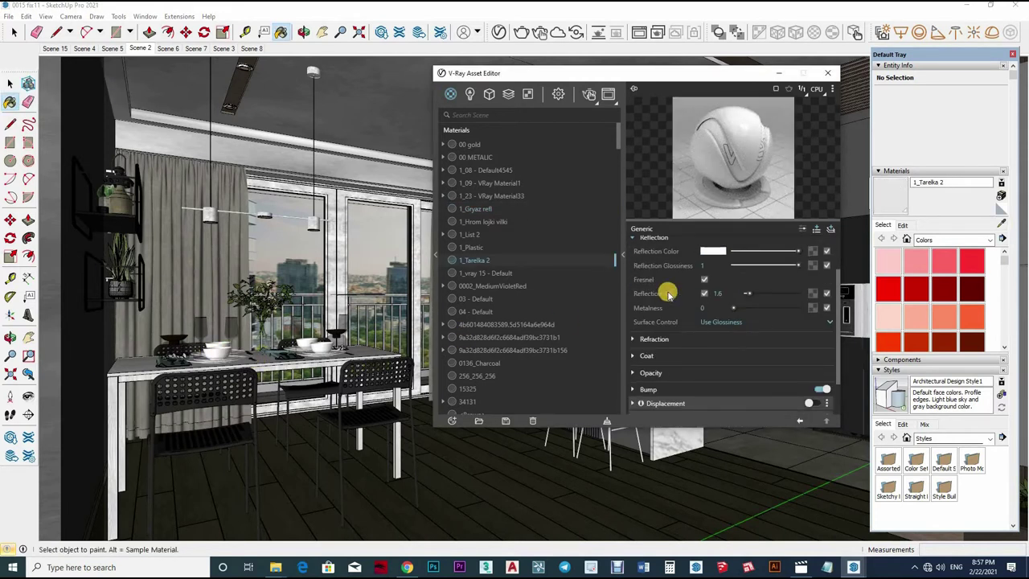
click(712, 338)
scroll(769, 317, down, 1)
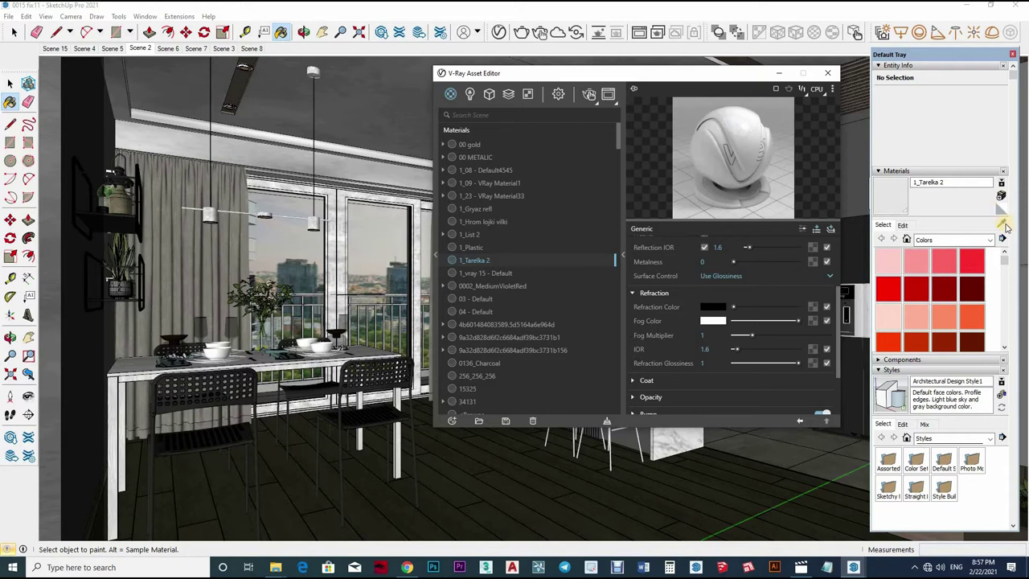
Orbit to the kitchen, sample Color M06 and set its Reflection Glossiness to 0.85.
mouse_move(212, 355)
middle_down()
mouse_move(313, 325)
mouse_move(290, 317)
mouse_move(562, 313)
middle_up()
alt+click(839, 304)
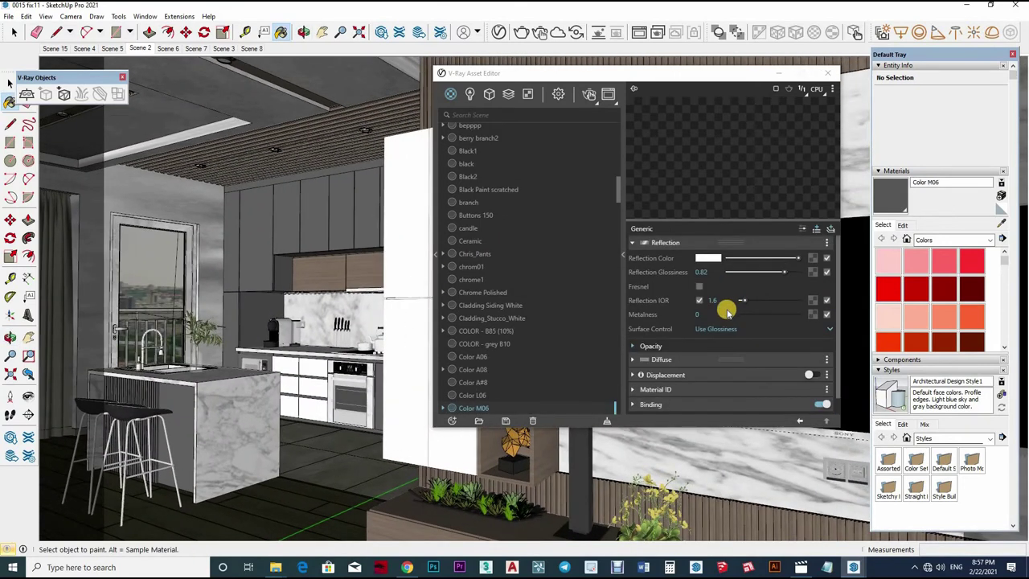
click(714, 271)
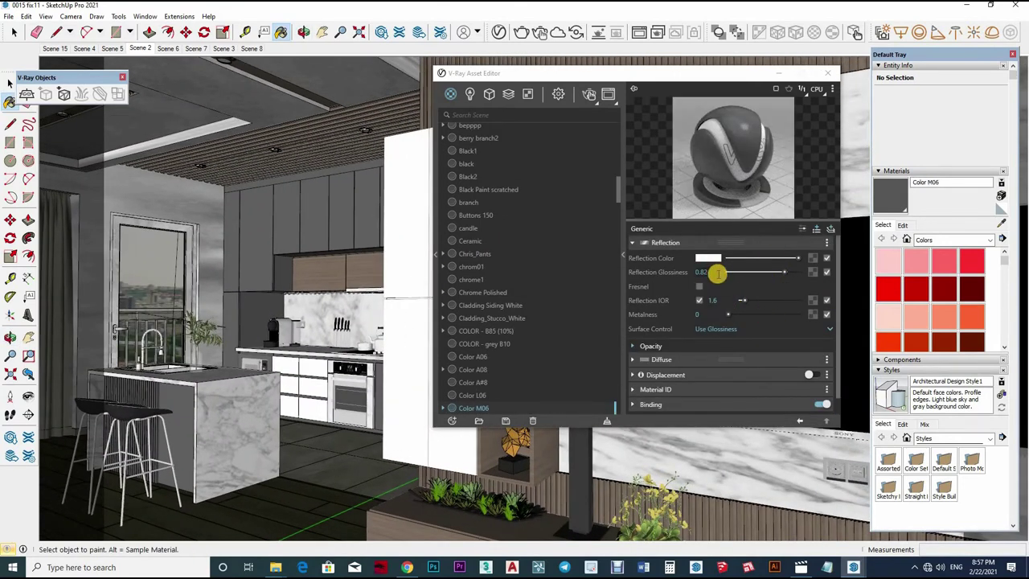
text(0.85)
key(Return)
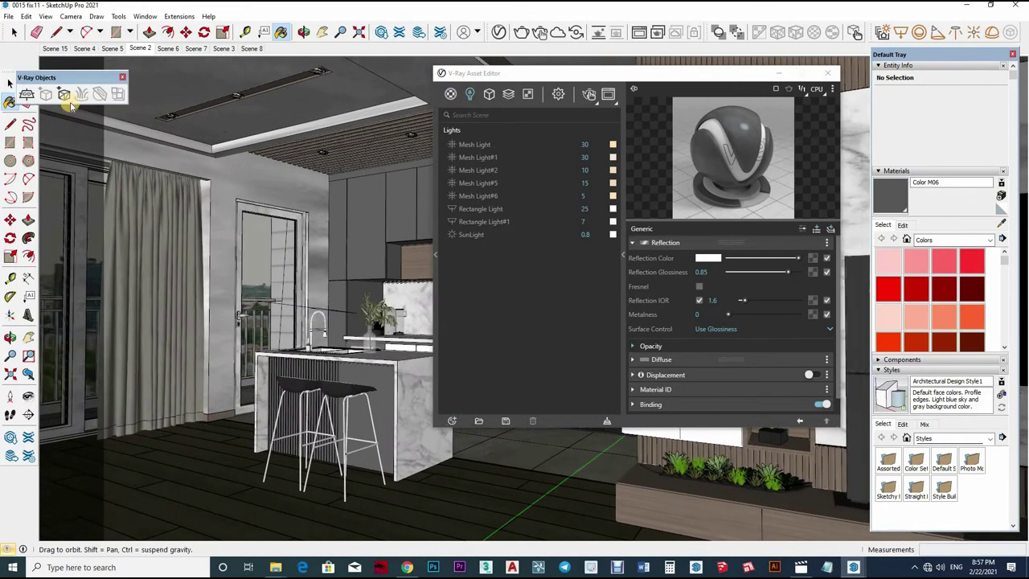
Orbit up to the ceiling light and select its inner Mesh Light#1 component.
middle_drag(71, 104, 241, 81)
key(space)
scroll(241, 104, up, 2)
scroll(241, 108, up, 3)
scroll(239, 113, up, 3)
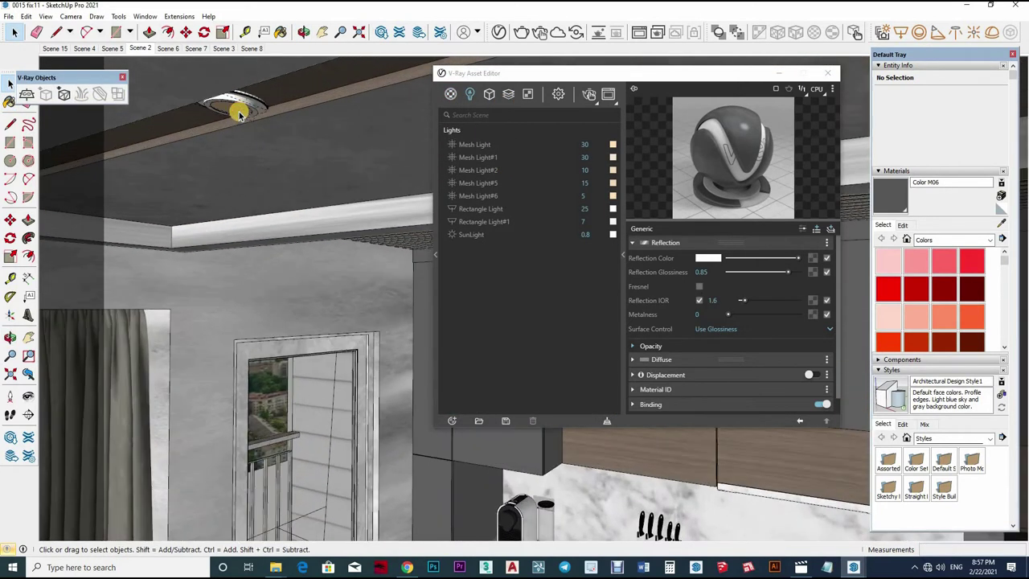
click(239, 115)
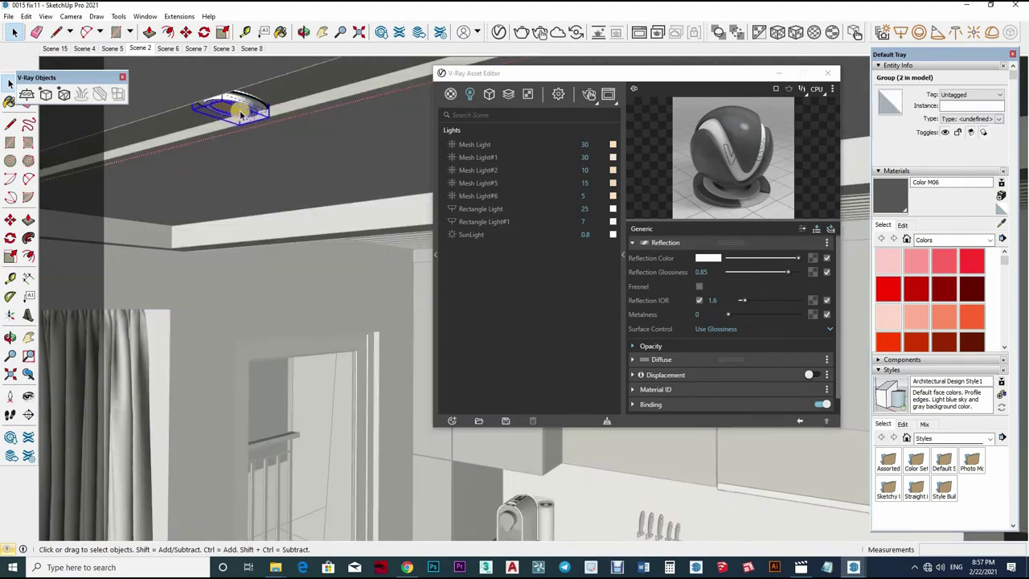
scroll(252, 99, up, 2)
middle_drag(251, 99, 271, 100)
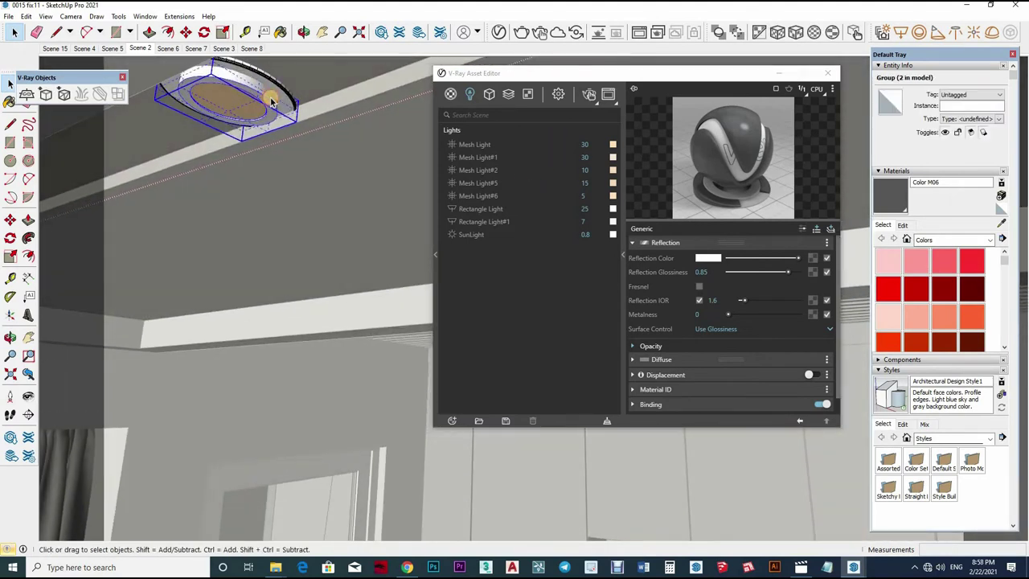
click(239, 115)
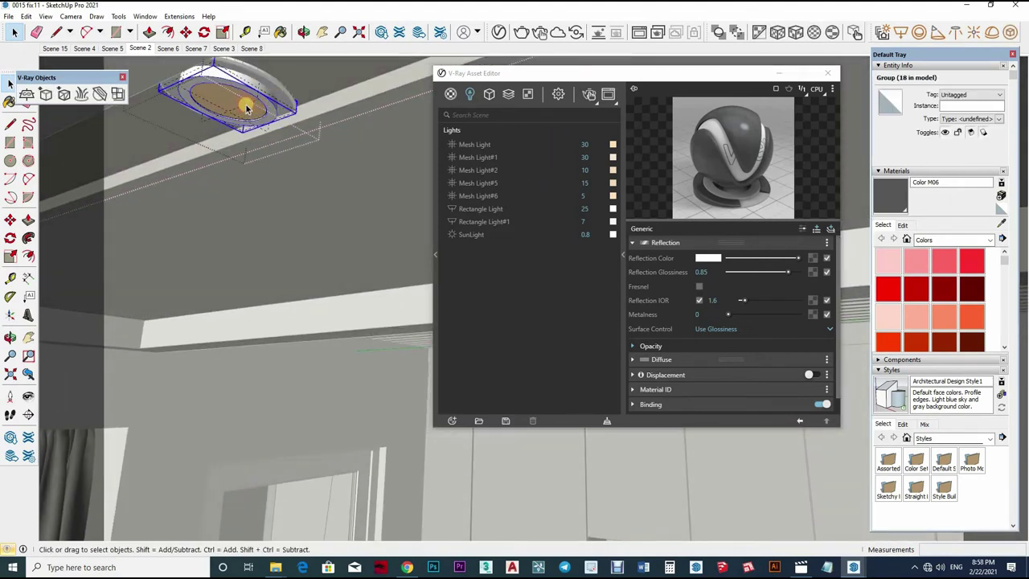
double_click(246, 109)
click(247, 107)
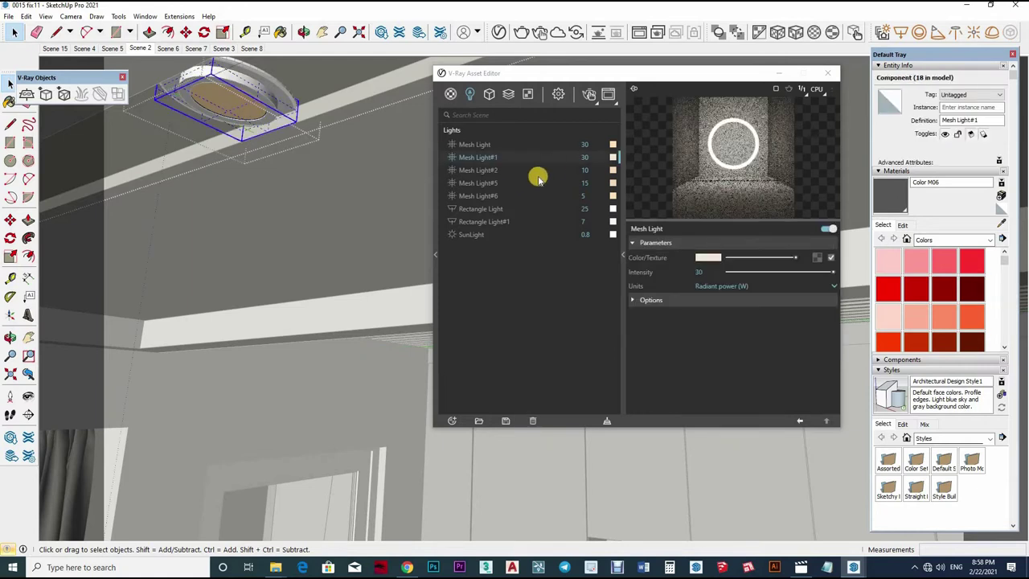
Set Mesh Light#1 intensity to 25 and Rectangle Light intensity to 30.
click(568, 156)
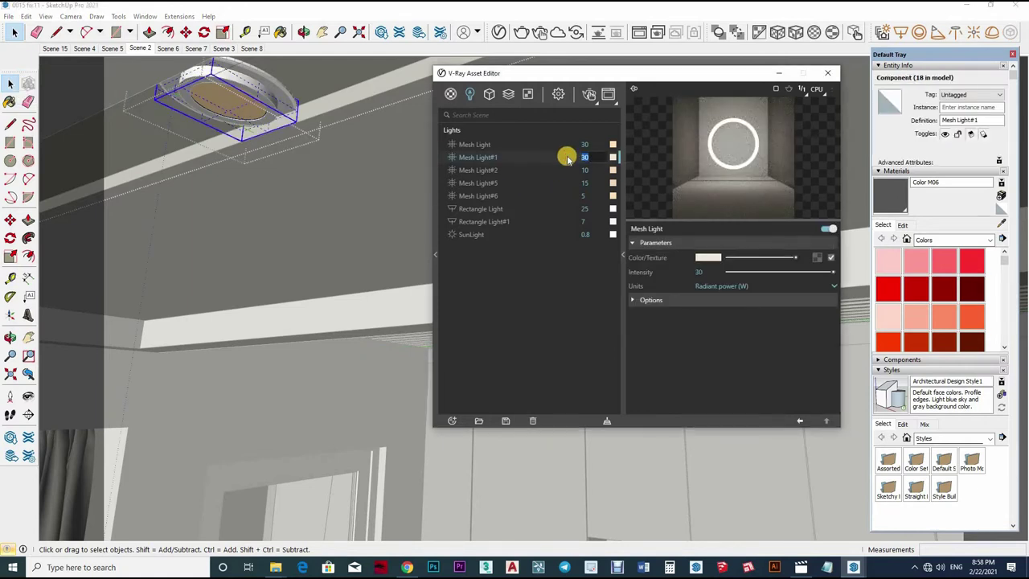
text(25)
key(Return)
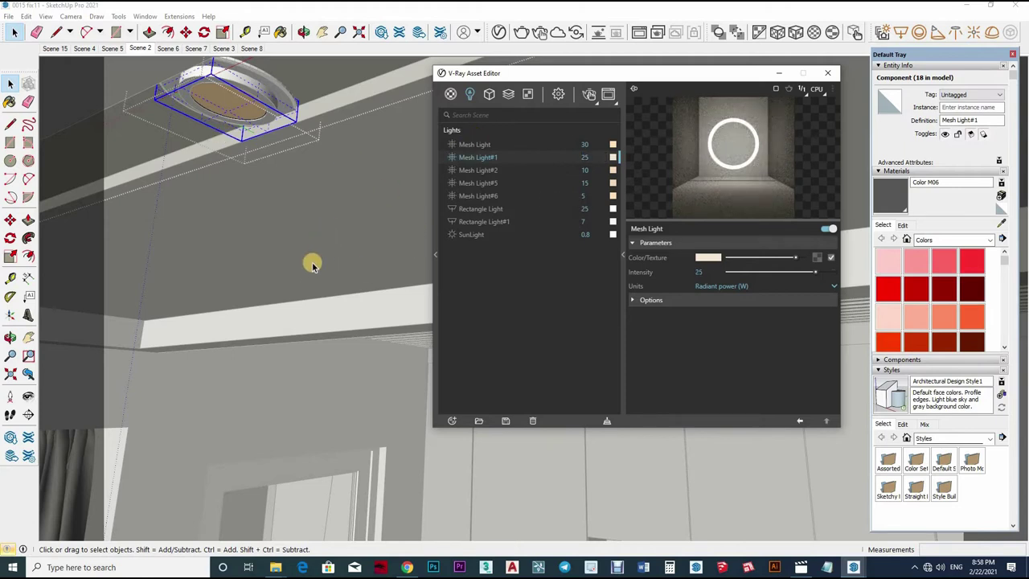
mouse_move(313, 265)
middle_down()
mouse_move(314, 328)
mouse_move(298, 131)
mouse_move(282, 292)
mouse_move(266, 195)
mouse_move(236, 227)
mouse_move(396, 356)
mouse_move(356, 321)
mouse_move(535, 246)
middle_up()
click(563, 209)
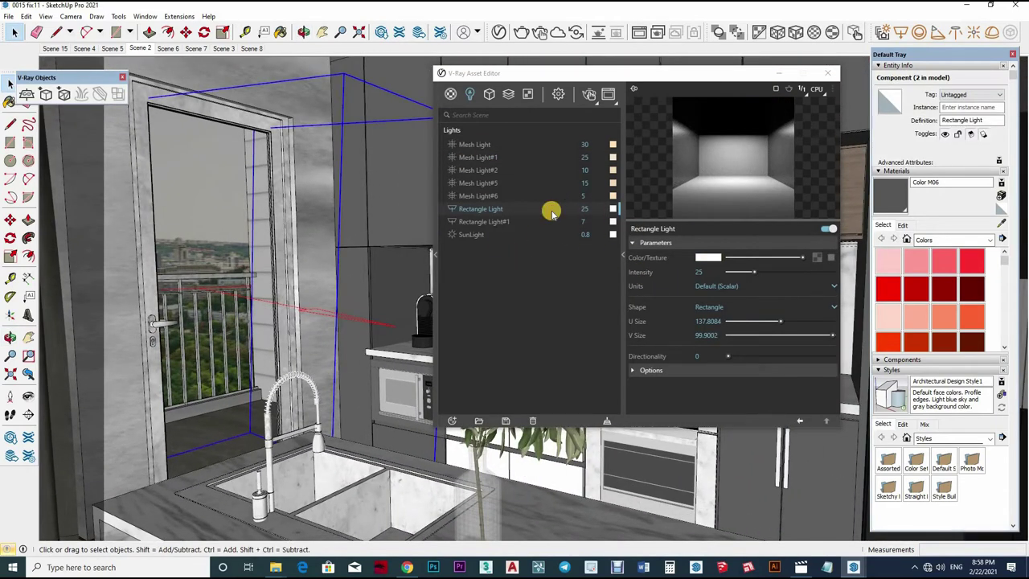
text(30)
key(Return)
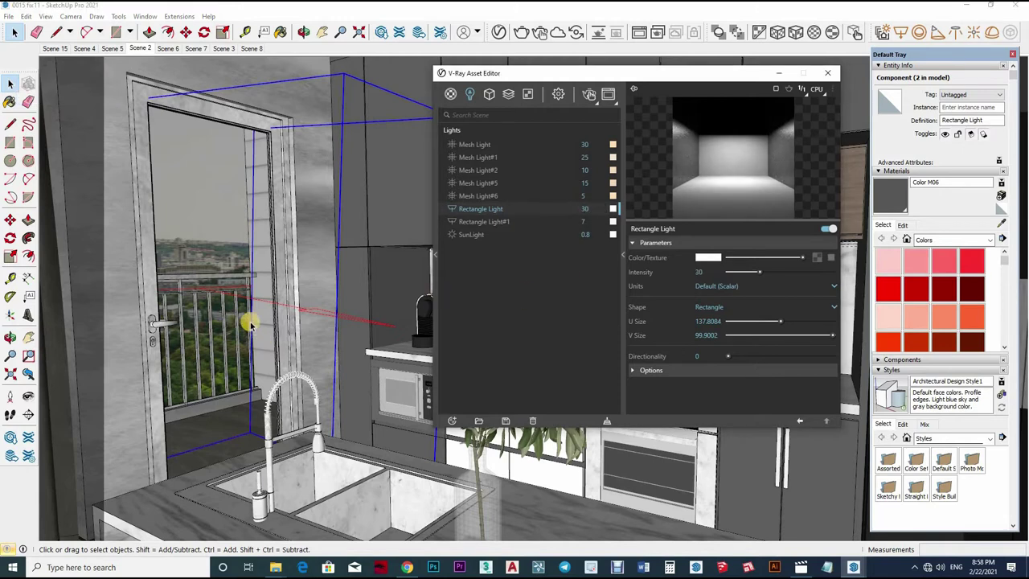
Orbit toward the TV wall and select the mesh light inside the TV group.
mouse_move(289, 294)
middle_down()
mouse_move(214, 356)
mouse_move(225, 321)
mouse_move(271, 298)
mouse_move(239, 260)
mouse_move(167, 234)
middle_up()
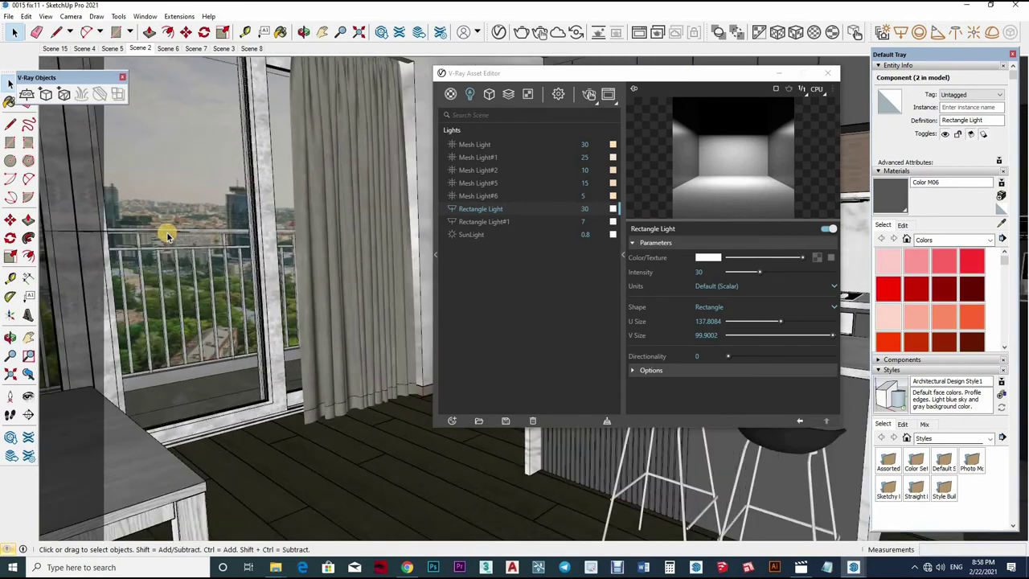
scroll(283, 309, down, 3)
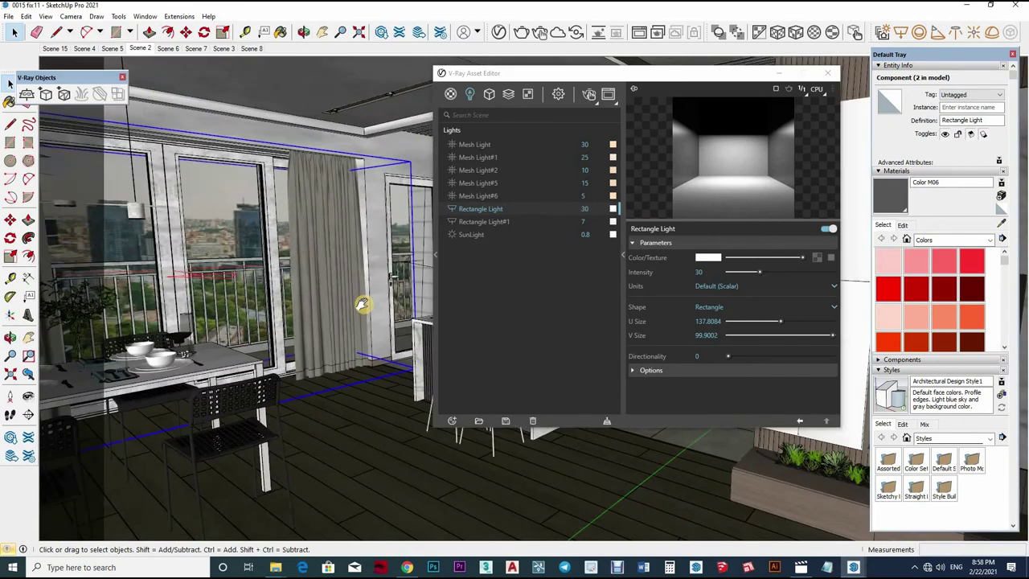
mouse_move(356, 298)
middle_down()
mouse_move(246, 218)
mouse_move(349, 241)
mouse_move(367, 215)
mouse_move(317, 320)
middle_up()
scroll(281, 233, up, 3)
click(318, 320)
click(318, 320)
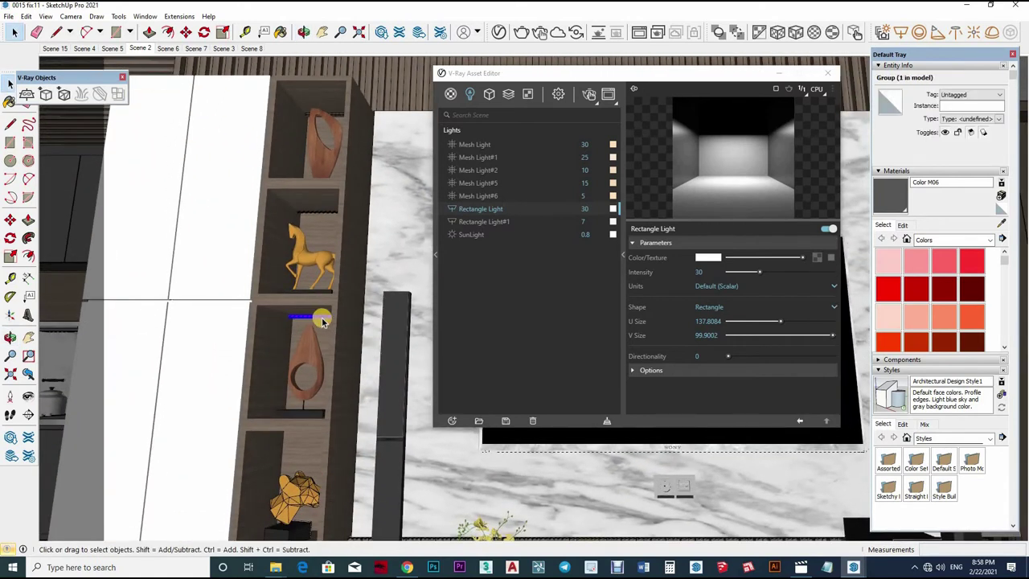
mouse_move(339, 296)
middle_down()
mouse_move(75, 234)
mouse_move(391, 416)
middle_up()
scroll(392, 415, up, 2)
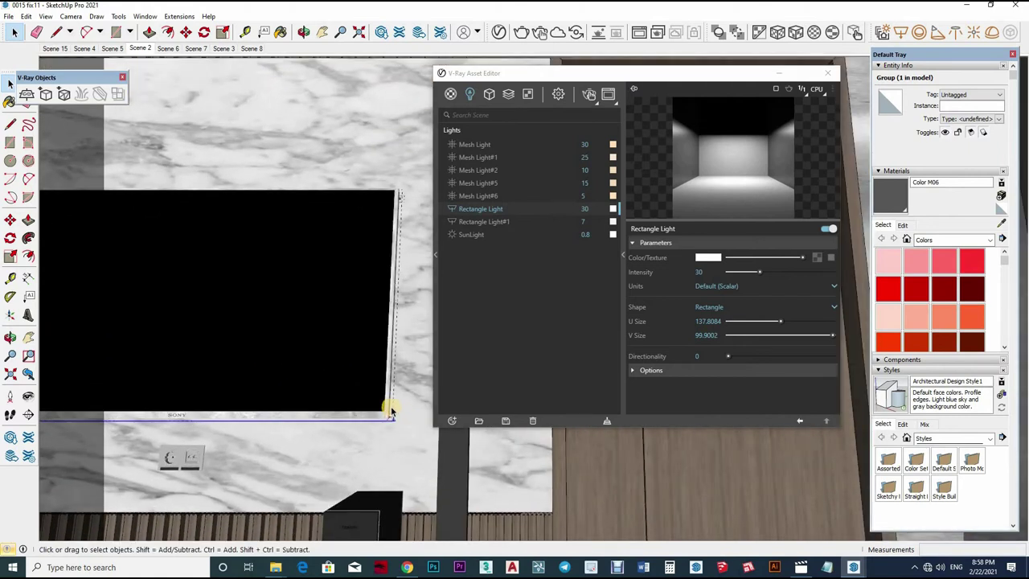
double_click(391, 409)
click(395, 398)
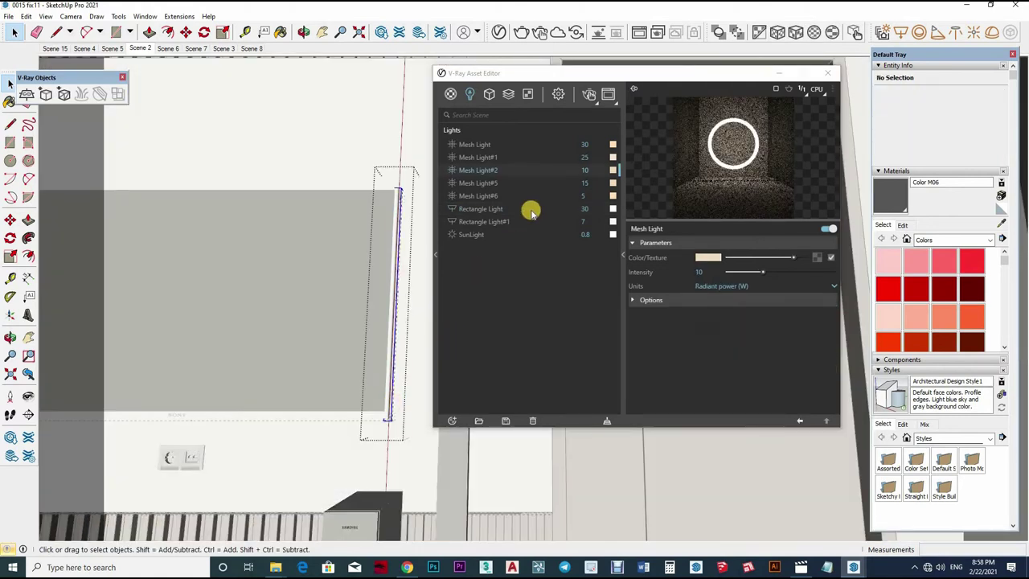
Set Mesh Light#2 intensity to 15 and leave the TV group.
click(582, 173)
text(15)
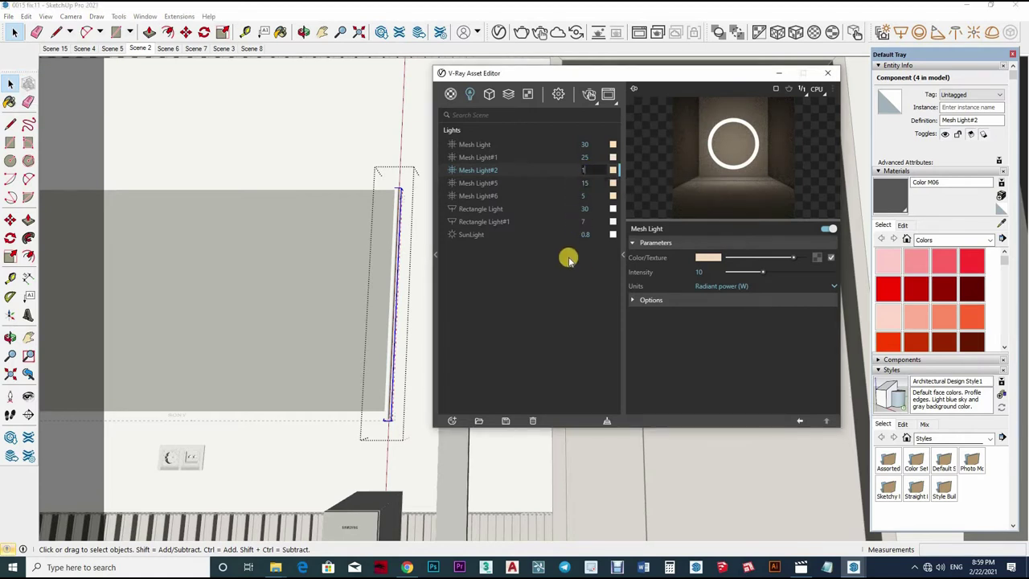
key(Return)
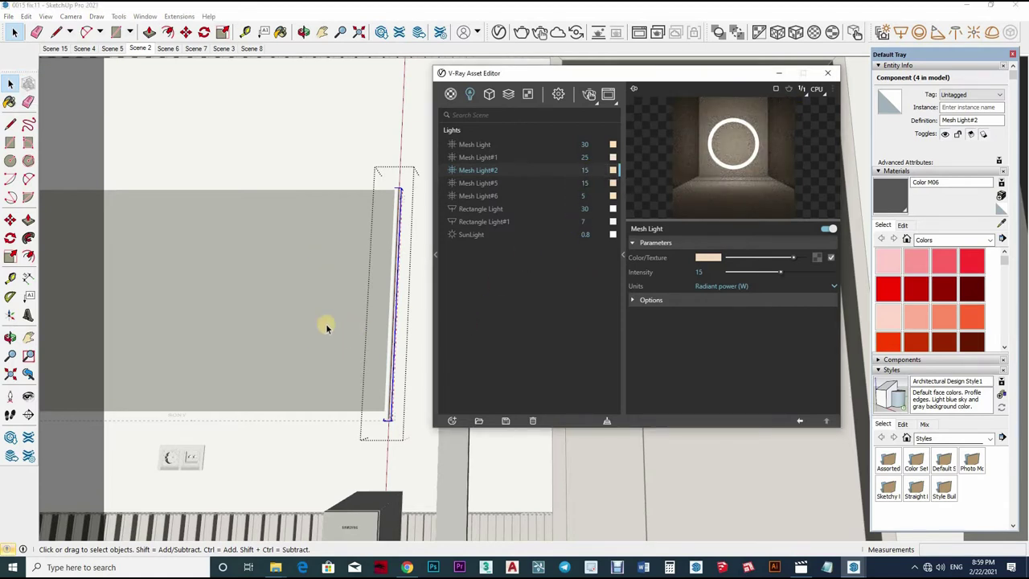
click(326, 327)
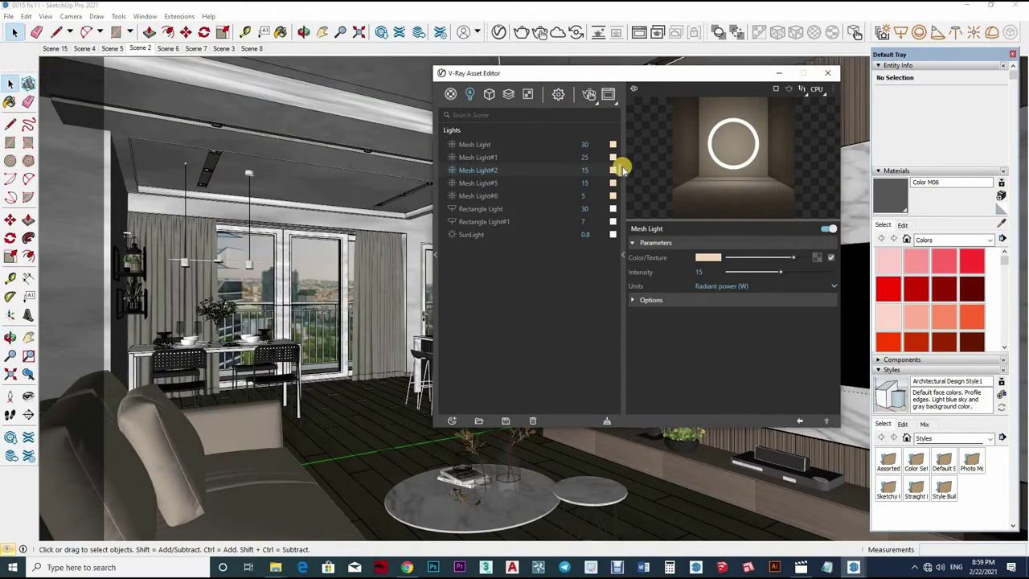
Set the render output width to 1200 for a 1200×675 16:9 image.
click(608, 147)
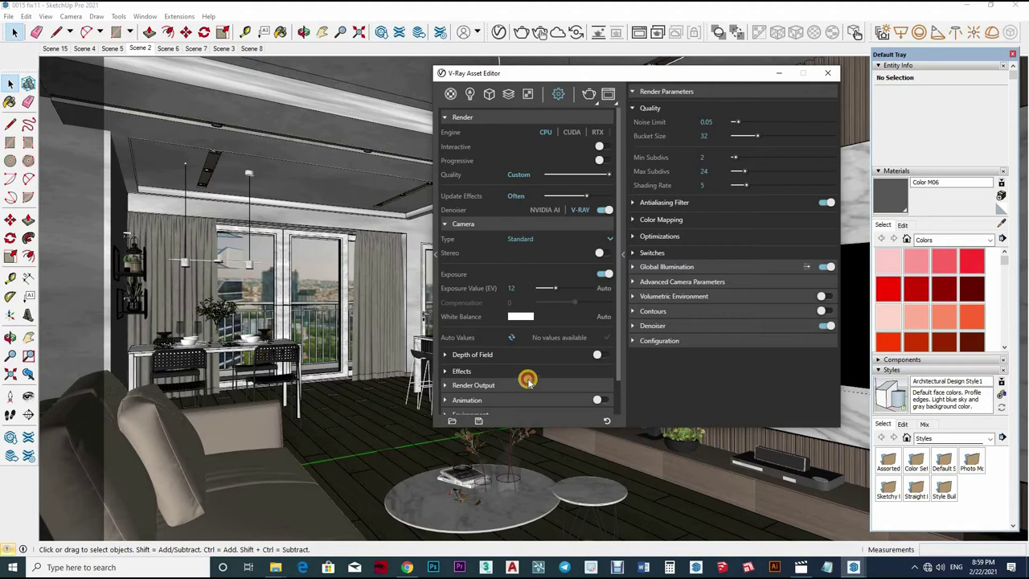
scroll(524, 315, down, 2)
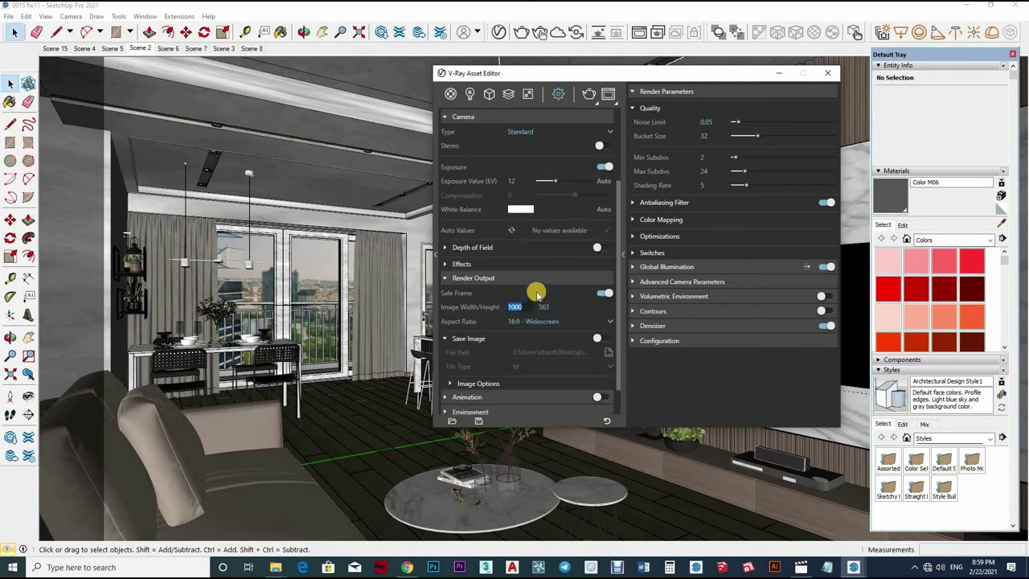
text(00)
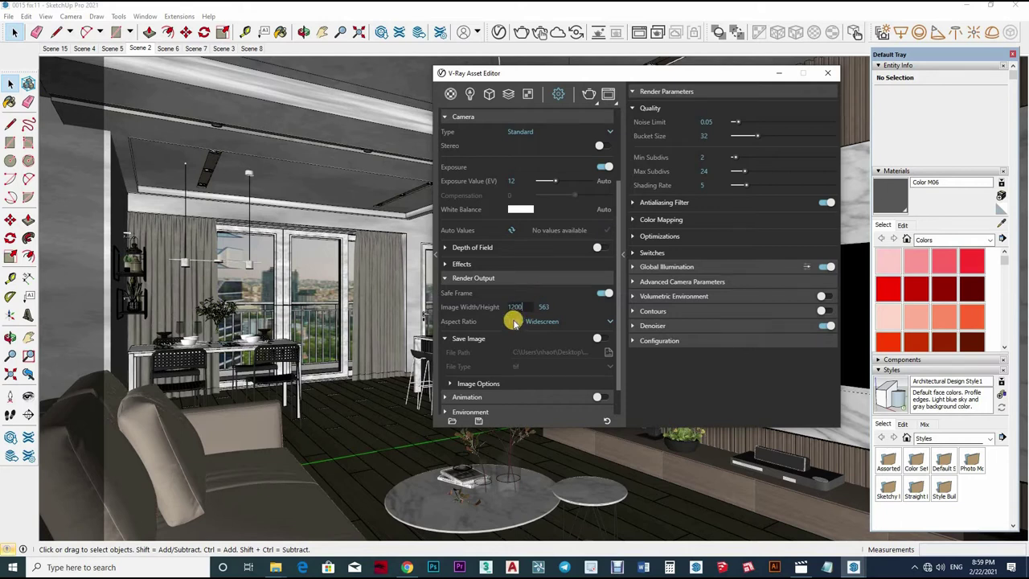
scroll(570, 289, down, 1)
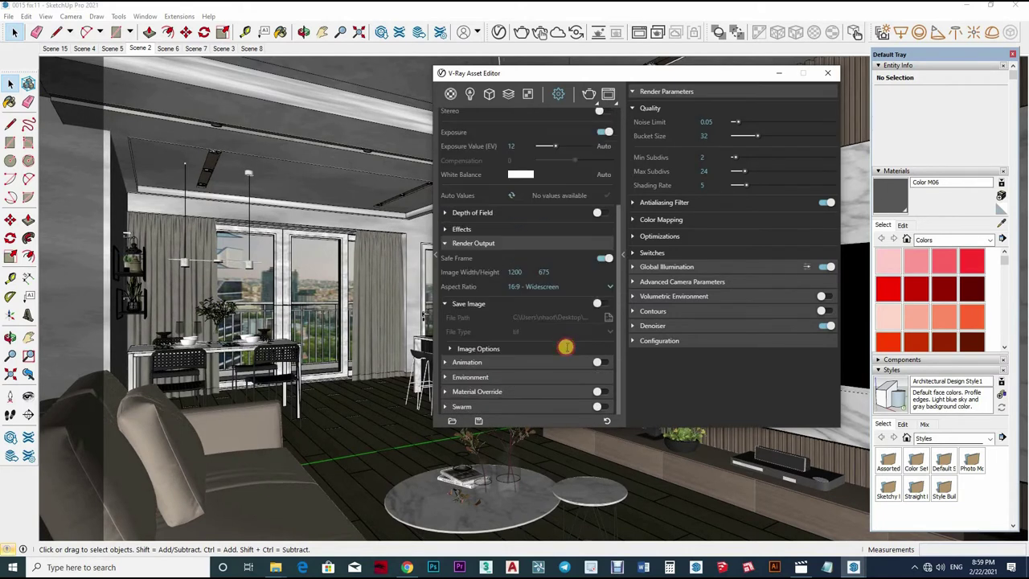
Set the Environment background intensity to 5.
click(551, 377)
scroll(551, 358, down, 2)
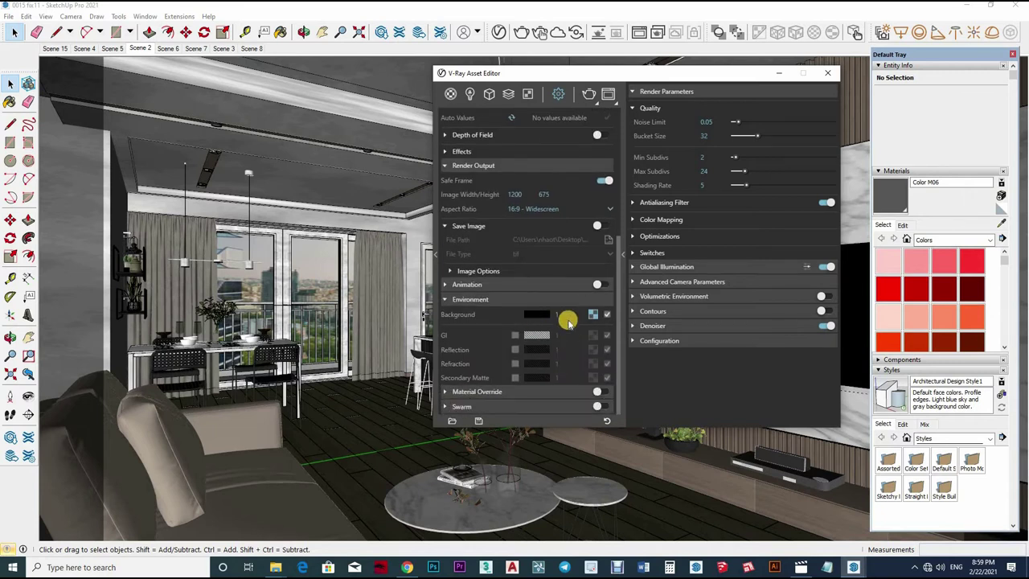
text(5)
key(Return)
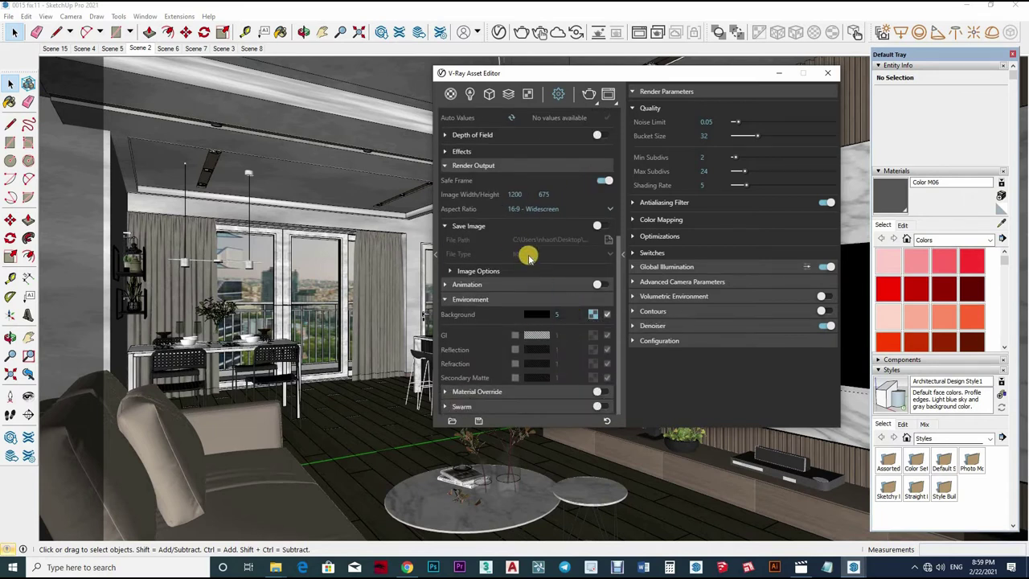
scroll(573, 233, up, 6)
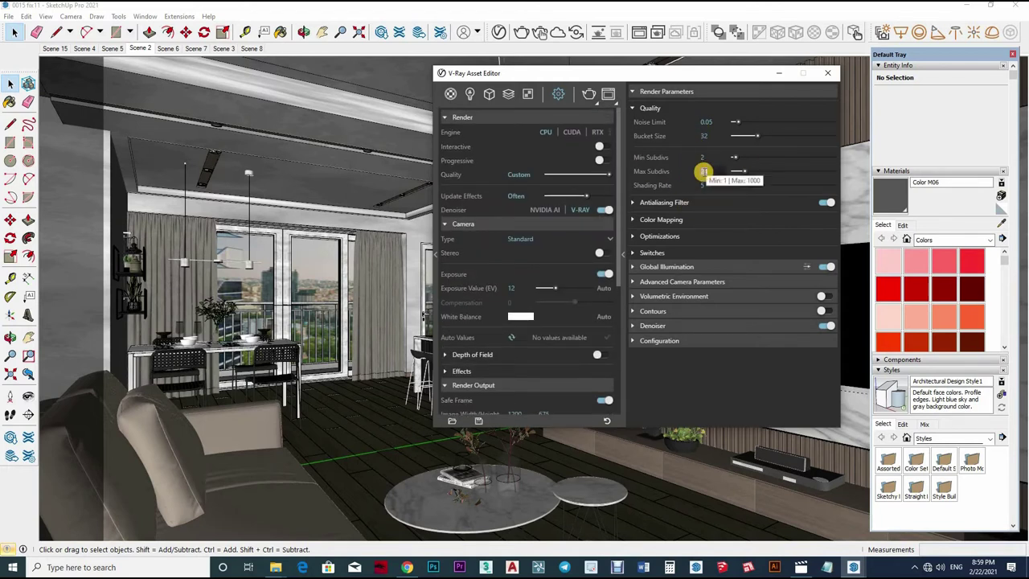
Set Max Subdivs 32, Bucket Size 72 and the antialiasing filter to Triangle.
text(32)
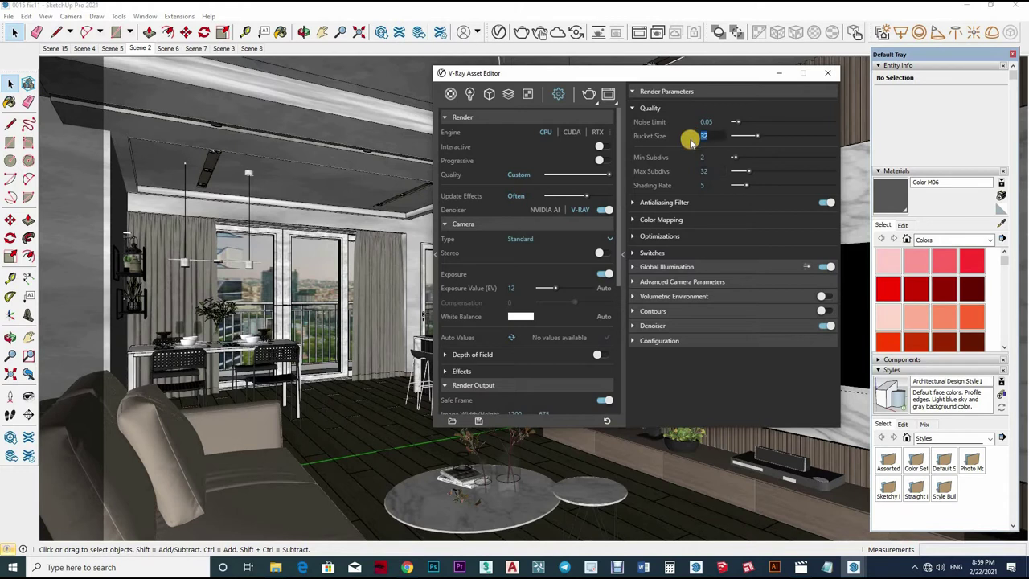
text(72)
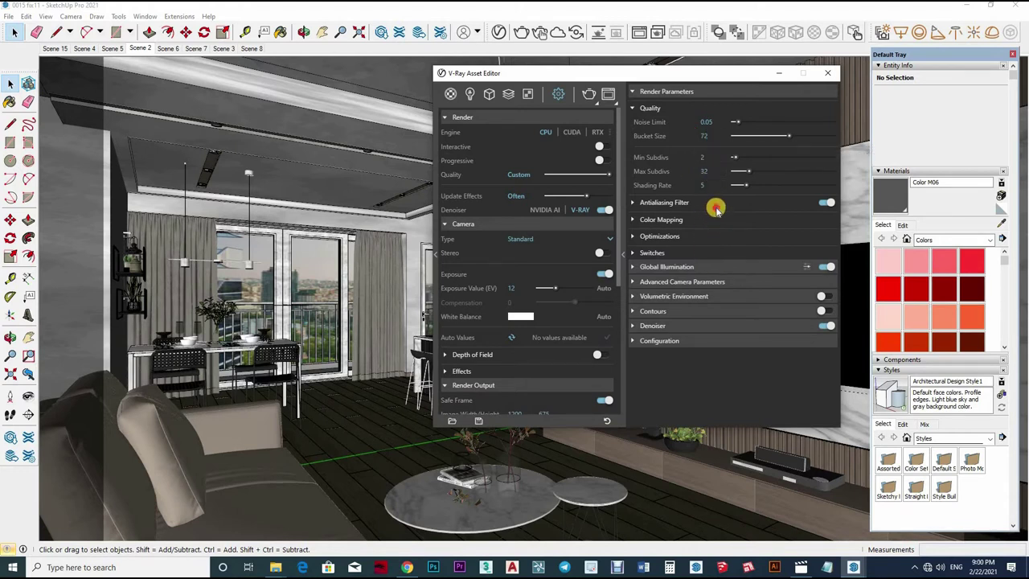
click(741, 205)
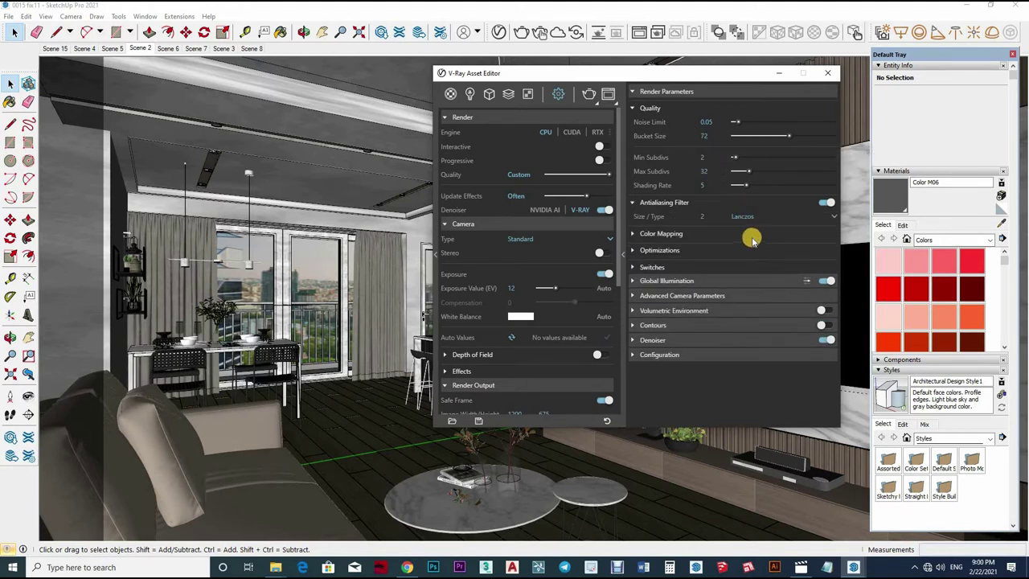
click(742, 216)
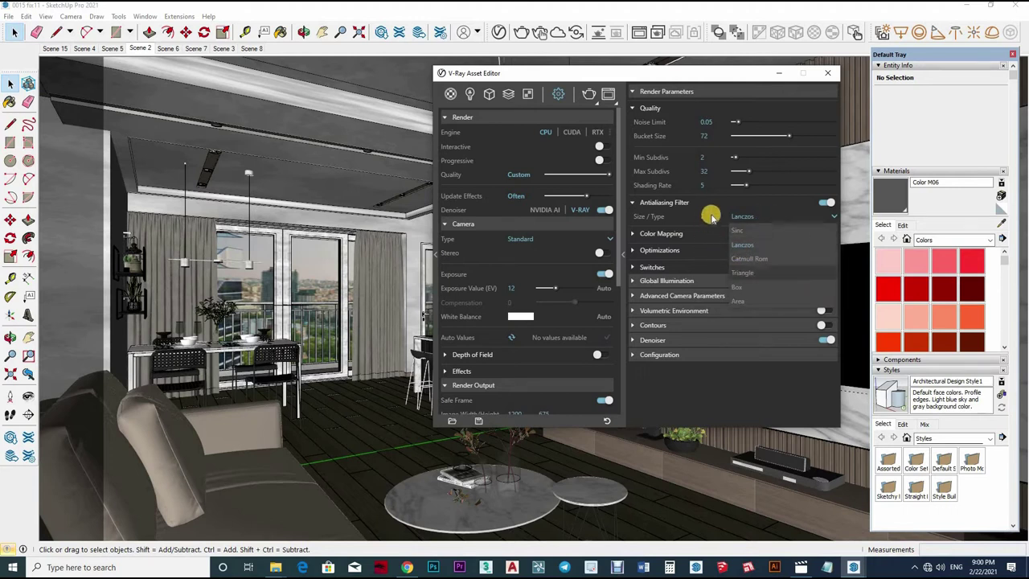
key(Down)
key(Down)
key(Return)
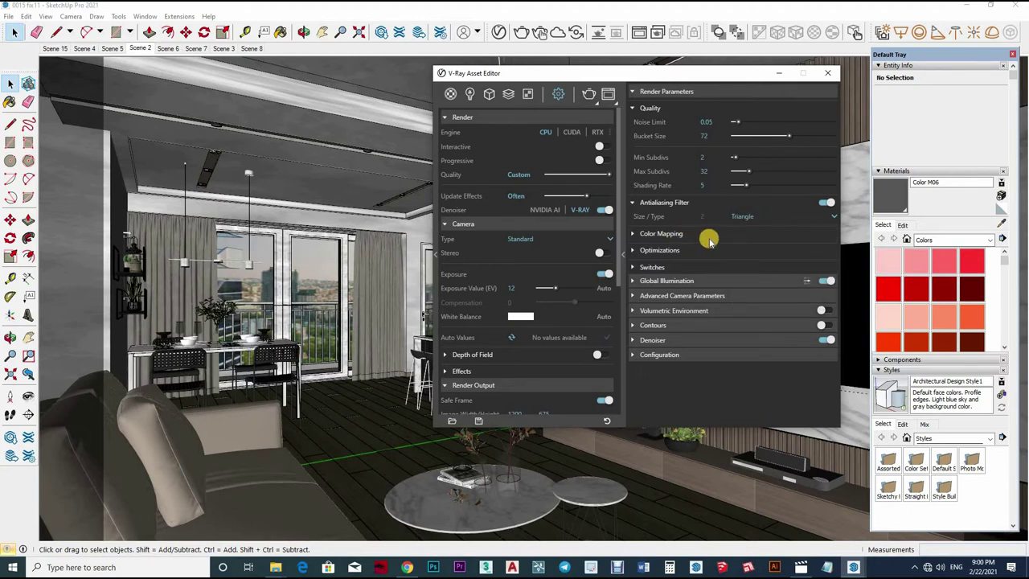
Check Color Mapping and Optimizations, then reselect Triangle as the antialiasing filter.
click(709, 238)
click(660, 233)
click(723, 250)
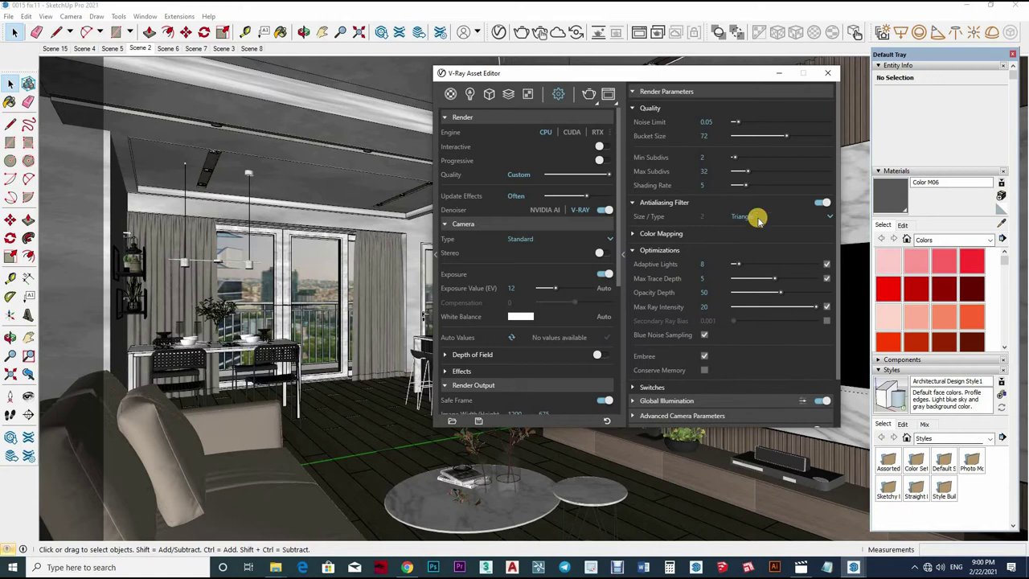
click(746, 247)
click(740, 216)
click(731, 231)
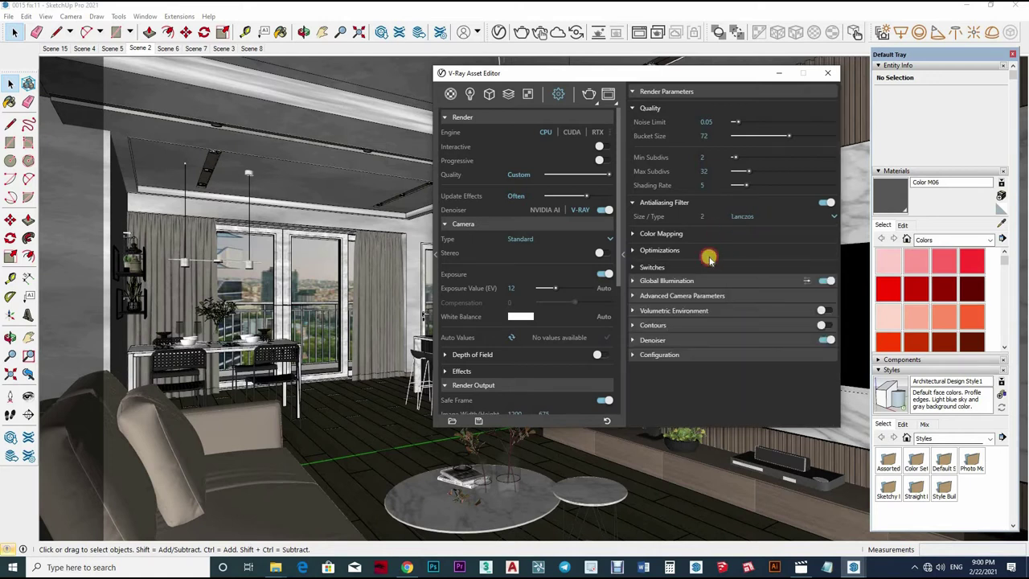
click(709, 256)
click(723, 247)
click(728, 241)
click(748, 273)
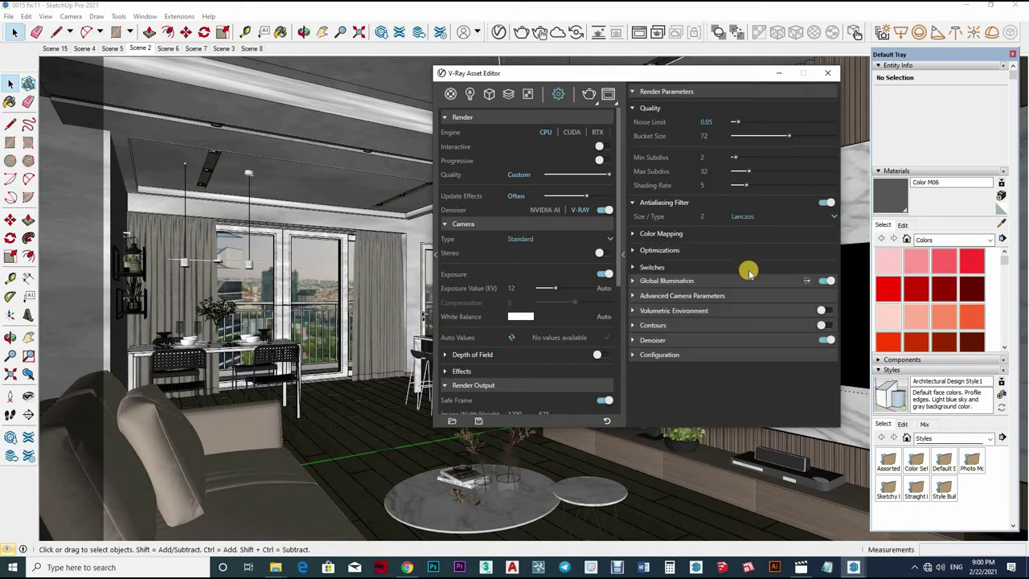
click(727, 216)
click(707, 215)
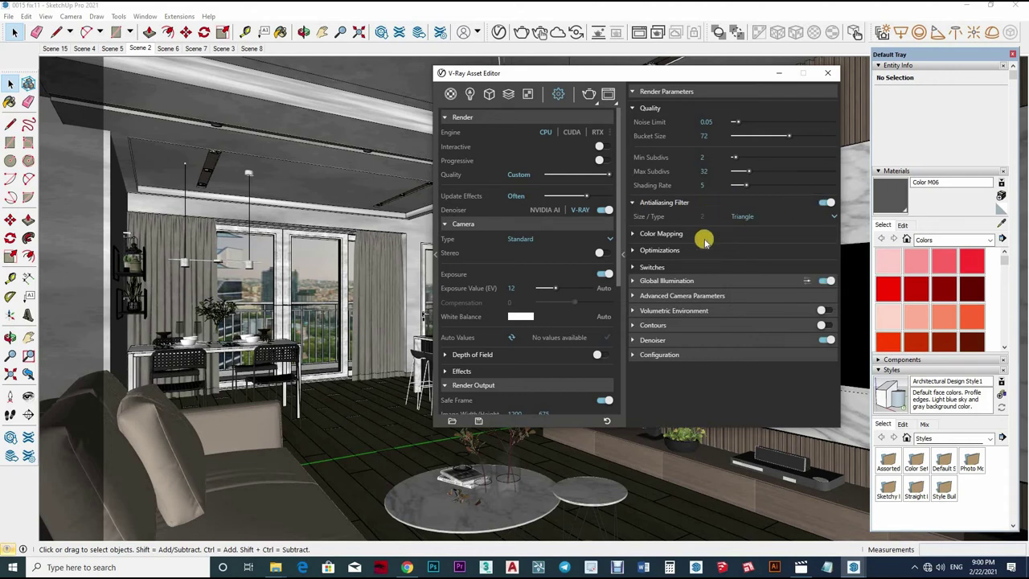
Use Irradiance map for primary GI rays and set light cache subdivs to 1200.
click(737, 296)
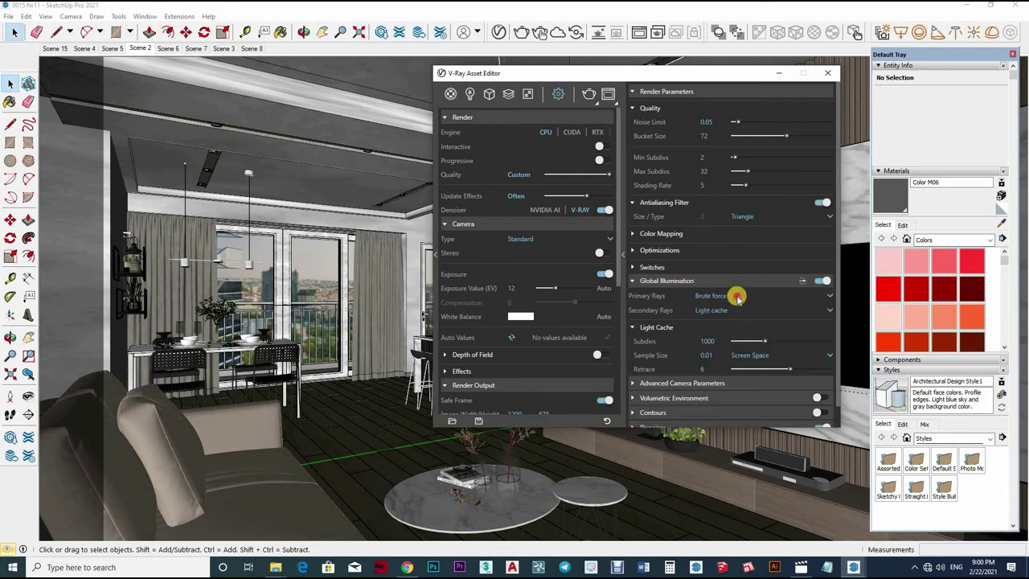
click(736, 297)
click(734, 309)
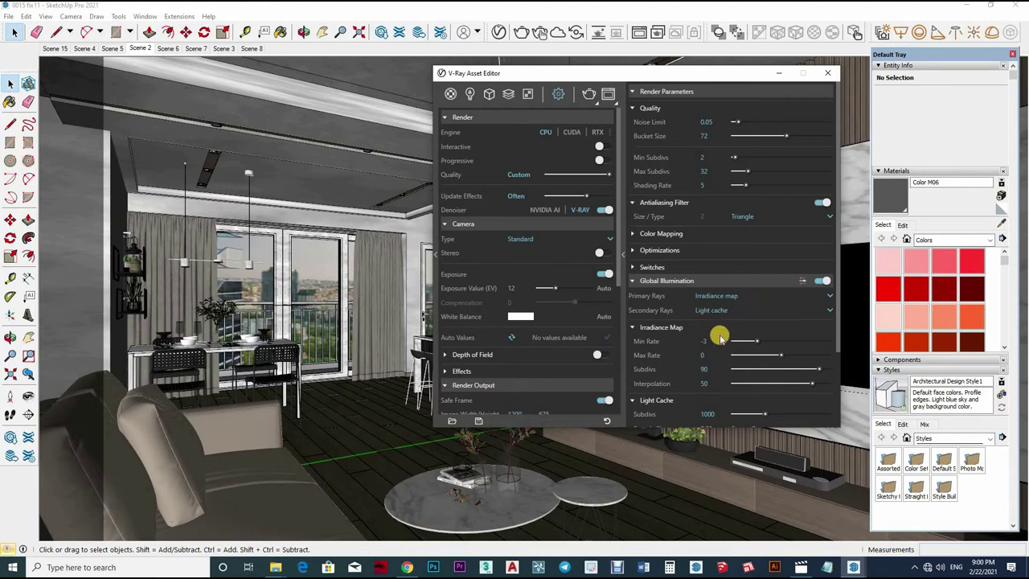
scroll(717, 365, down, 3)
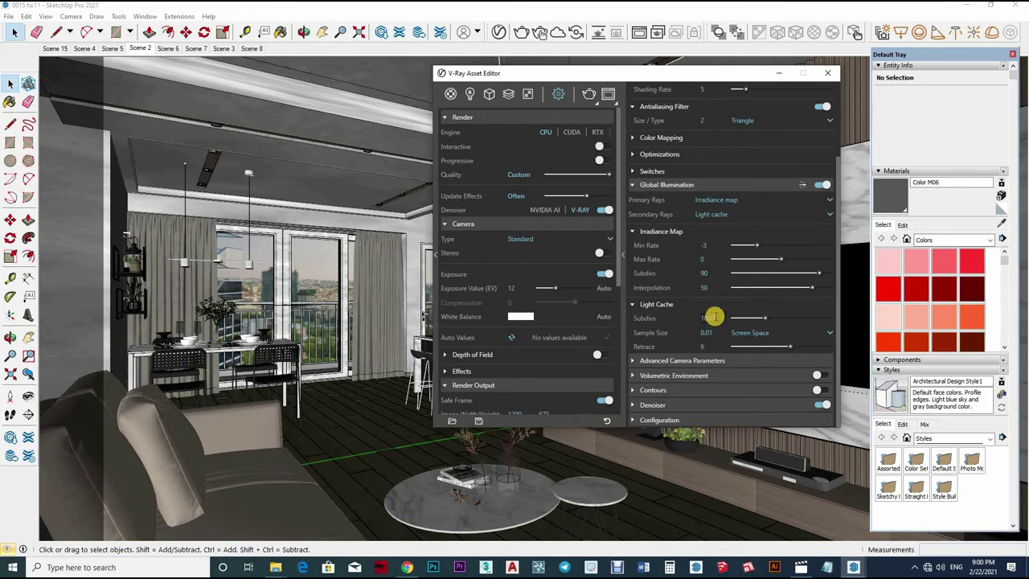
text(1200)
key(Return)
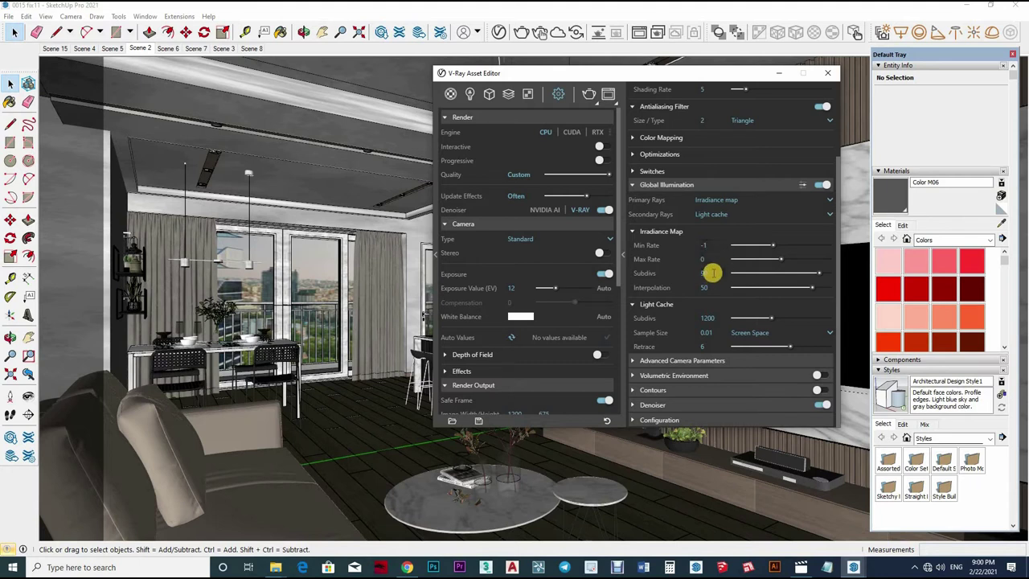
mouse_move(705, 273)
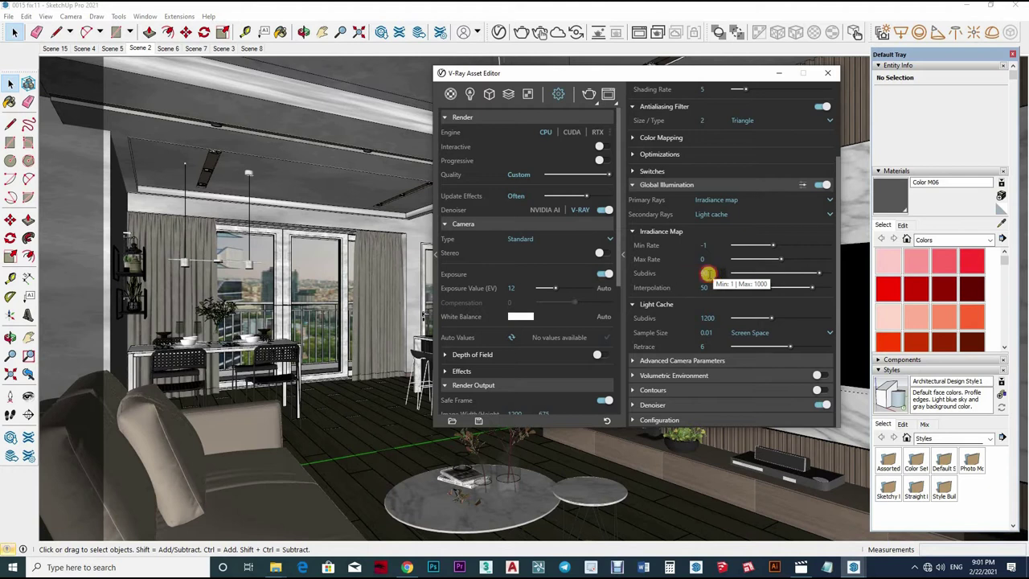
Set Irradiance Map subdivs to 80 and close the render settings.
click(707, 273)
text(80)
key(Return)
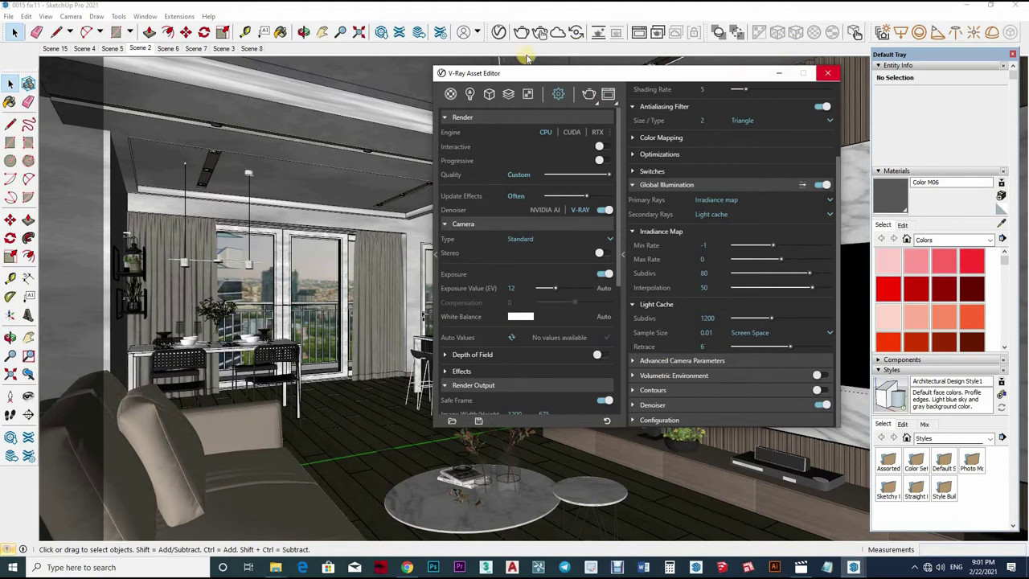
click(827, 73)
Start the V-Ray render and zoom the Frame Buffer in and out to inspect the grainy progress.
click(522, 32)
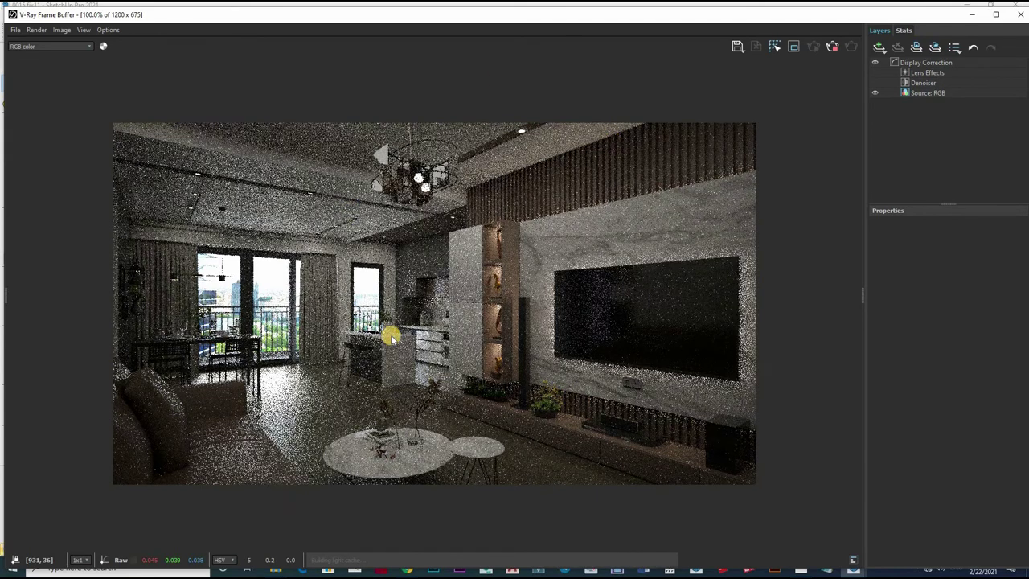
scroll(487, 305, up, 1)
scroll(498, 329, down, 1)
scroll(570, 310, up, 1)
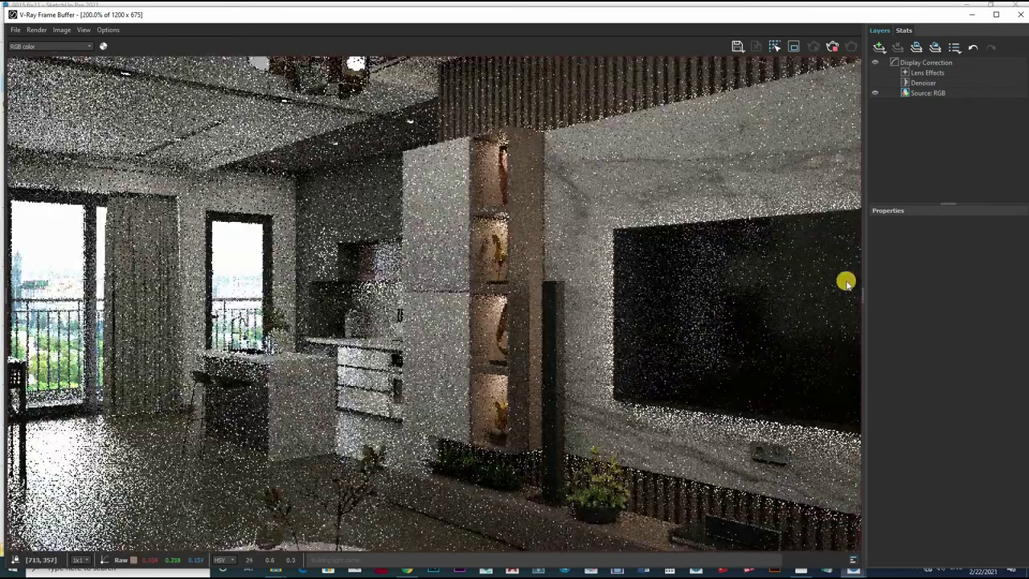
scroll(845, 285, down, 1)
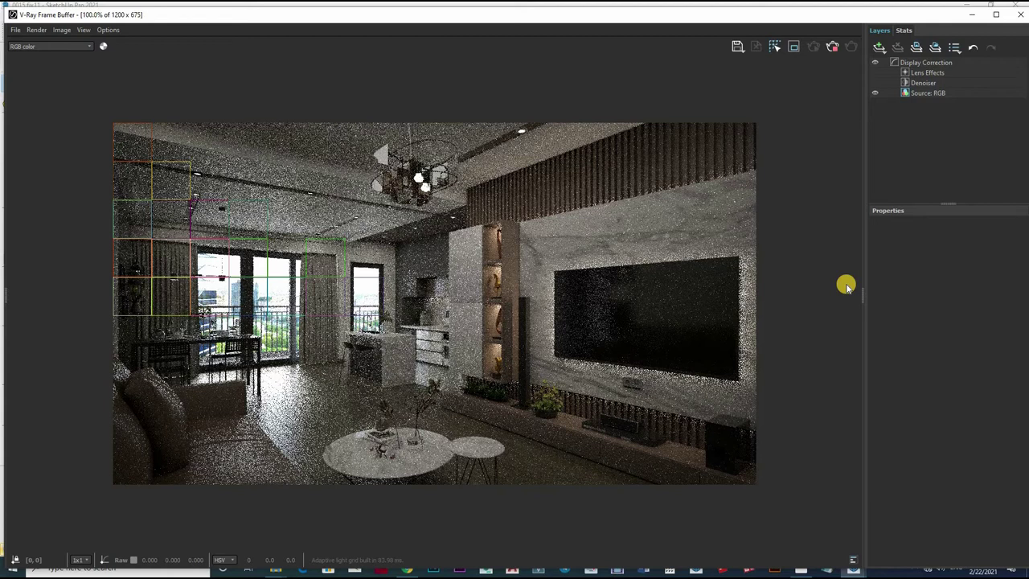
scroll(499, 321, up, 1)
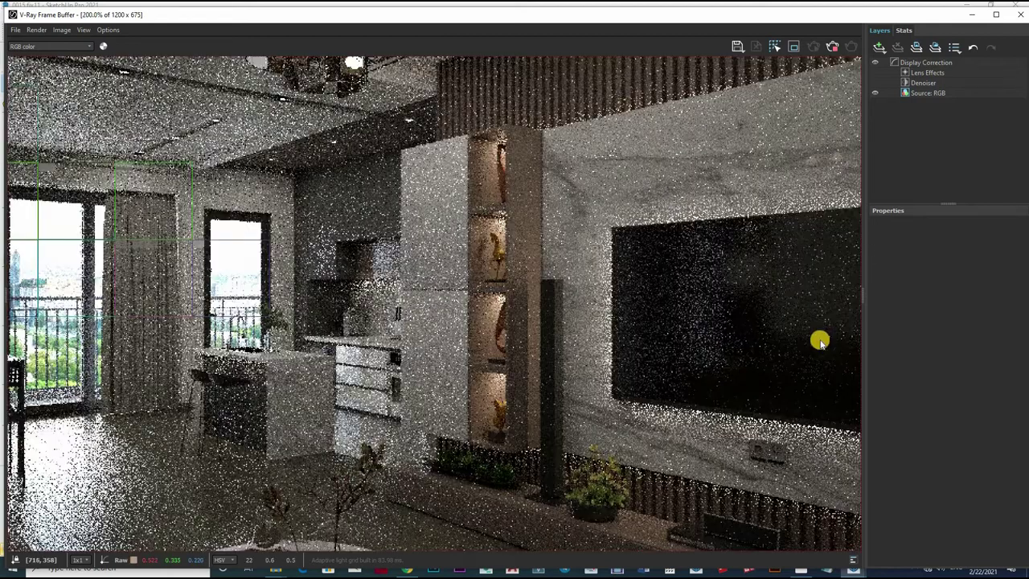
scroll(819, 341, down, 1)
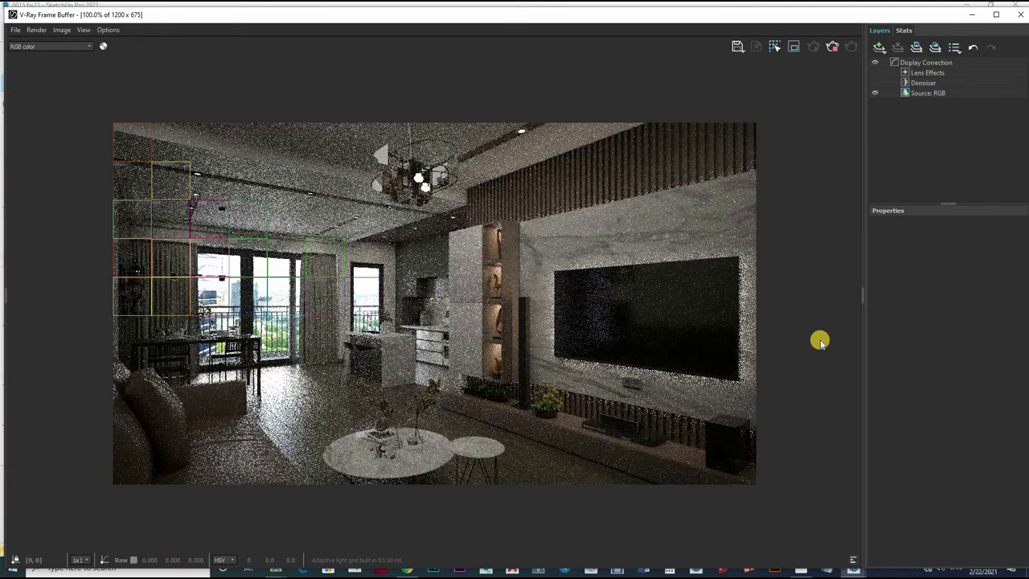
scroll(819, 342, down, 1)
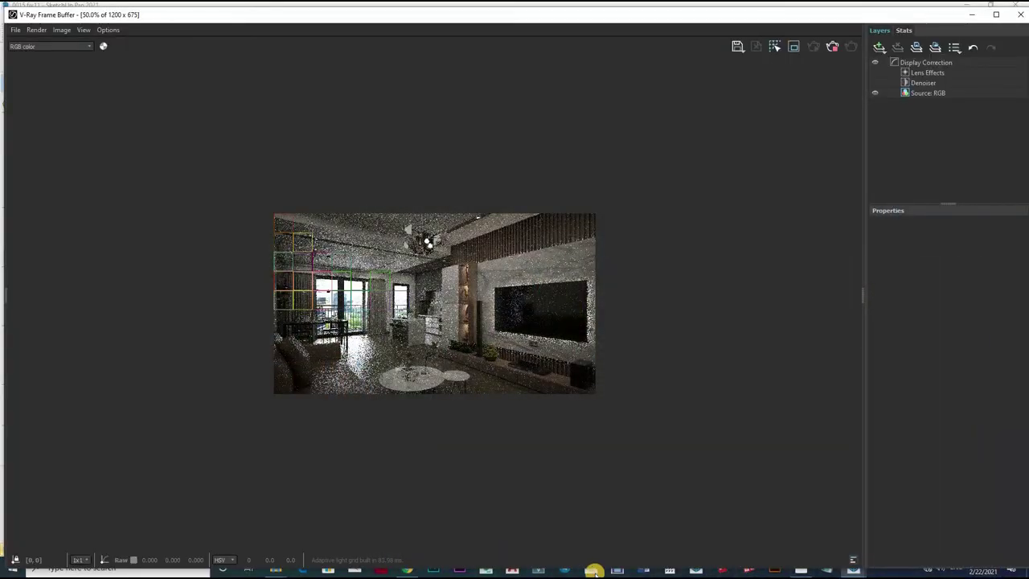
Dismiss the already-running render warning.
click(593, 570)
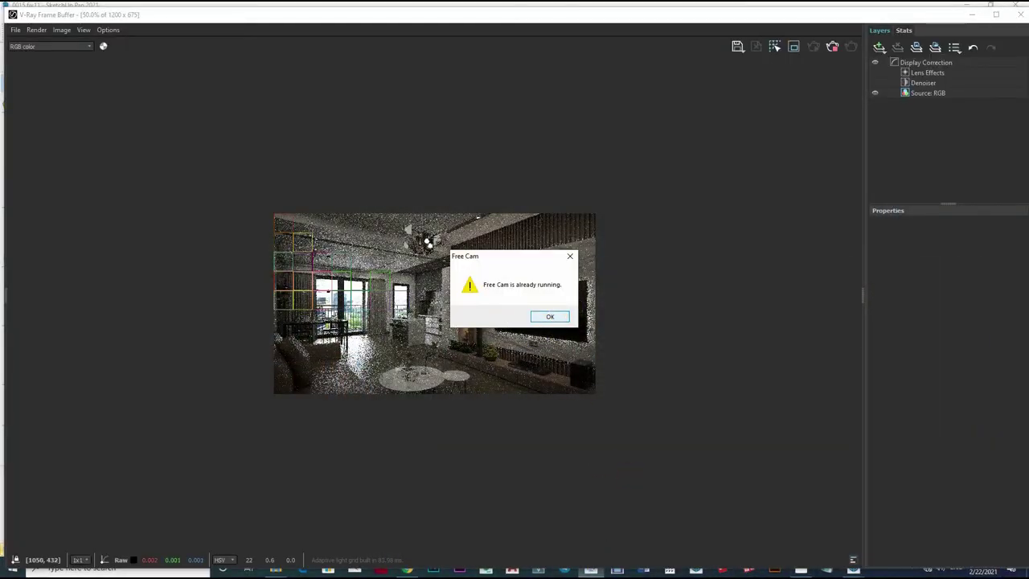
key(Return)
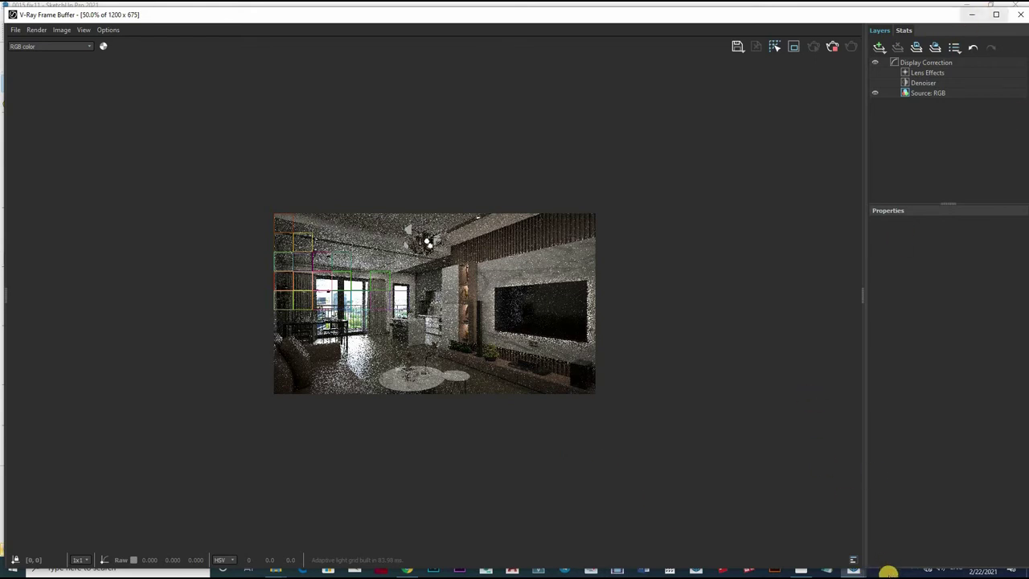
click(884, 569)
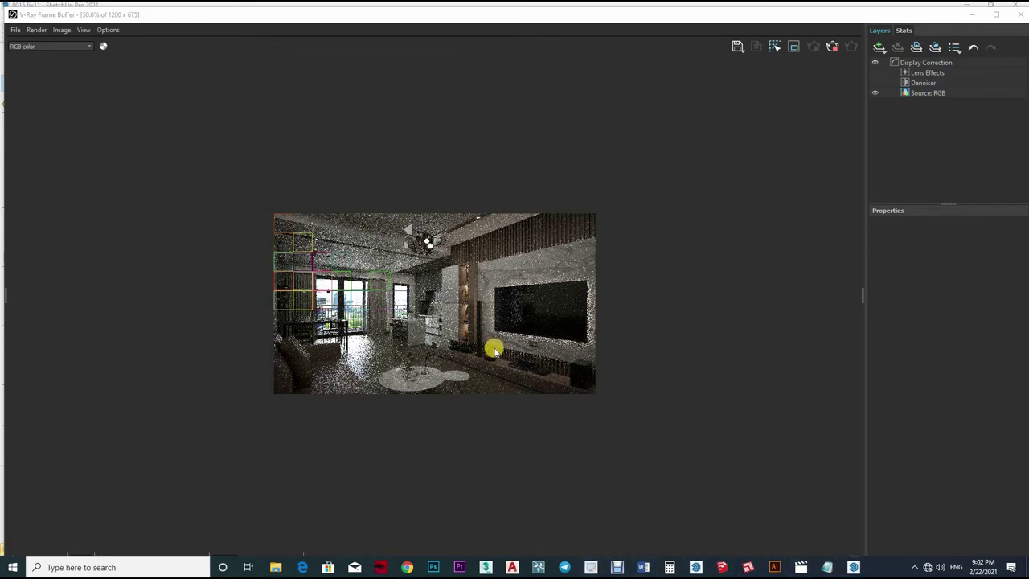
View the finished render at full size and start saving it to a file.
double_click(731, 379)
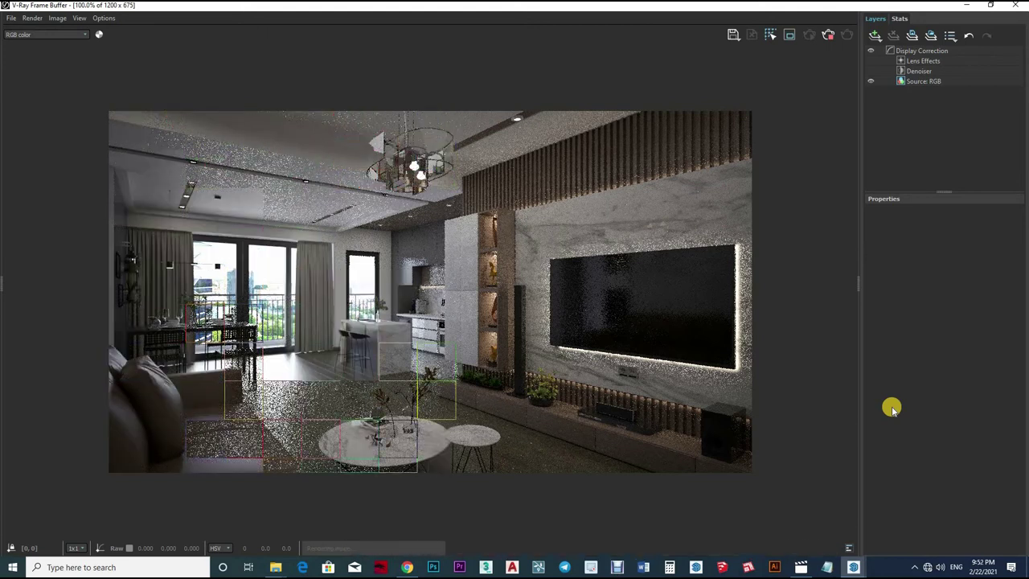
click(875, 35)
click(732, 37)
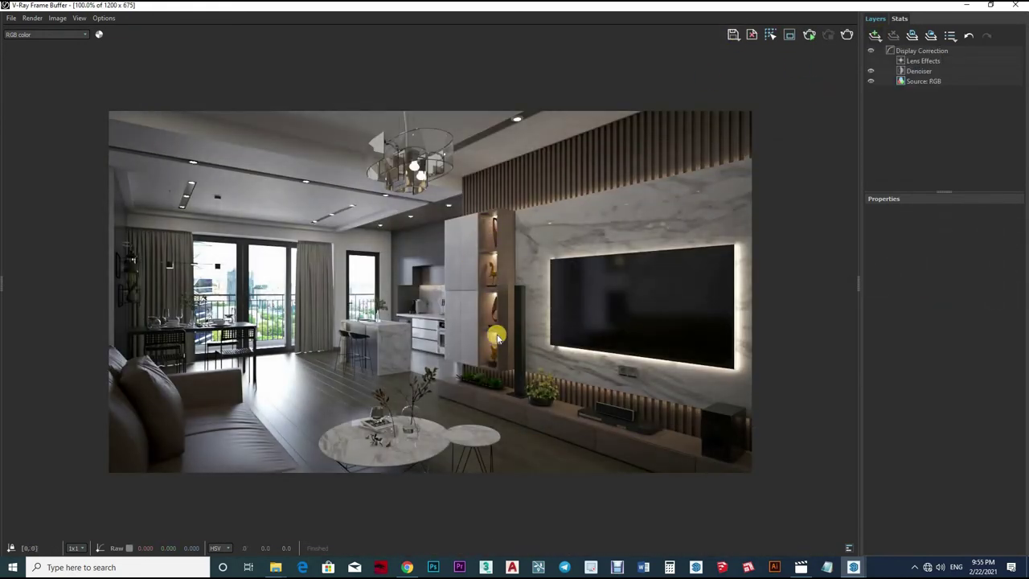
Create 'New folder' inside Desktop > V-RAY 5 and save the render into it.
click(380, 339)
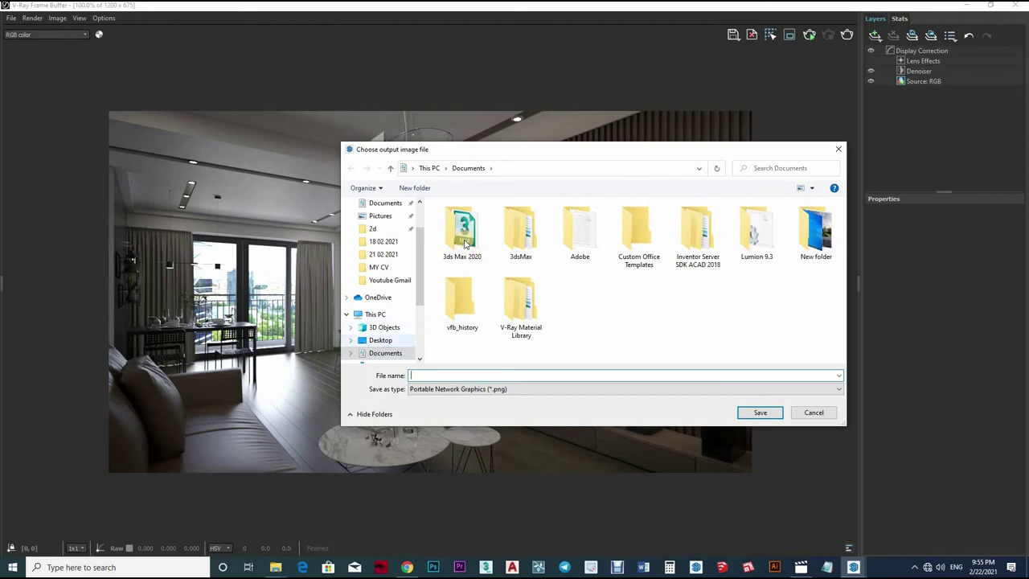
scroll(493, 309, down, 1)
scroll(490, 310, down, 2)
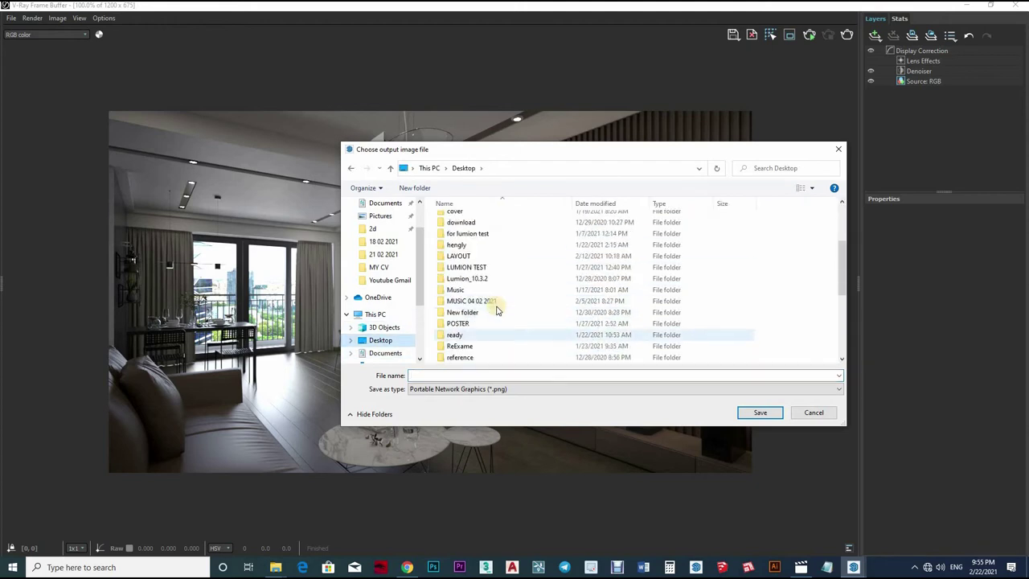
scroll(486, 310, down, 2)
scroll(481, 312, down, 3)
double_click(486, 301)
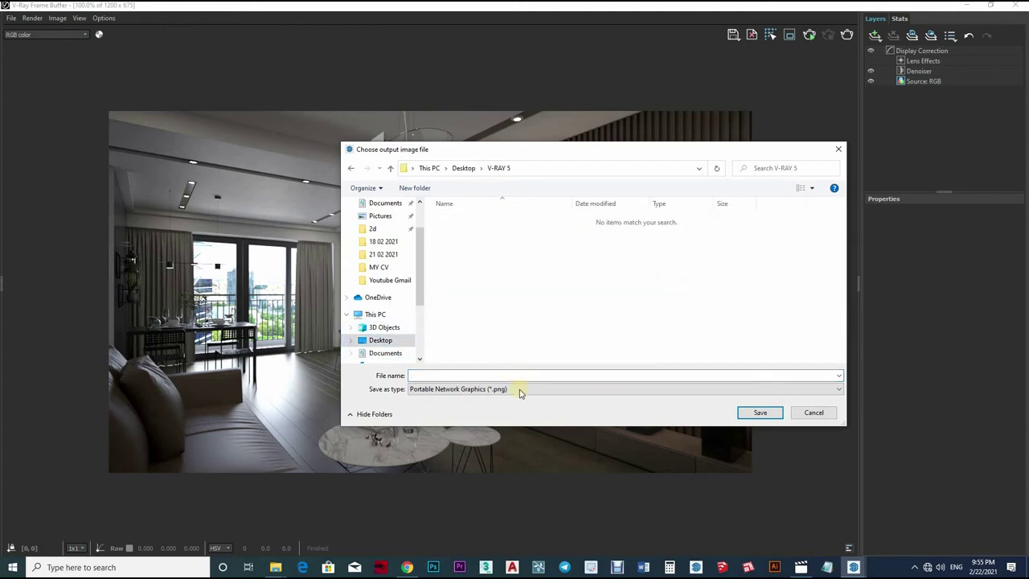
right_click(488, 360)
click(634, 391)
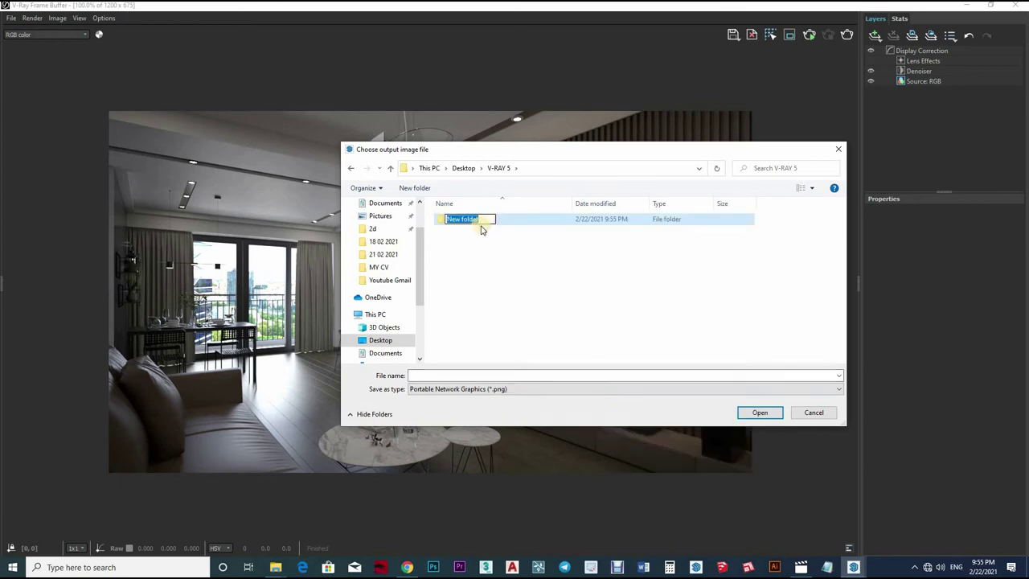
key(Return)
key(Return)
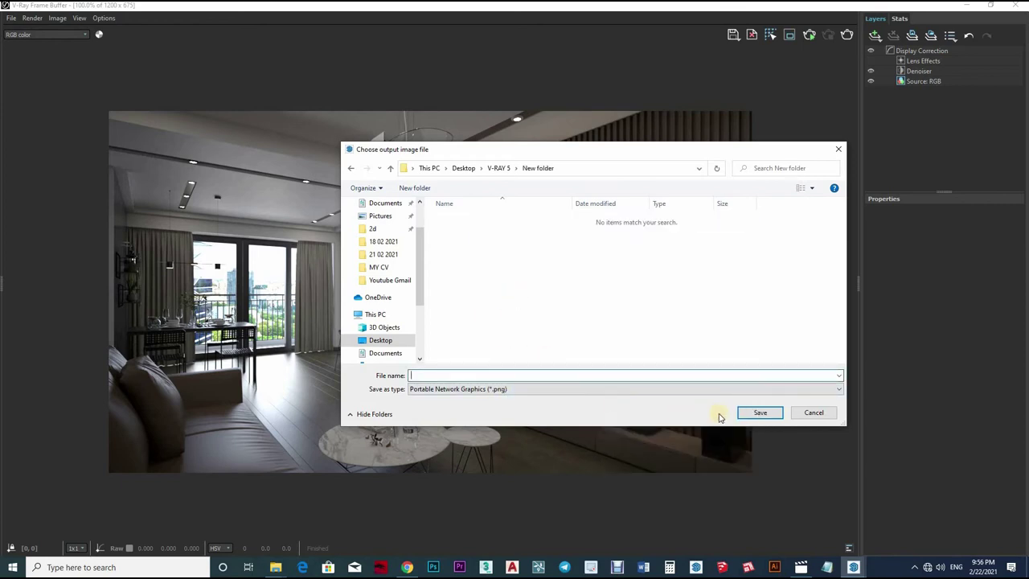
text(1)
click(740, 407)
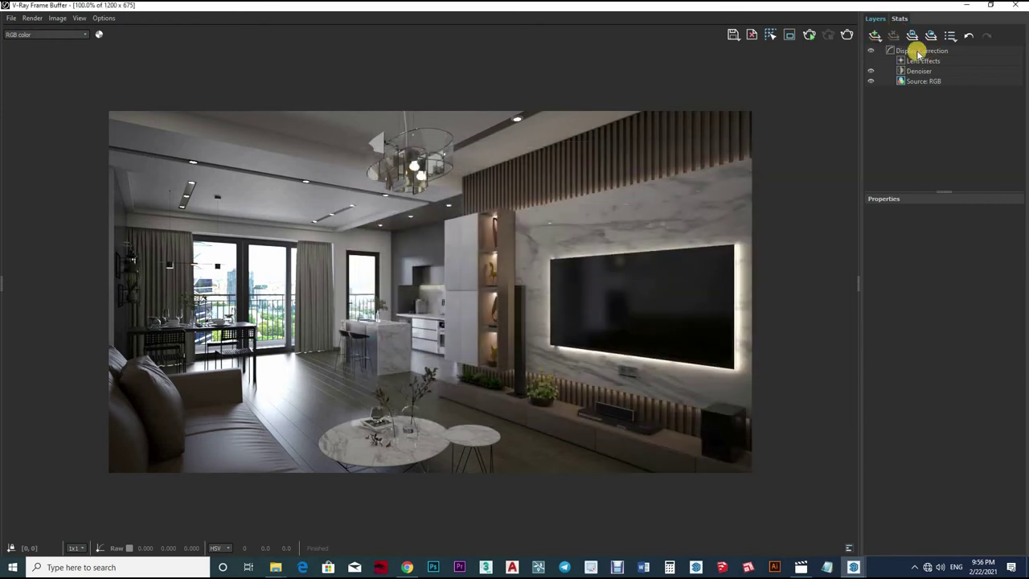
Add two Exposure correction layers, set to 0.755 and -0.377.
click(875, 35)
click(894, 99)
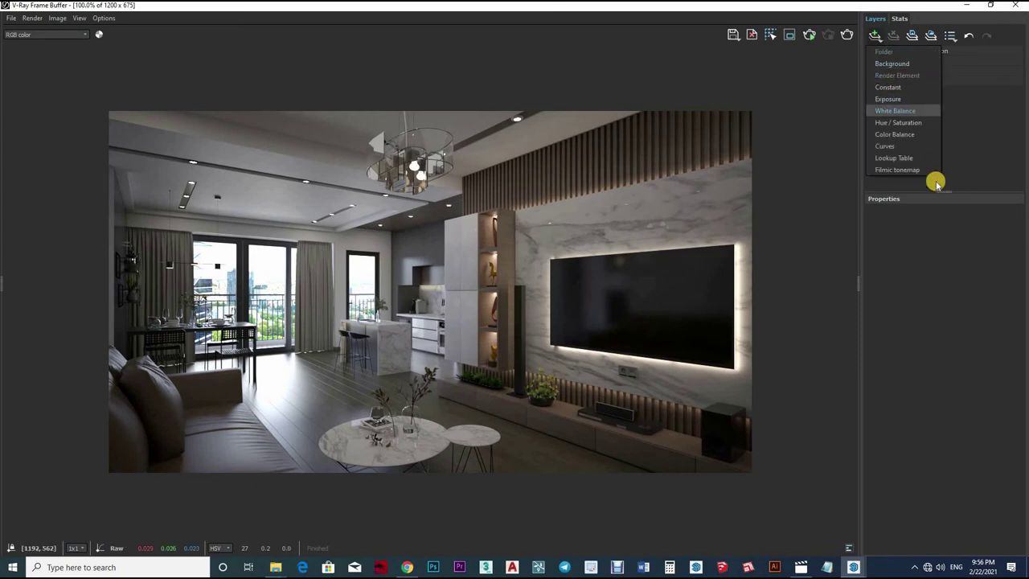
mouse_move(934, 262)
mouse_down()
mouse_move(902, 292)
mouse_move(859, 292)
mouse_move(932, 304)
mouse_up()
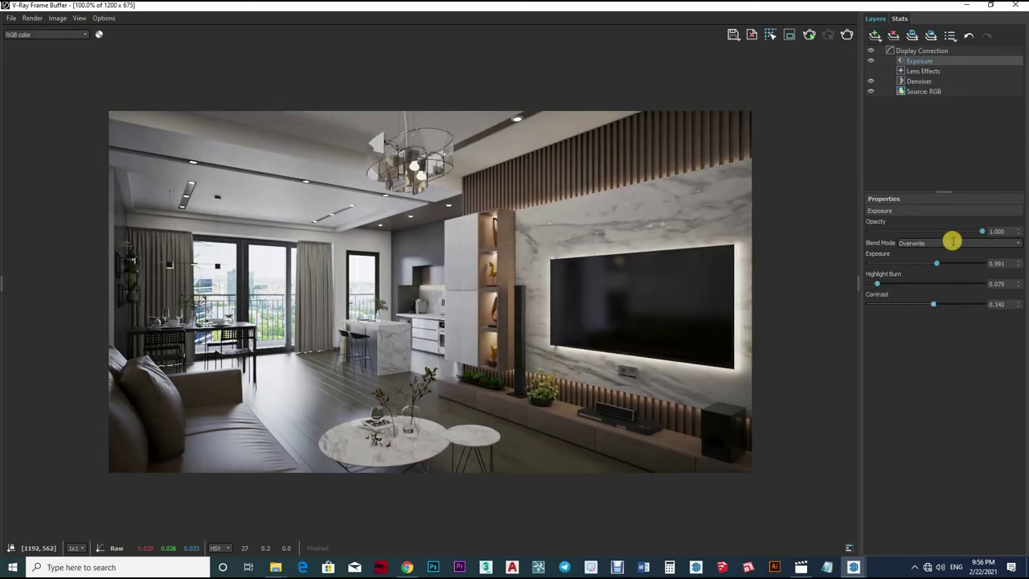
drag(949, 265, 933, 264)
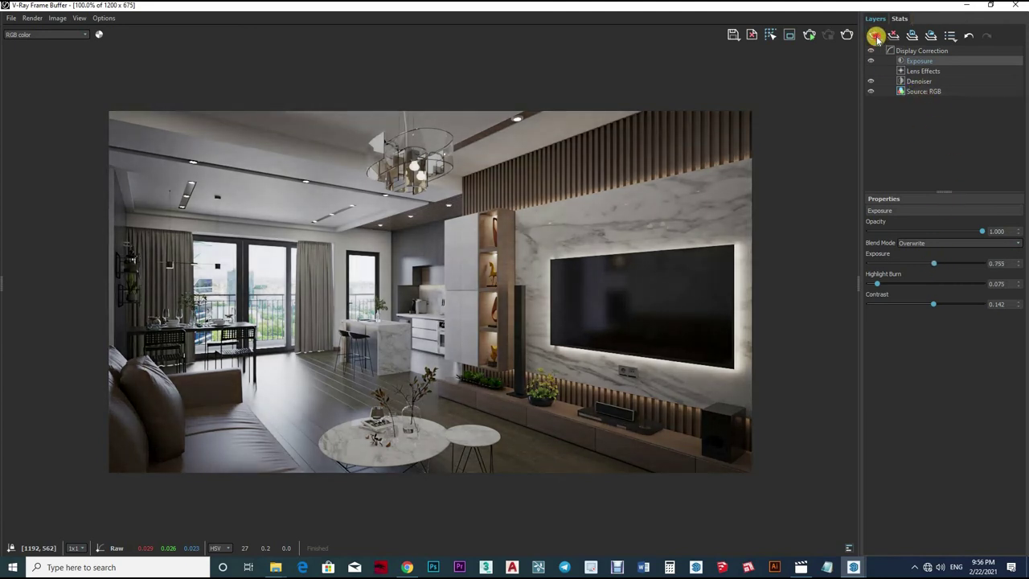
click(875, 35)
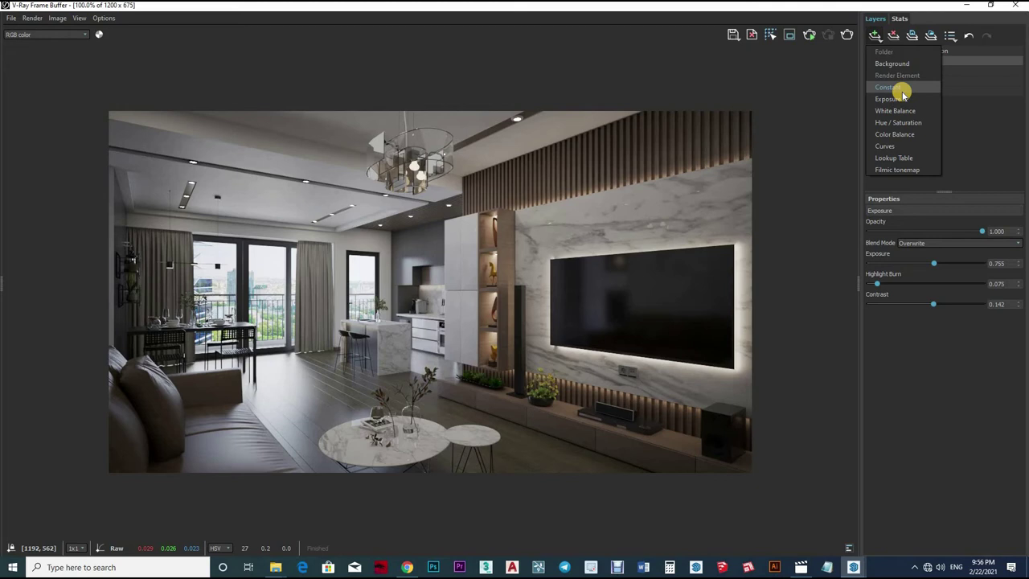
click(894, 99)
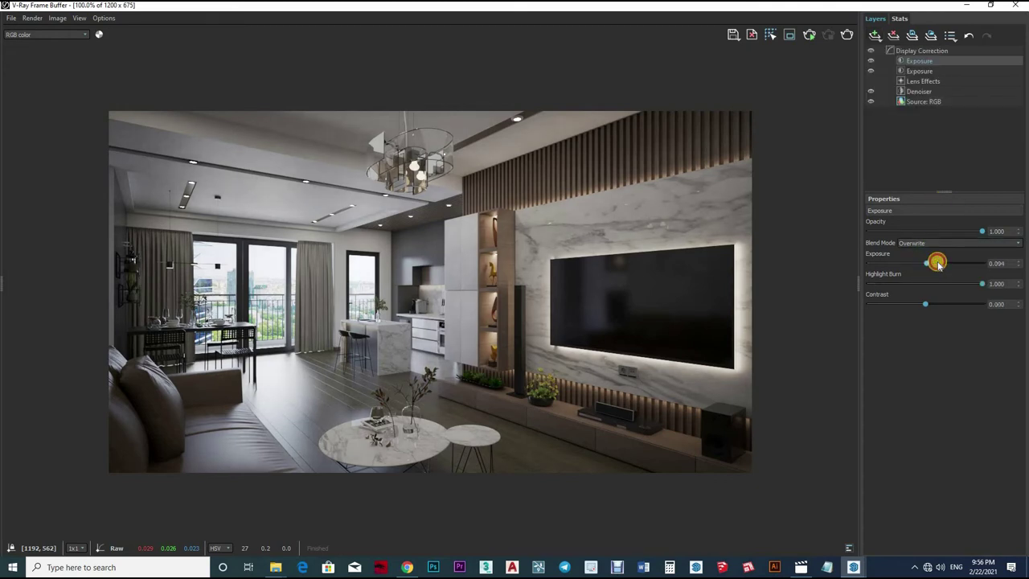
drag(937, 265, 925, 263)
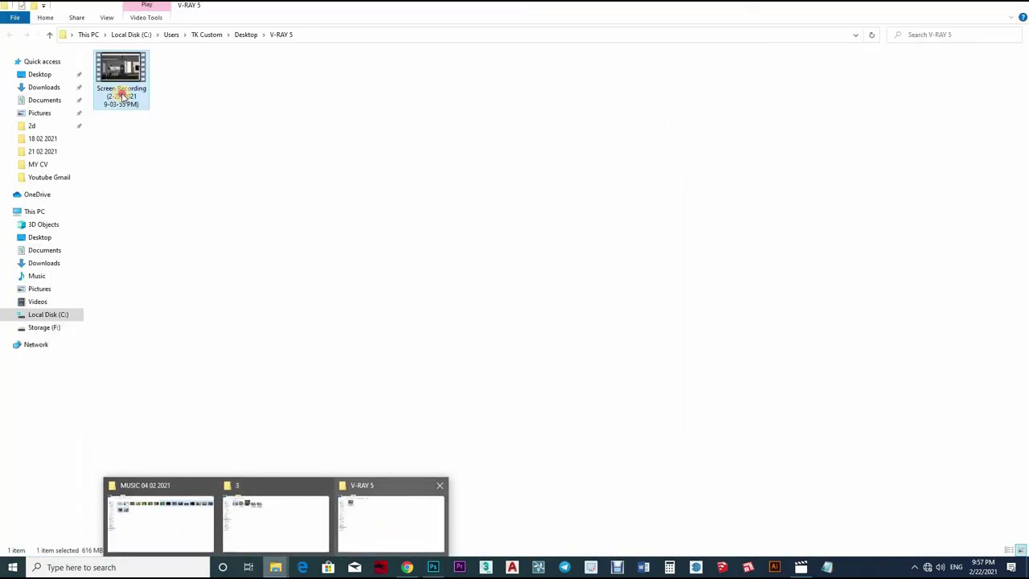
Place the saved render 1.png into the Untitled-1 document.
mouse_move(275, 567)
click(389, 514)
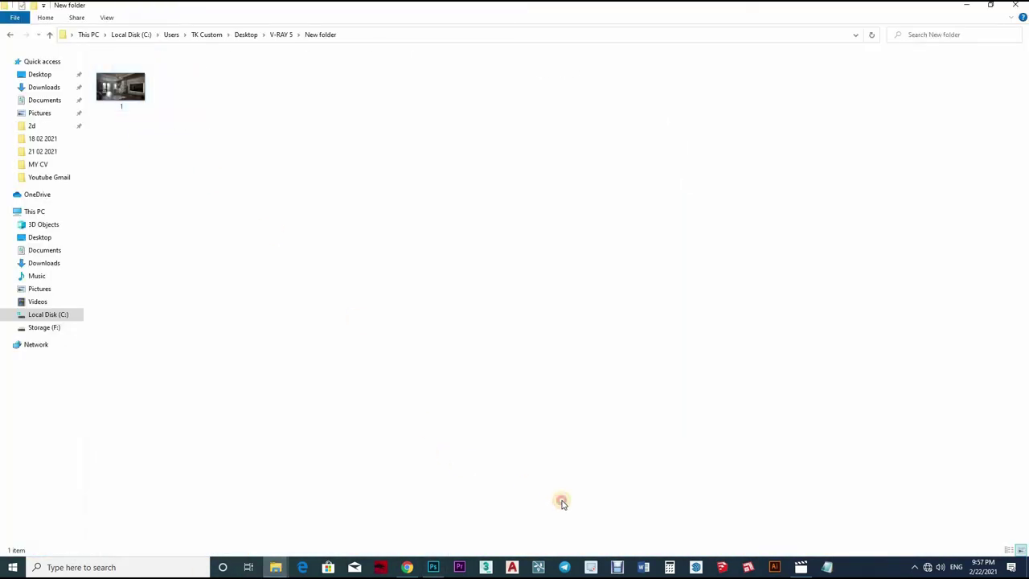
drag(121, 87, 448, 310)
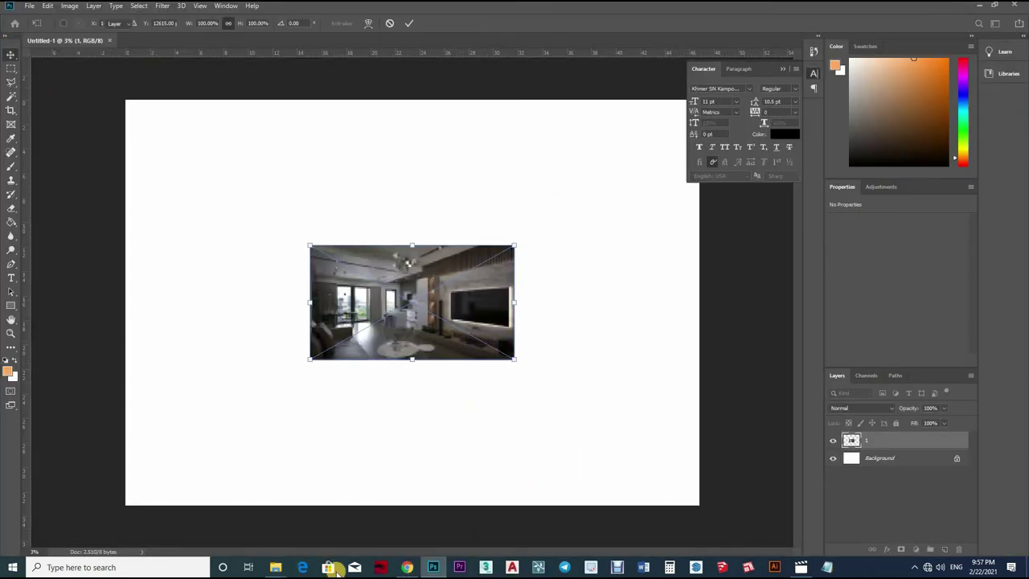
key(Return)
Open 1.png as its own separate Photoshop document.
click(390, 523)
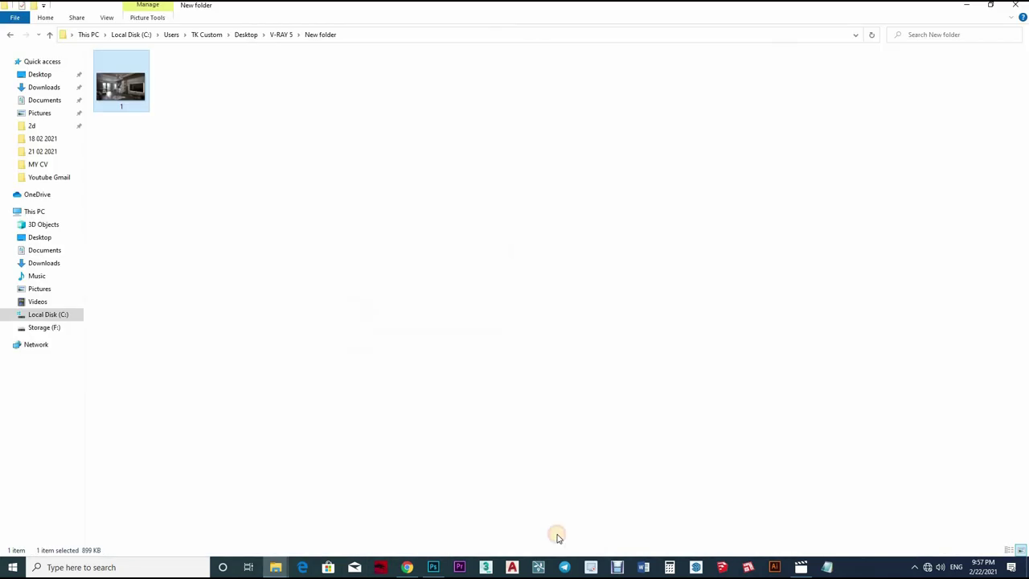
drag(121, 80, 298, 40)
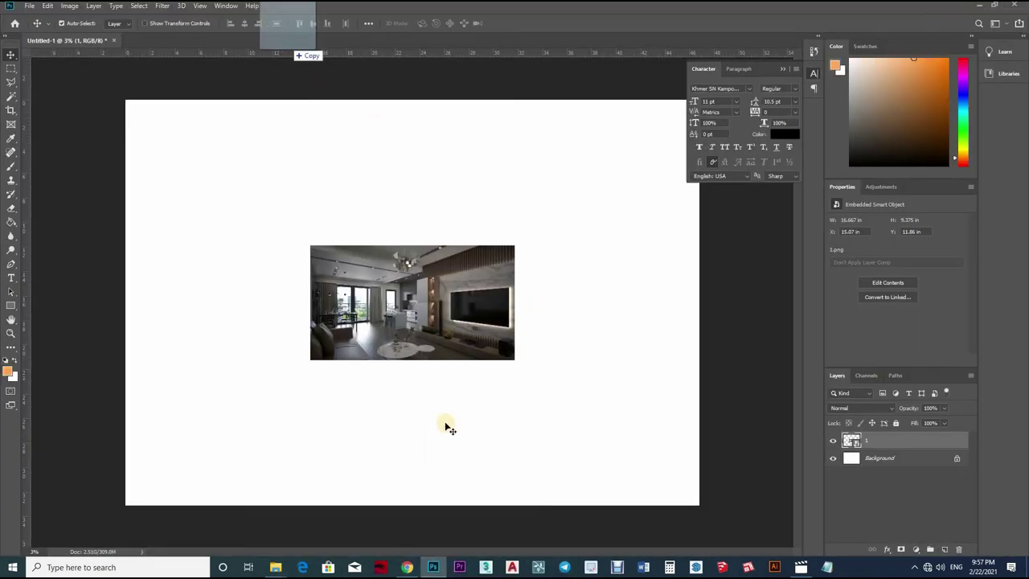
alt+scroll(501, 345, down, 1)
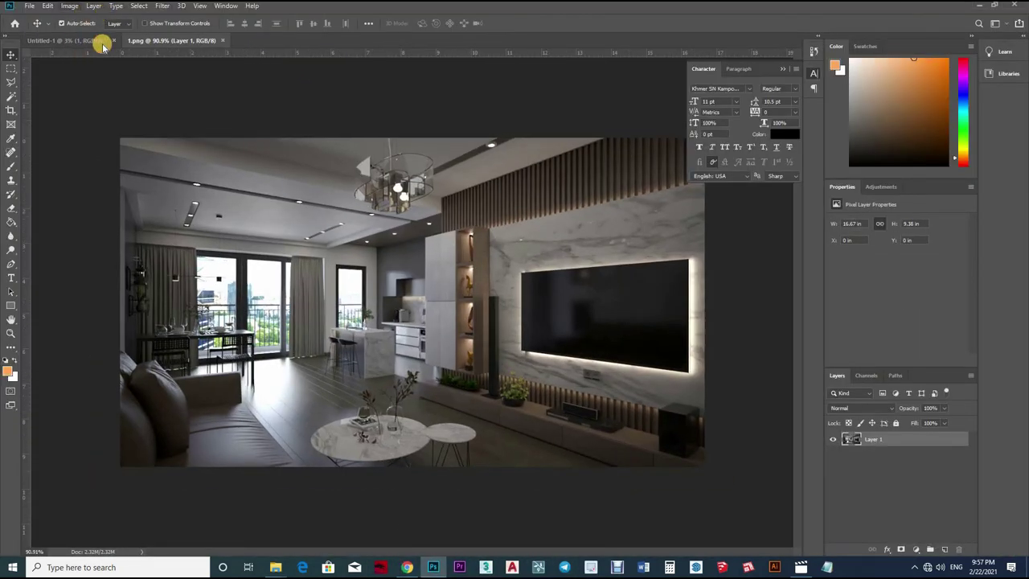
Apply Brightness/Contrast with brightness -14 and contrast -29.
click(69, 6)
click(209, 34)
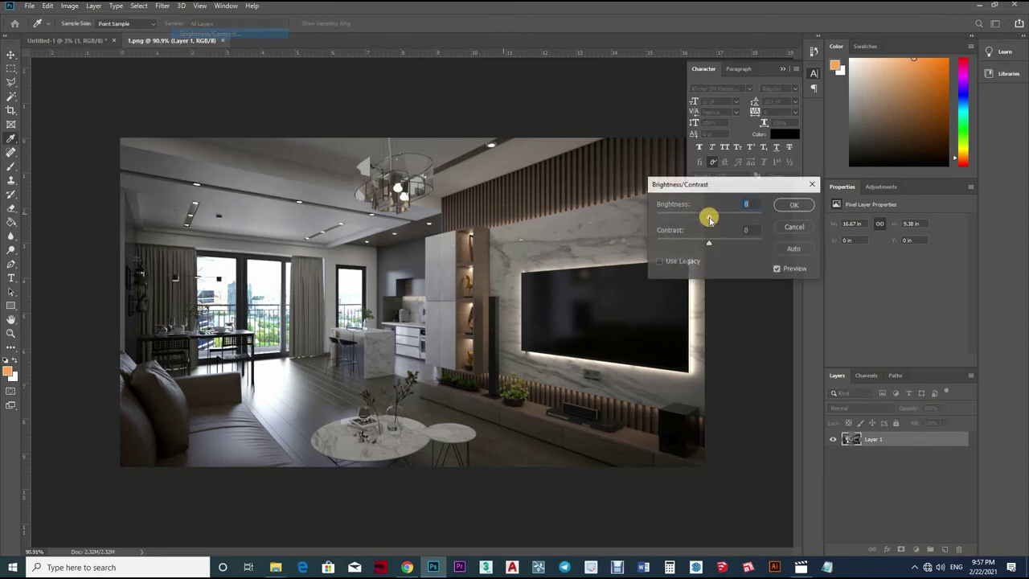
mouse_move(709, 218)
mouse_down()
mouse_move(685, 239)
mouse_move(731, 242)
mouse_up()
click(679, 232)
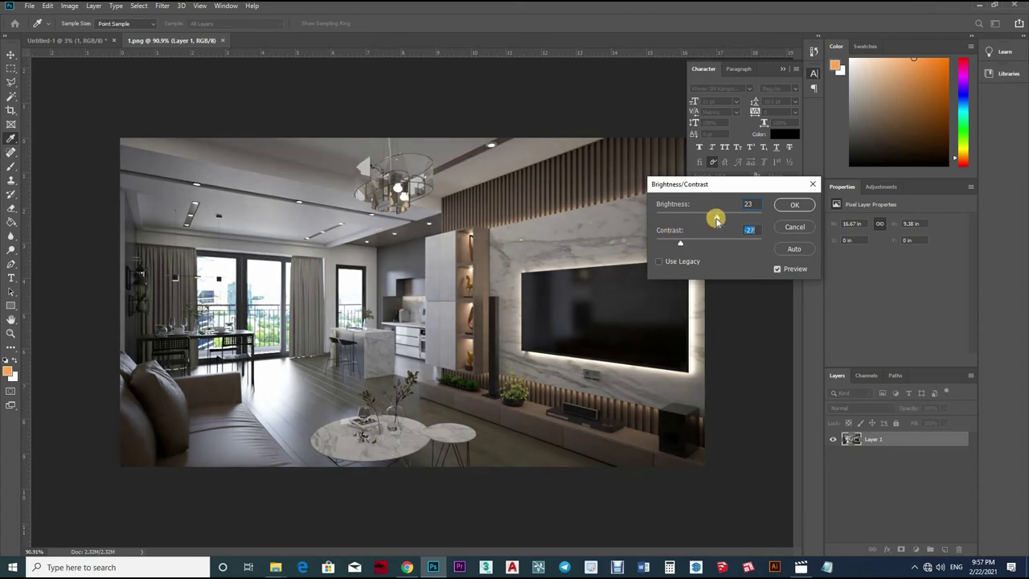
click(796, 205)
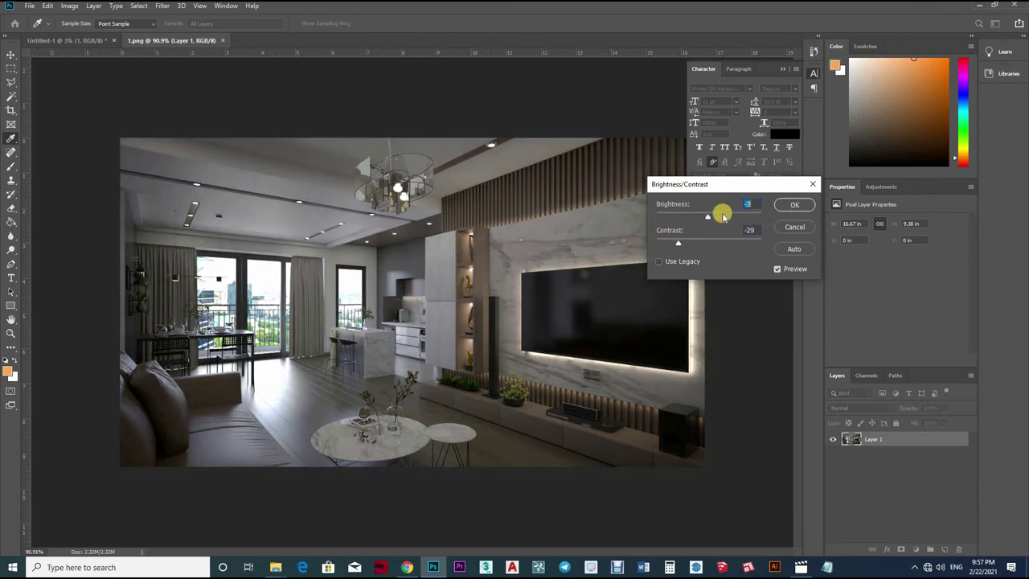
click(781, 206)
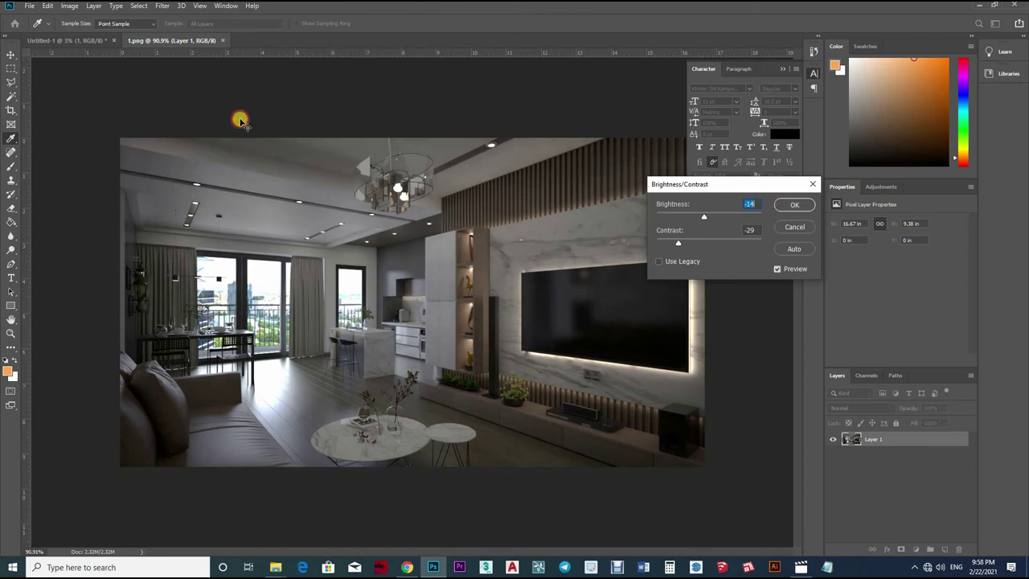
Apply an Exposure adjustment of +0.08 with gamma correction 0.88.
click(69, 5)
mouse_move(86, 34)
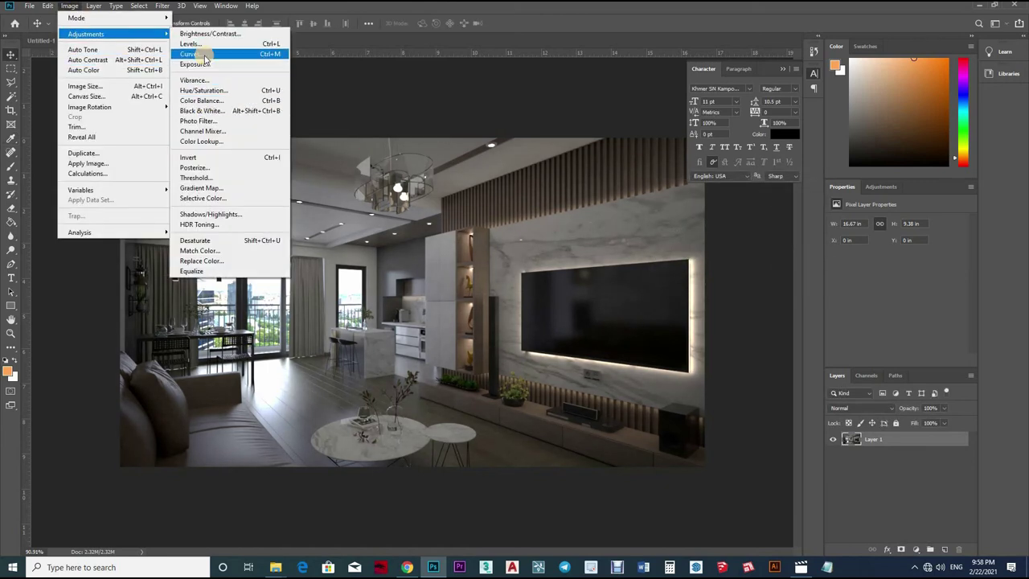
click(217, 38)
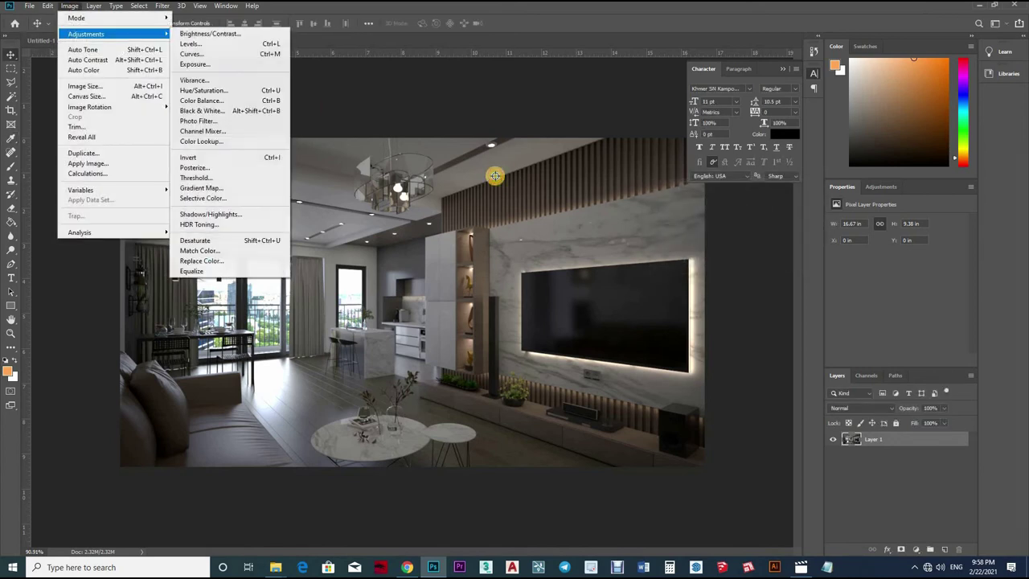
key(Return)
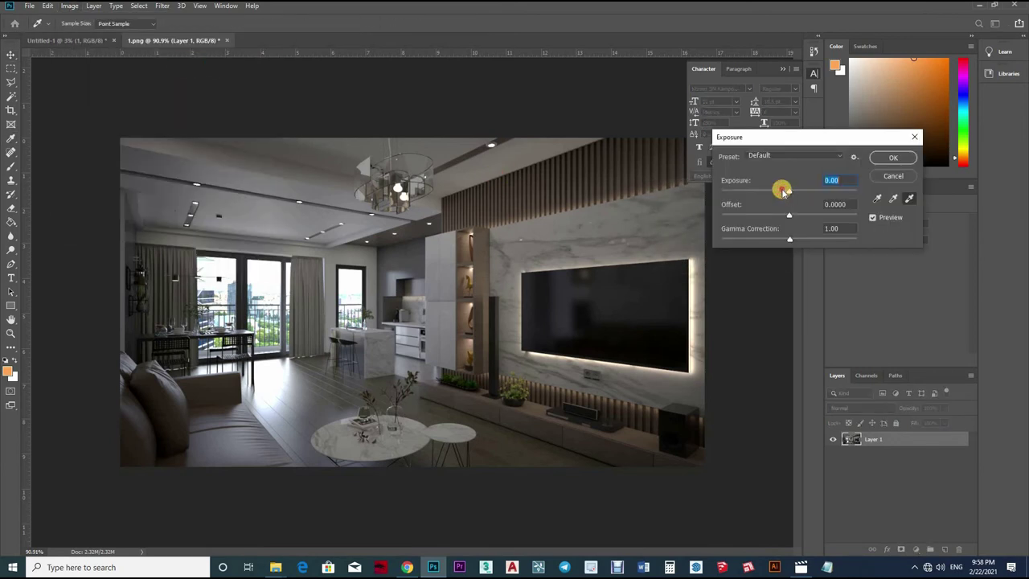
drag(801, 190, 788, 187)
mouse_move(787, 239)
mouse_down()
mouse_move(776, 232)
mouse_move(795, 235)
mouse_up()
drag(789, 191, 781, 190)
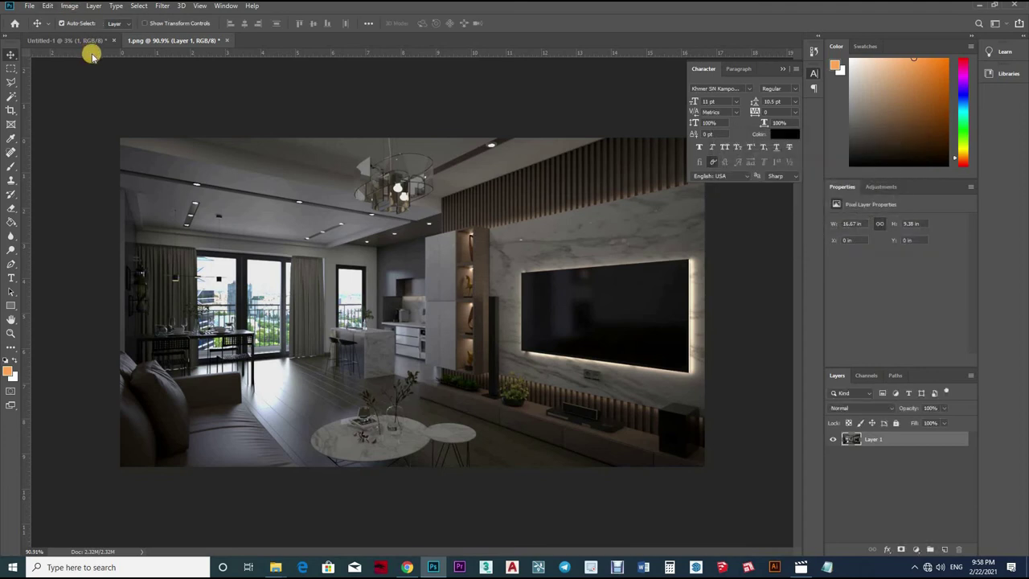
click(69, 5)
mouse_move(86, 34)
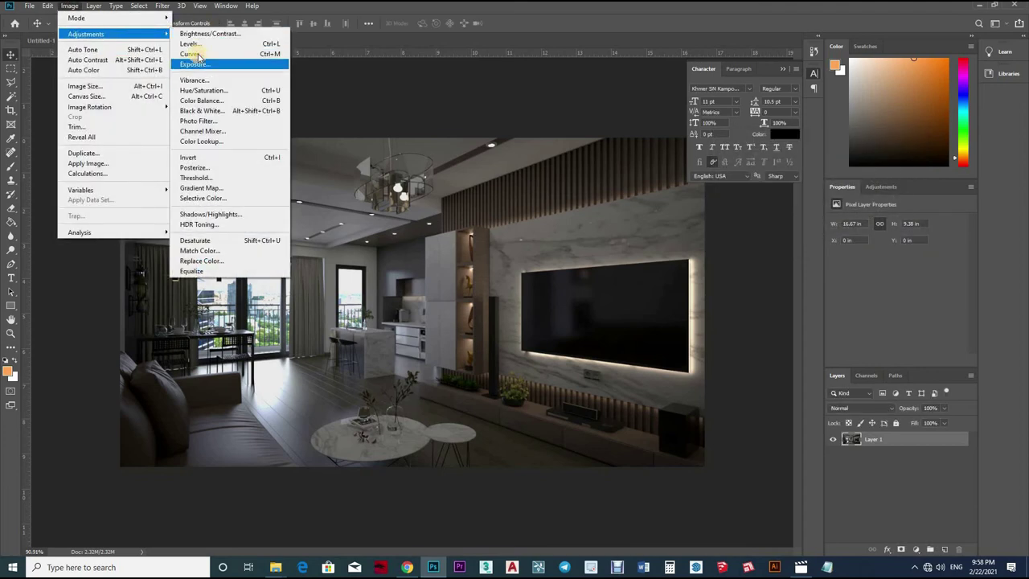
Apply a Curves adjustment to 1.png, shaping two RGB curve points into an S-curve.
click(193, 54)
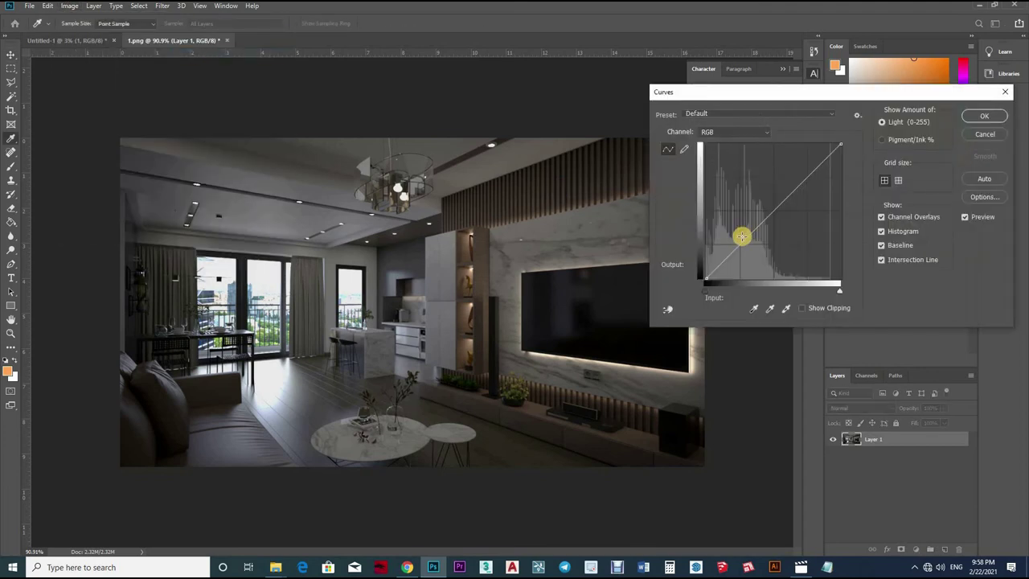
click(737, 237)
drag(771, 206, 780, 195)
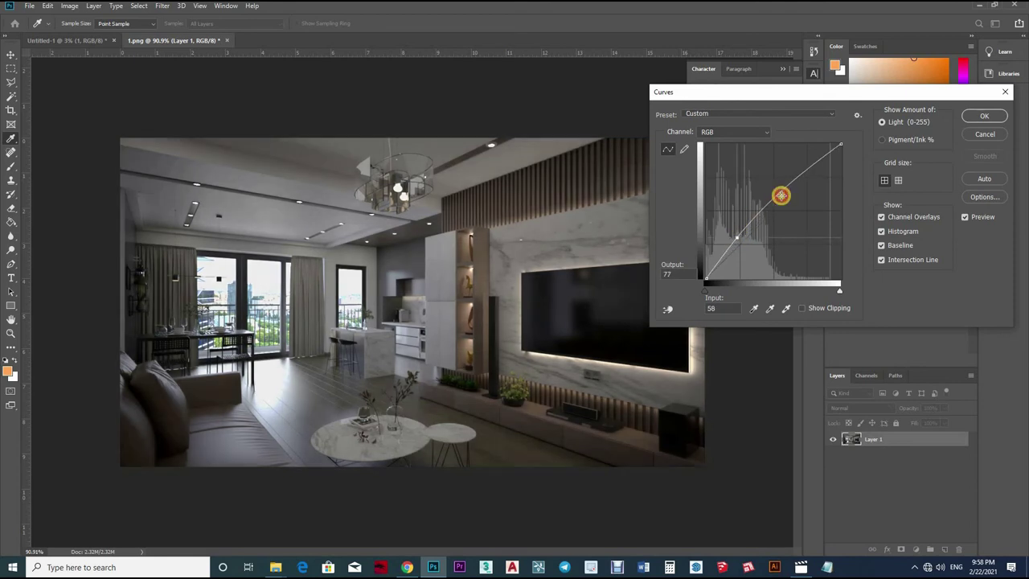
drag(736, 237, 744, 234)
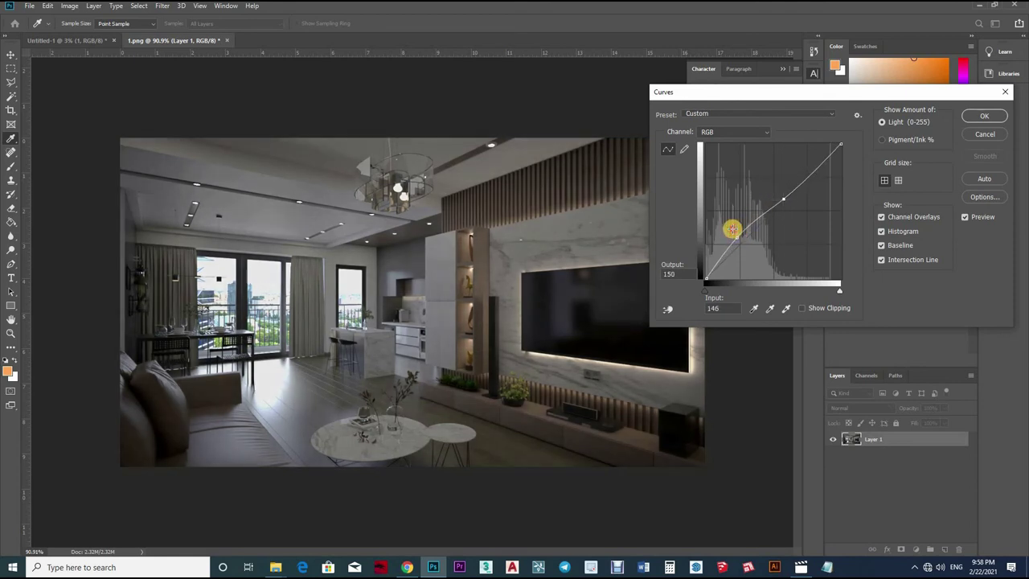
drag(732, 233, 733, 236)
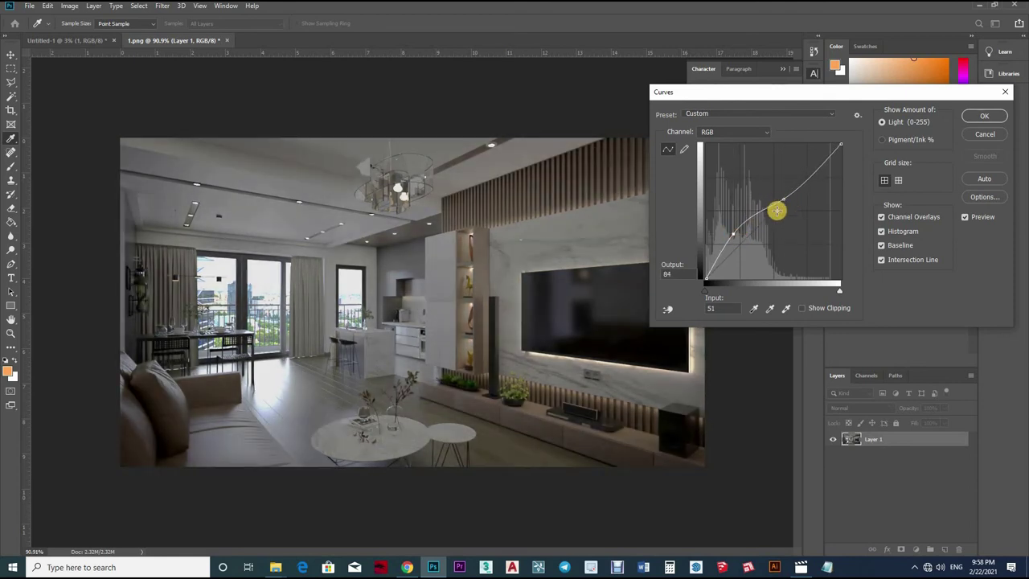
drag(734, 225, 735, 239)
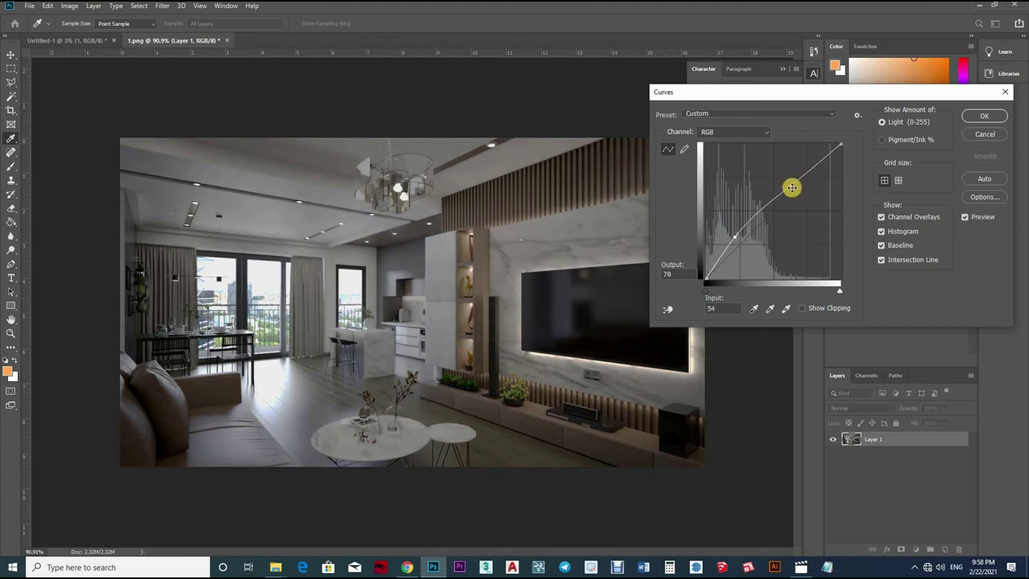
drag(792, 197, 791, 199)
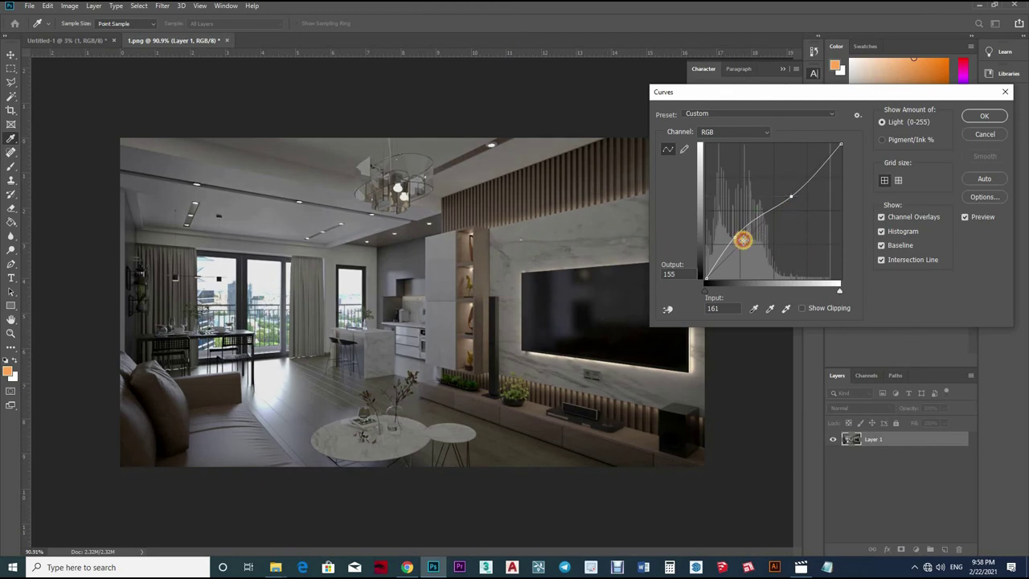
drag(741, 239, 741, 239)
mouse_move(798, 204)
mouse_down()
mouse_move(791, 197)
mouse_move(810, 184)
mouse_up()
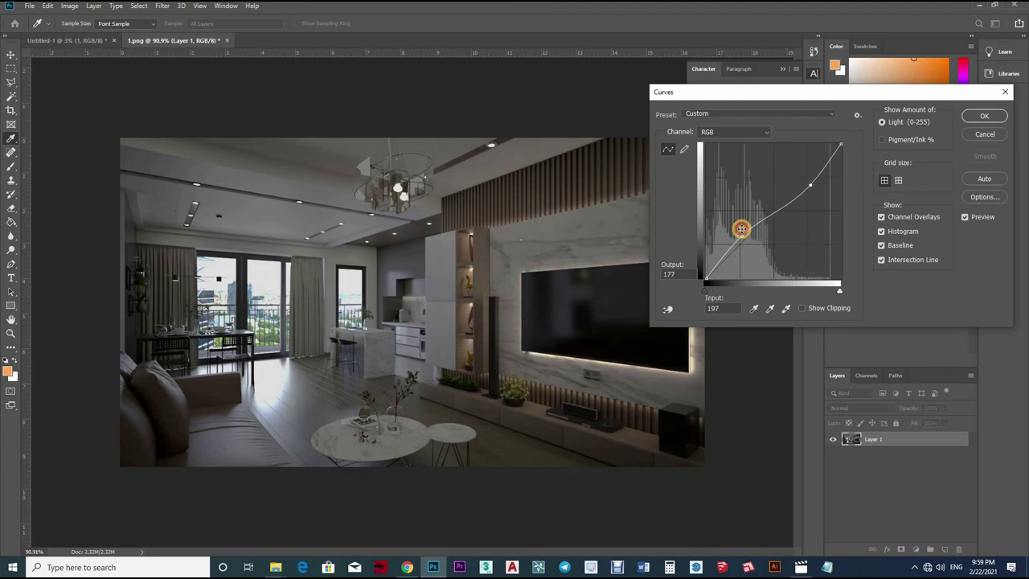
drag(741, 229, 739, 232)
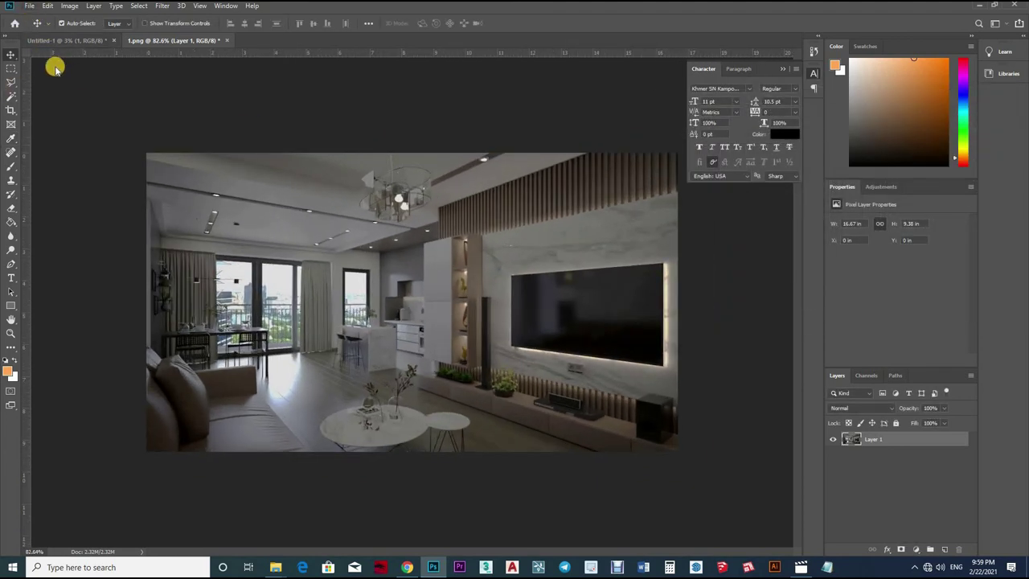
Save the adjusted render as a PNG copy in the V-RAY 5 New folder, accepting the default PNG options.
click(29, 6)
key(Return)
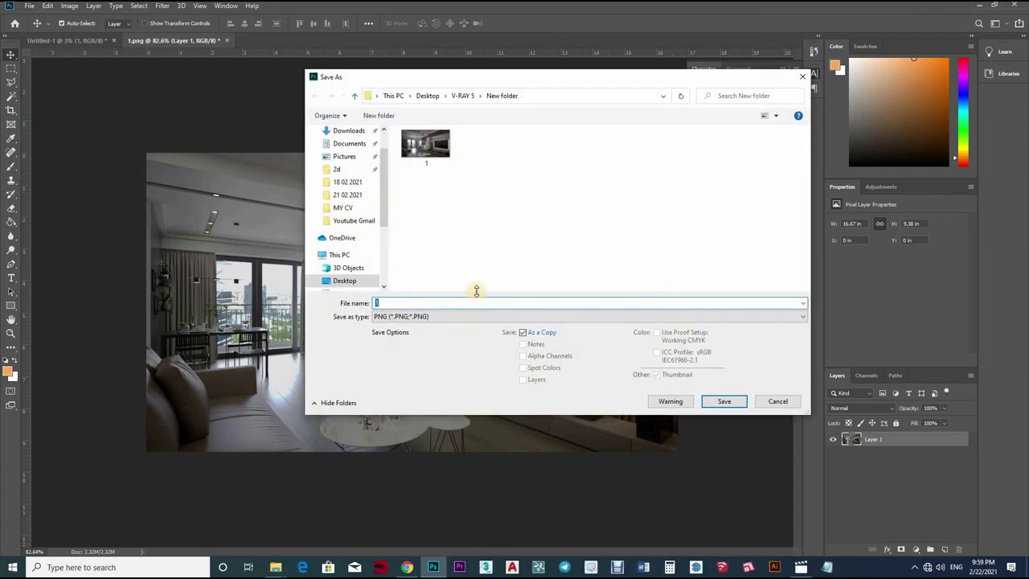
key(Return)
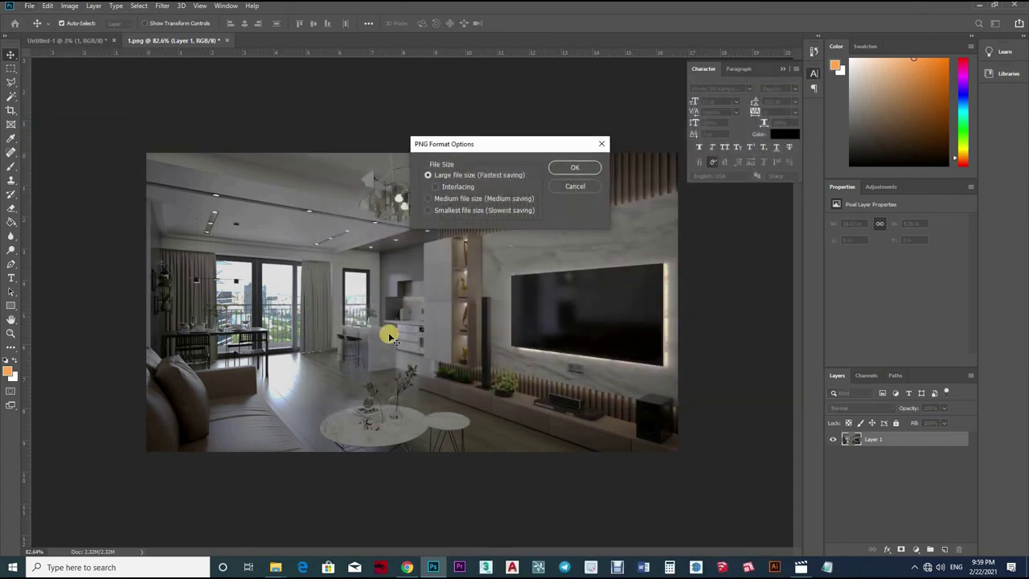
key(Return)
key(ctrl+plus)
key(ctrl+minus)
key(ctrl+minus)
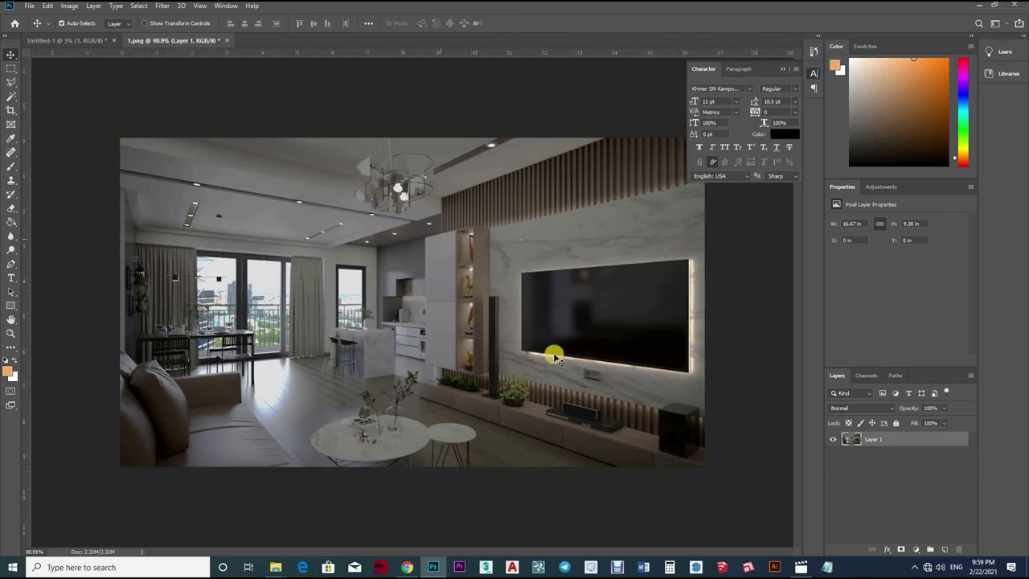